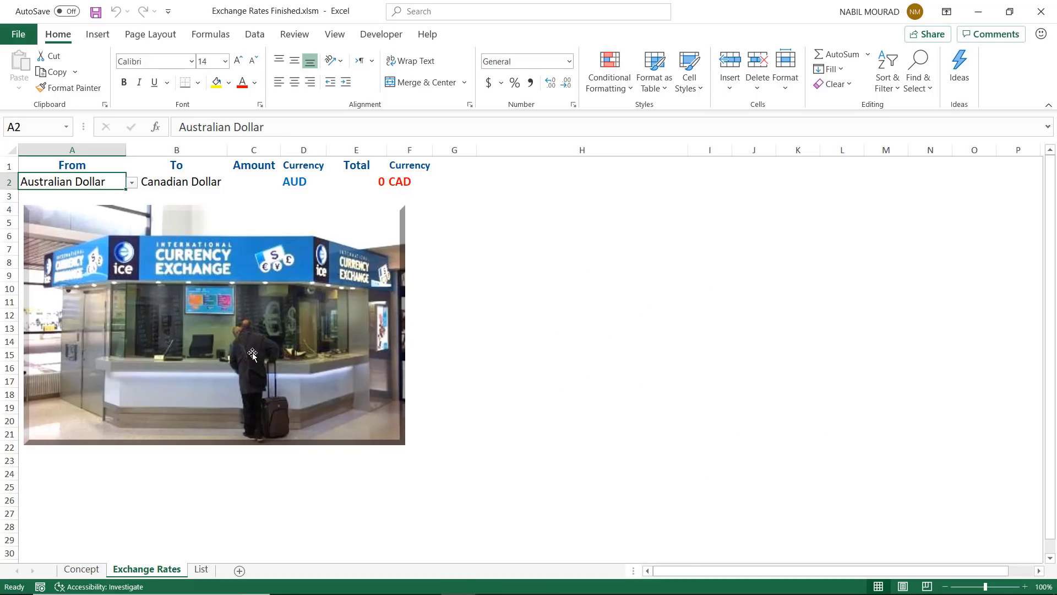
- Check the From and To currency lists in A2 and B2, and enter 500 as the amount in C2
click(131, 184)
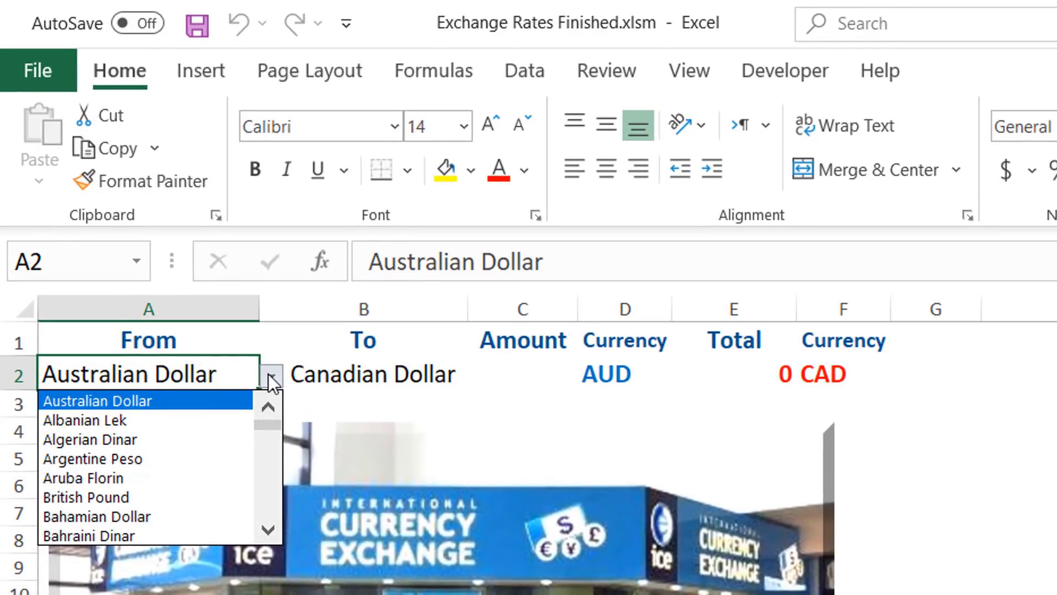
click(269, 374)
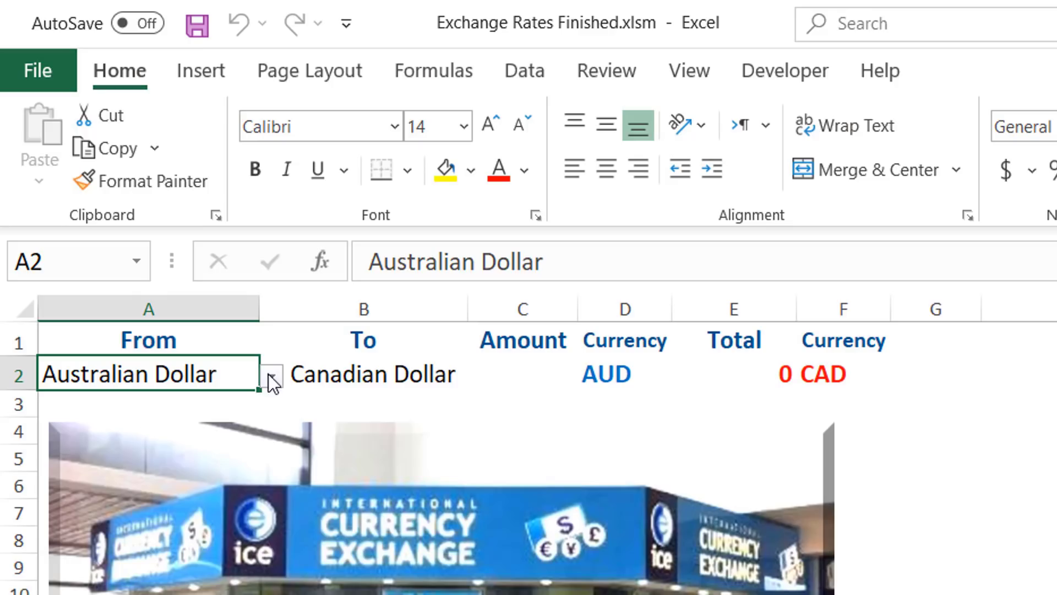
click(433, 376)
click(481, 375)
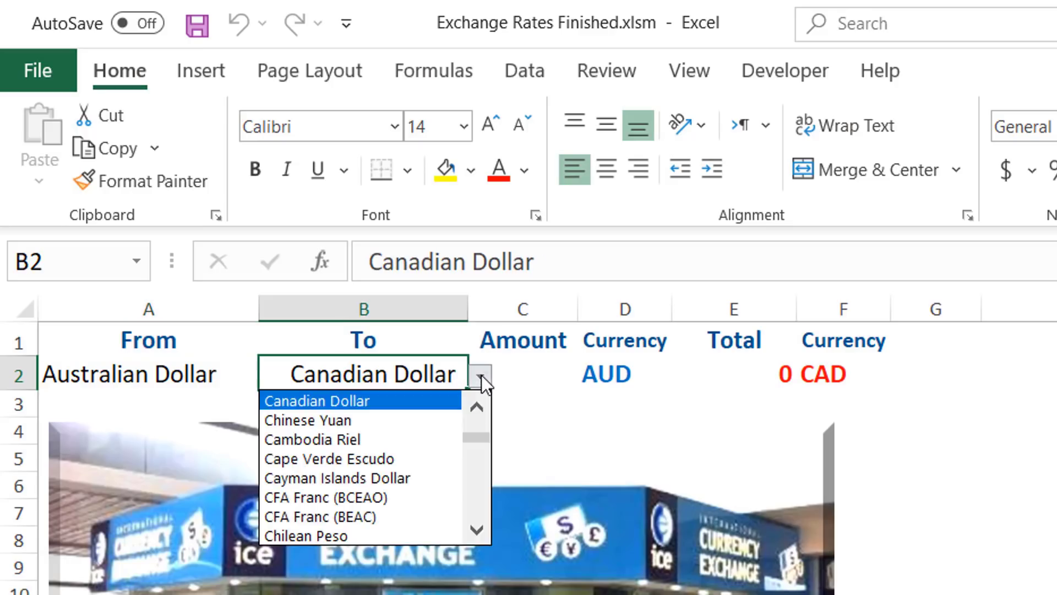
click(481, 375)
click(524, 375)
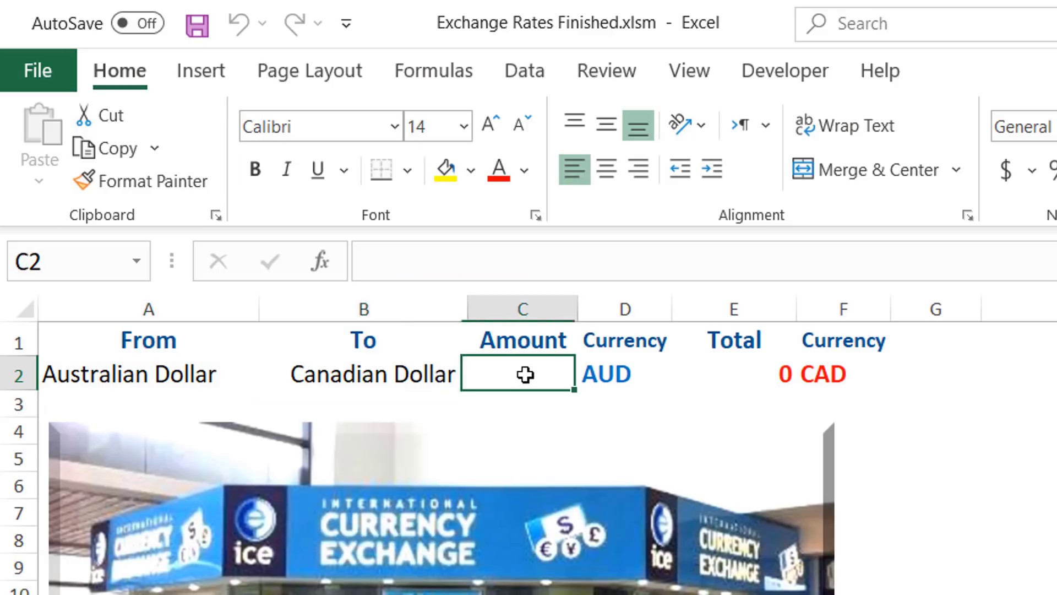
text(500)
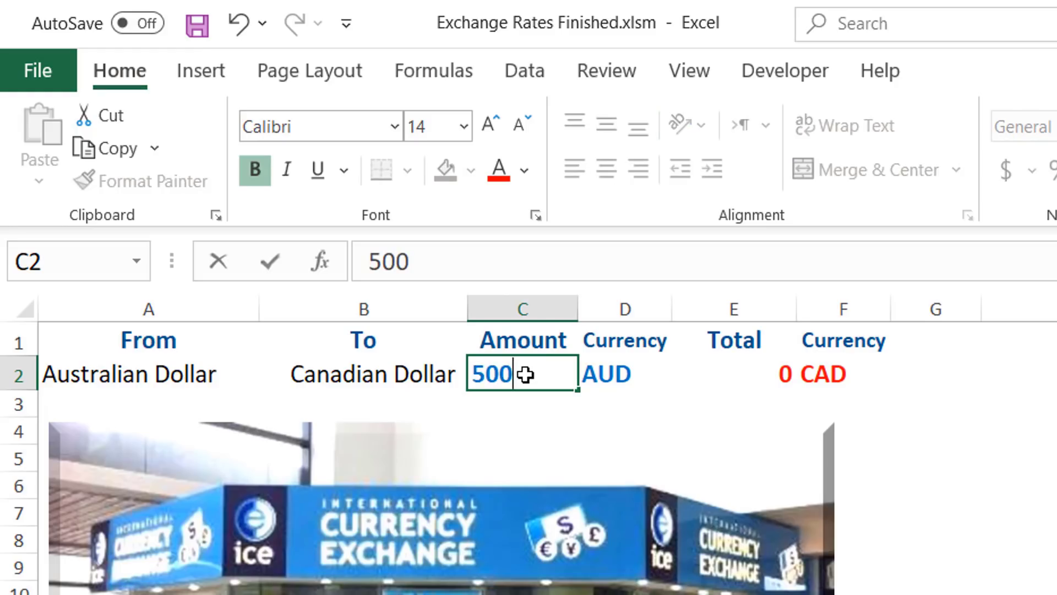
key(Return)
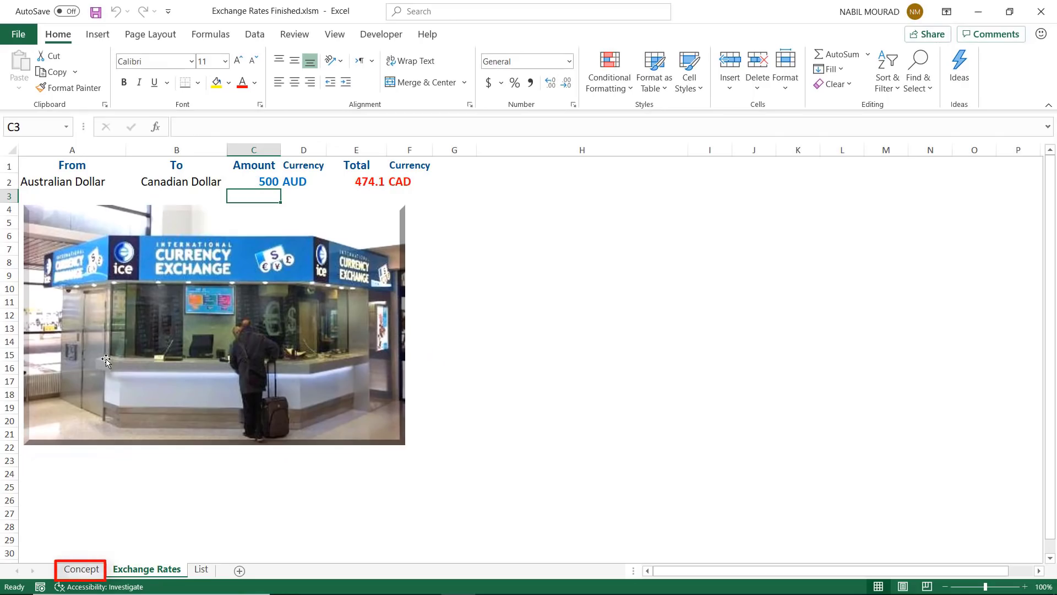
- Convert the currency pairs in the Concept sheet's table to the Stocks data type
click(81, 568)
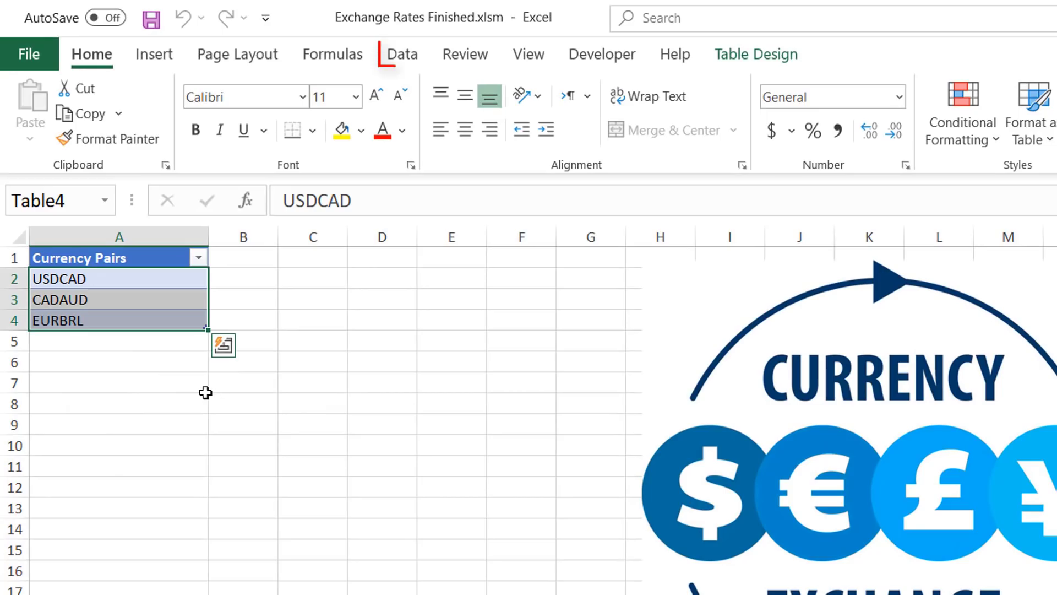
click(398, 53)
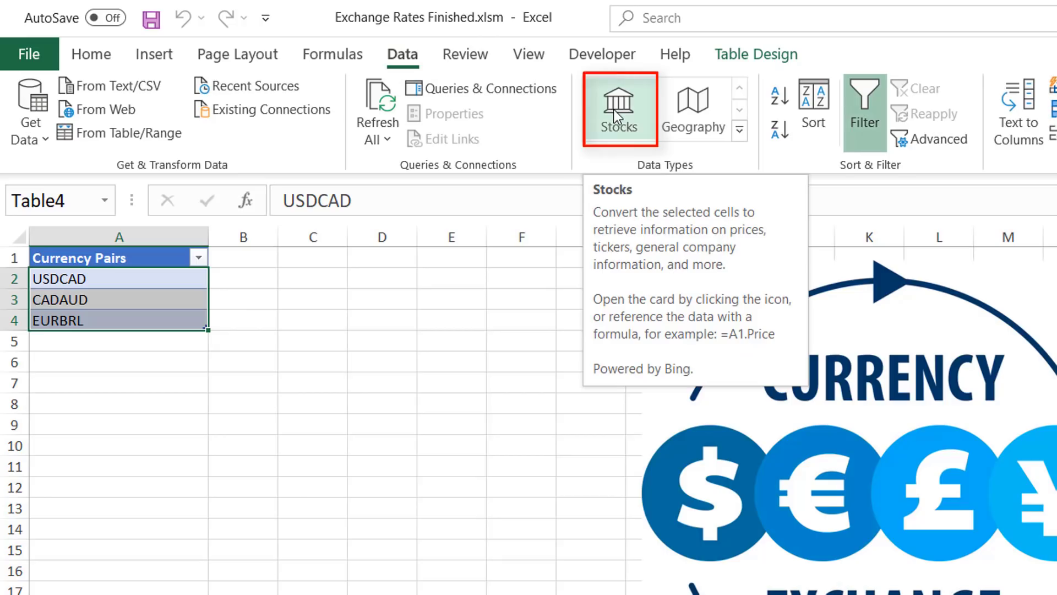
click(614, 109)
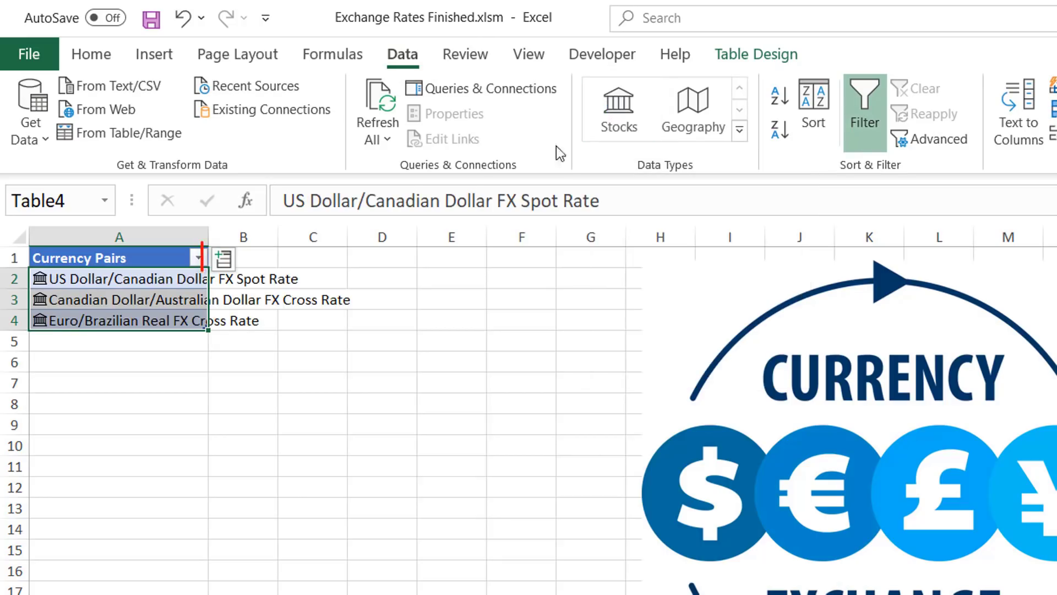
- Add From currency, Currency and Price columns to the Currency Pairs table from the data type's fields
click(223, 260)
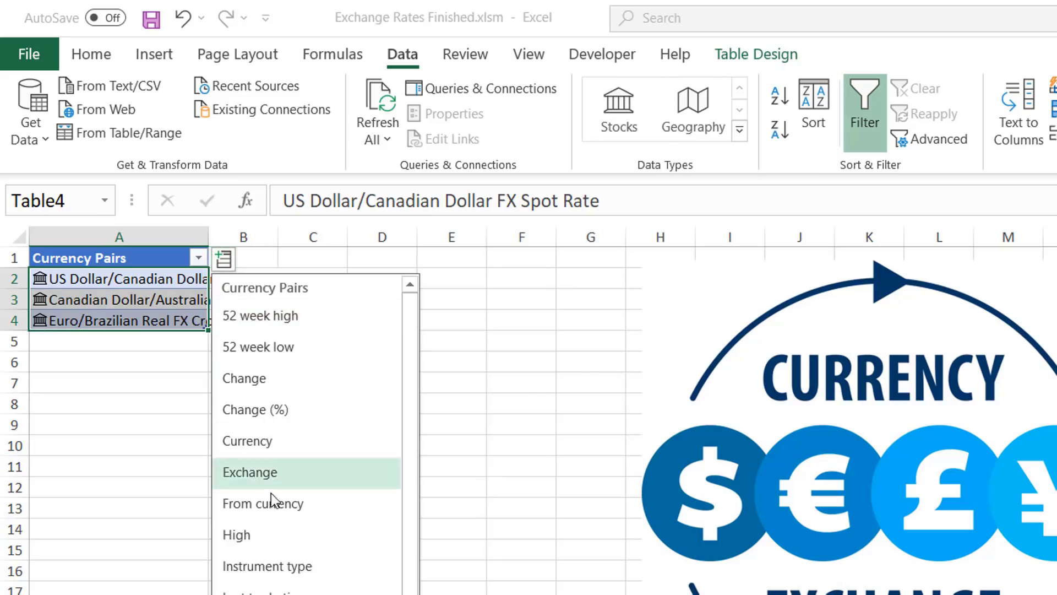
click(278, 507)
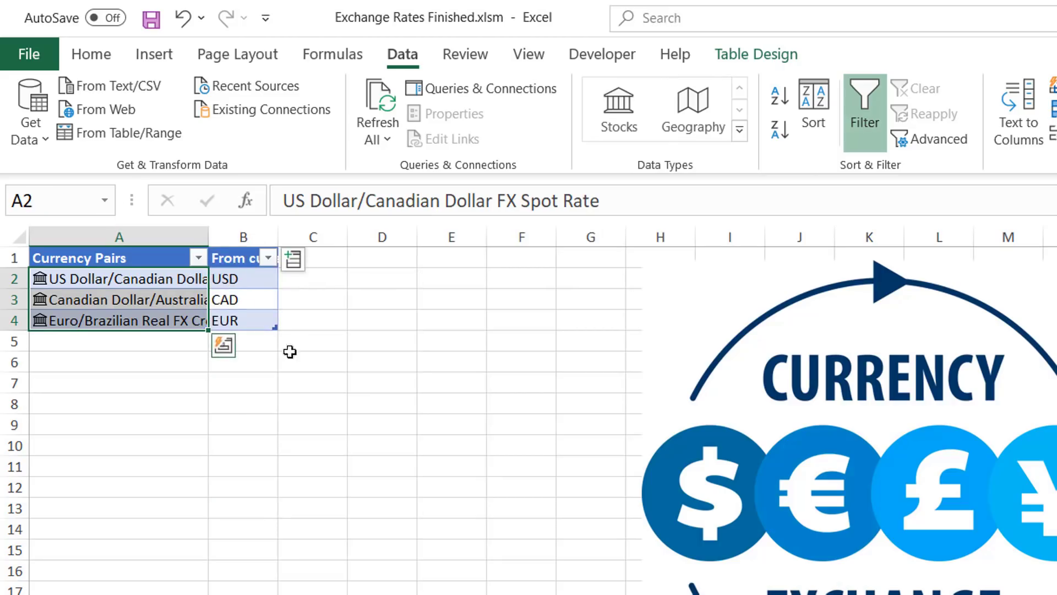
click(294, 259)
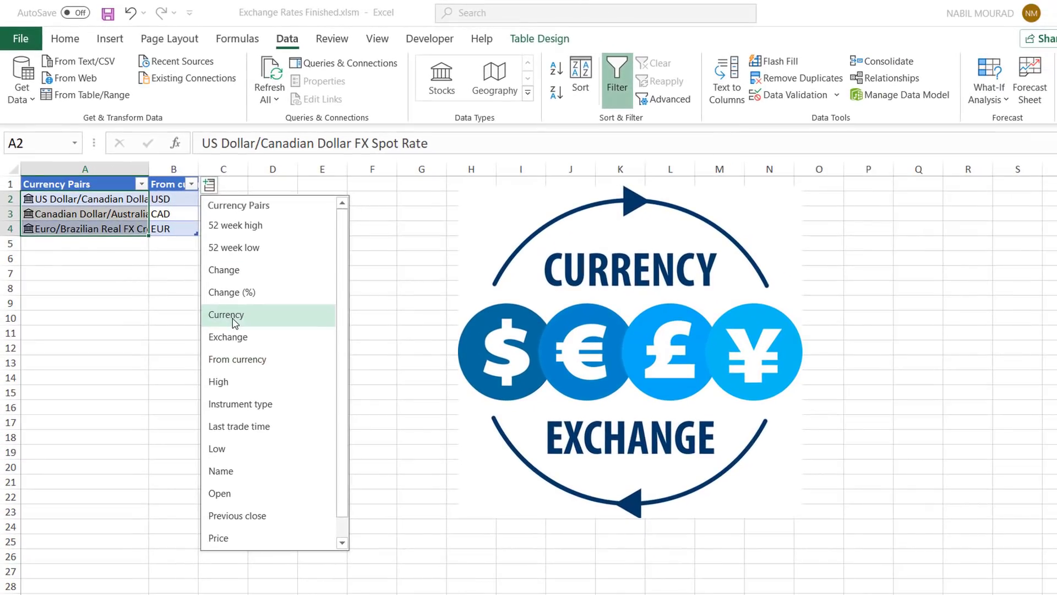
click(313, 436)
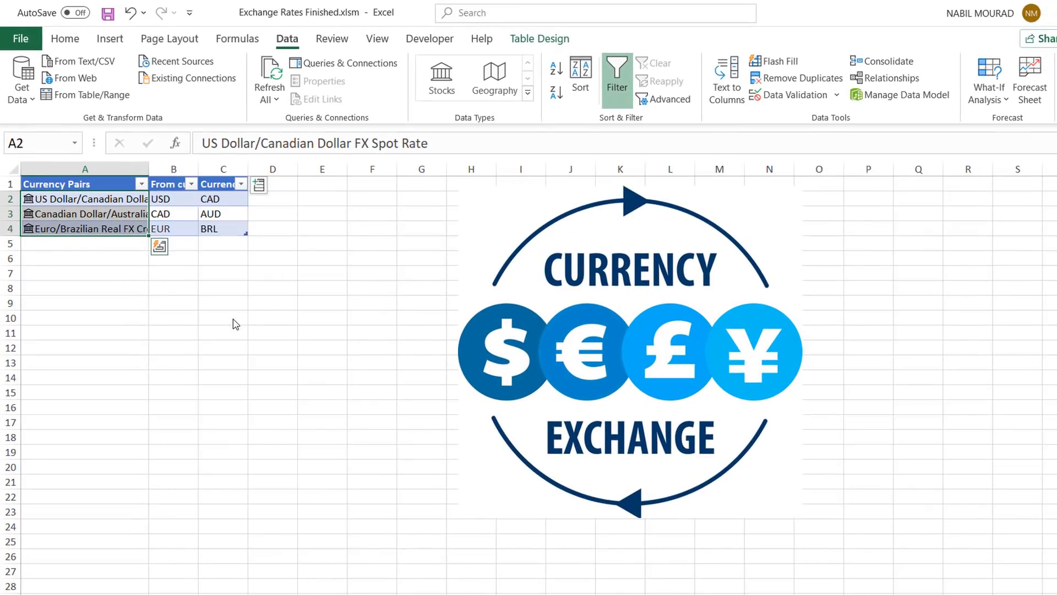
click(259, 185)
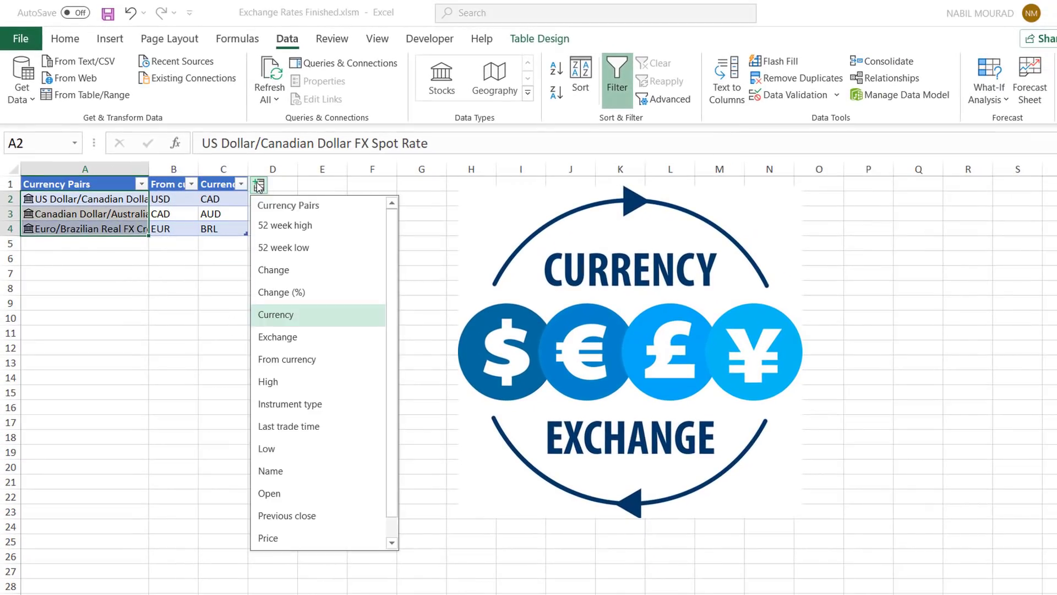
click(268, 538)
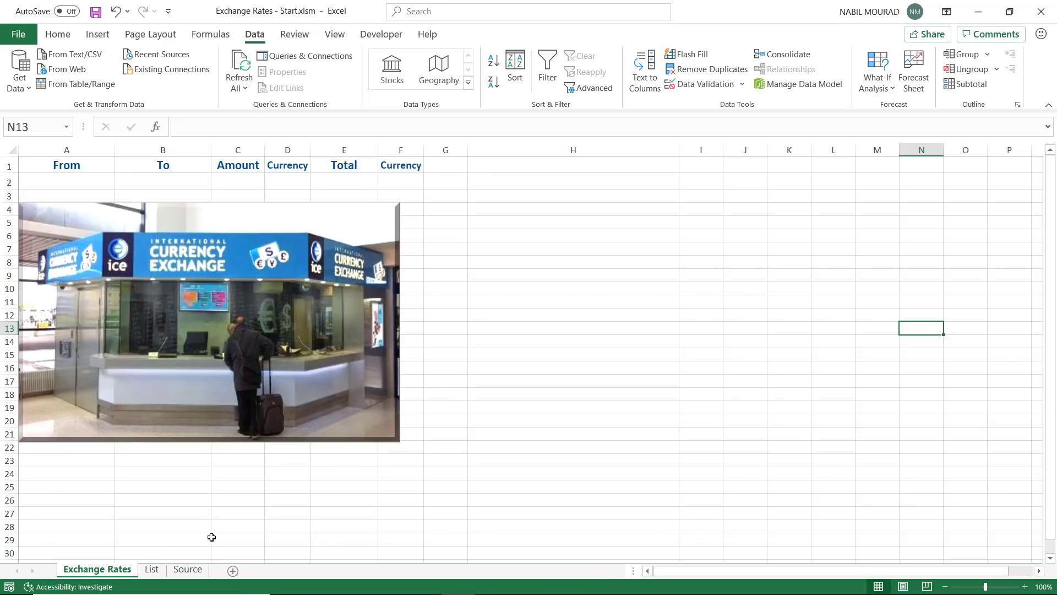
click(188, 570)
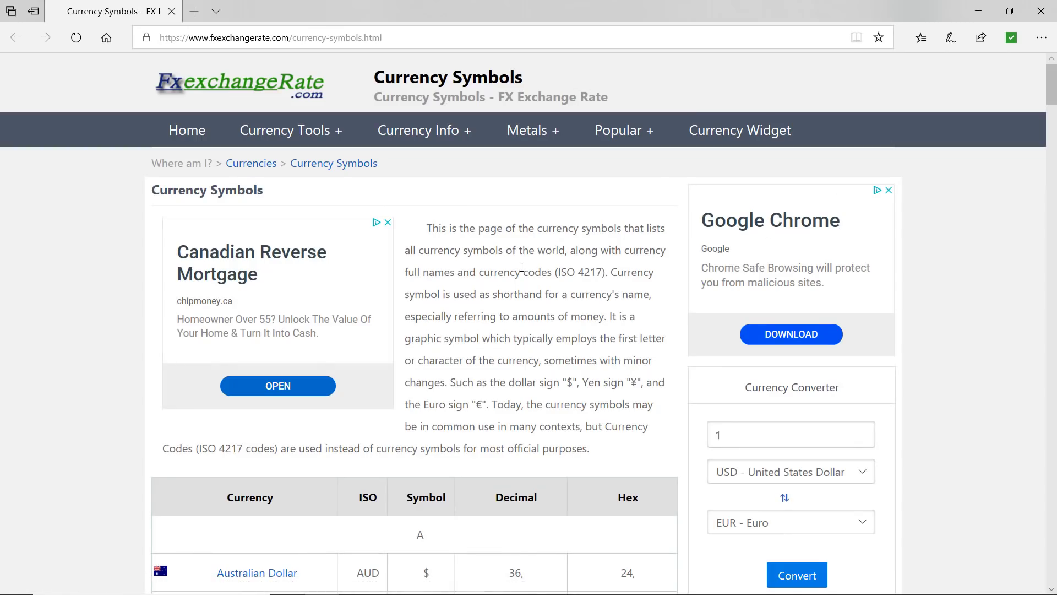
scroll(521, 266, down, 4)
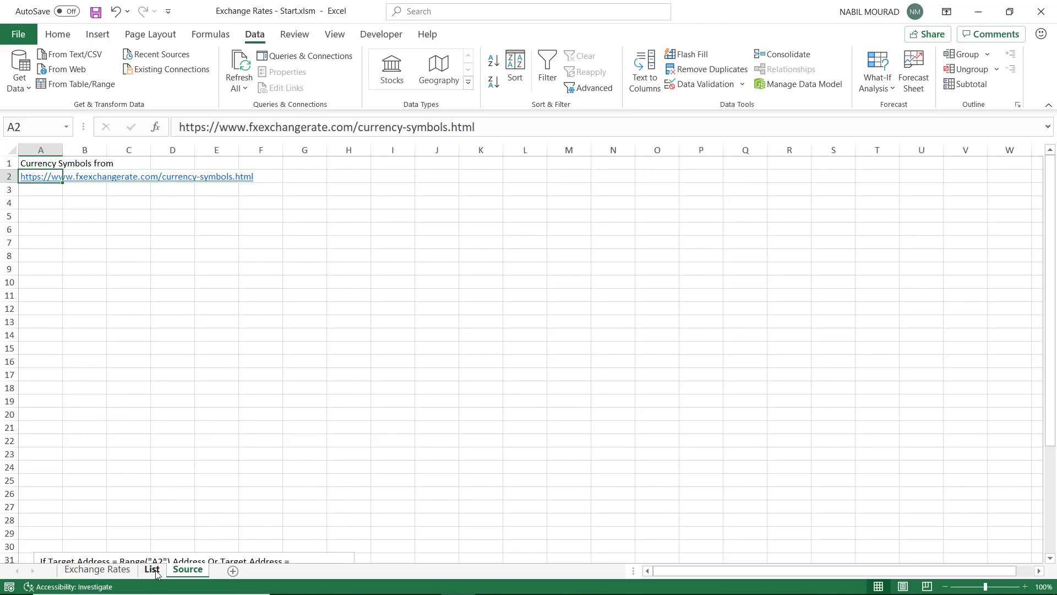
click(152, 570)
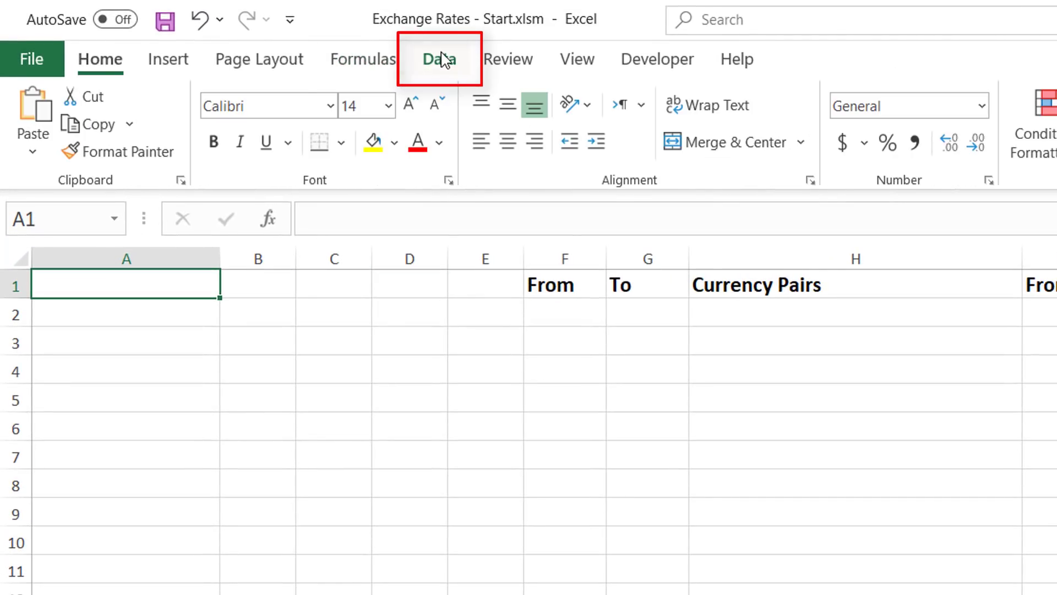
click(443, 58)
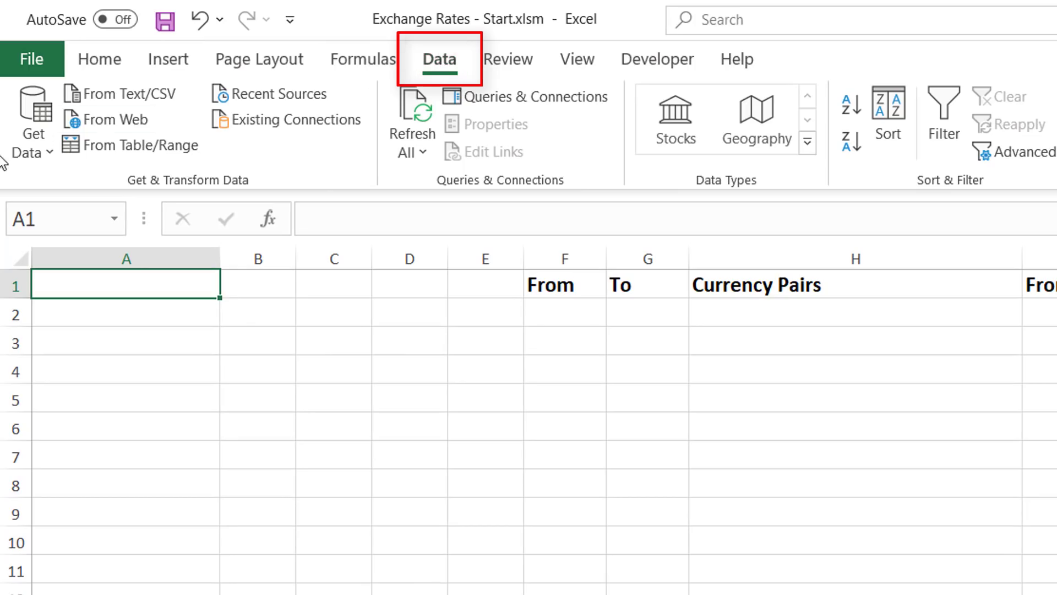
click(55, 155)
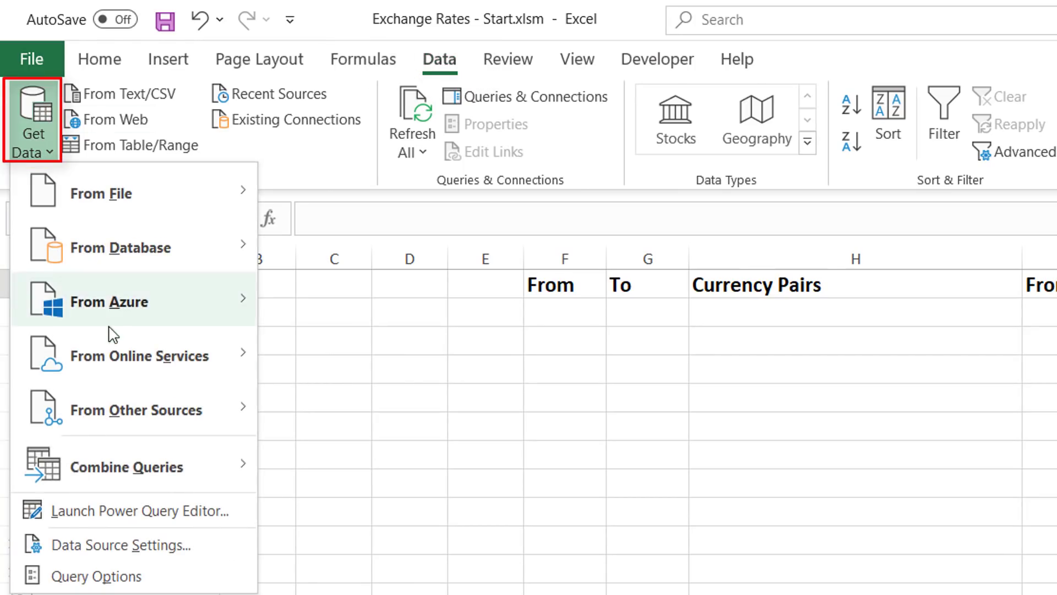
mouse_move(125, 424)
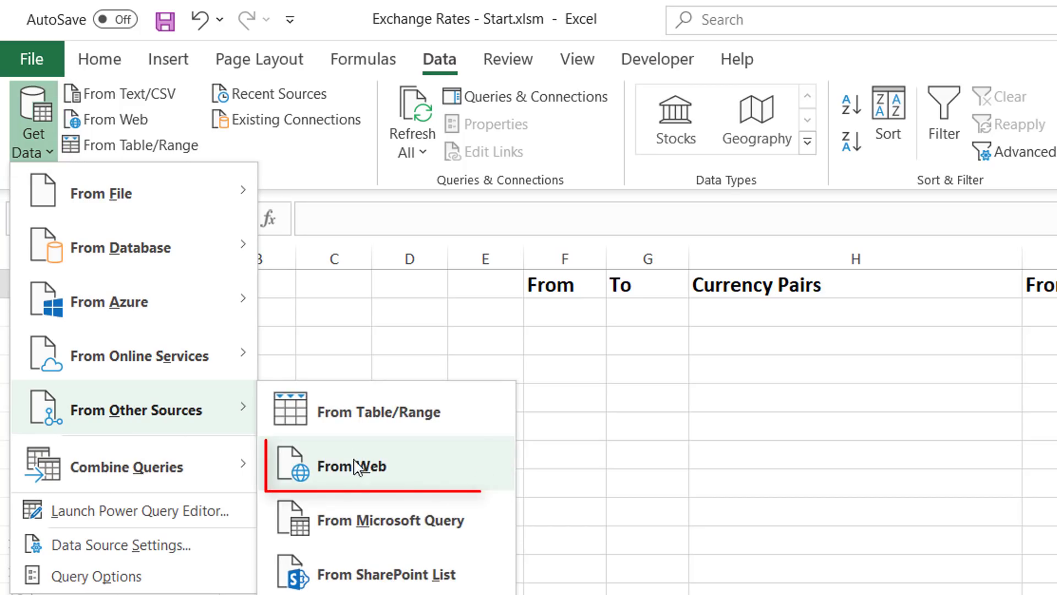
click(351, 480)
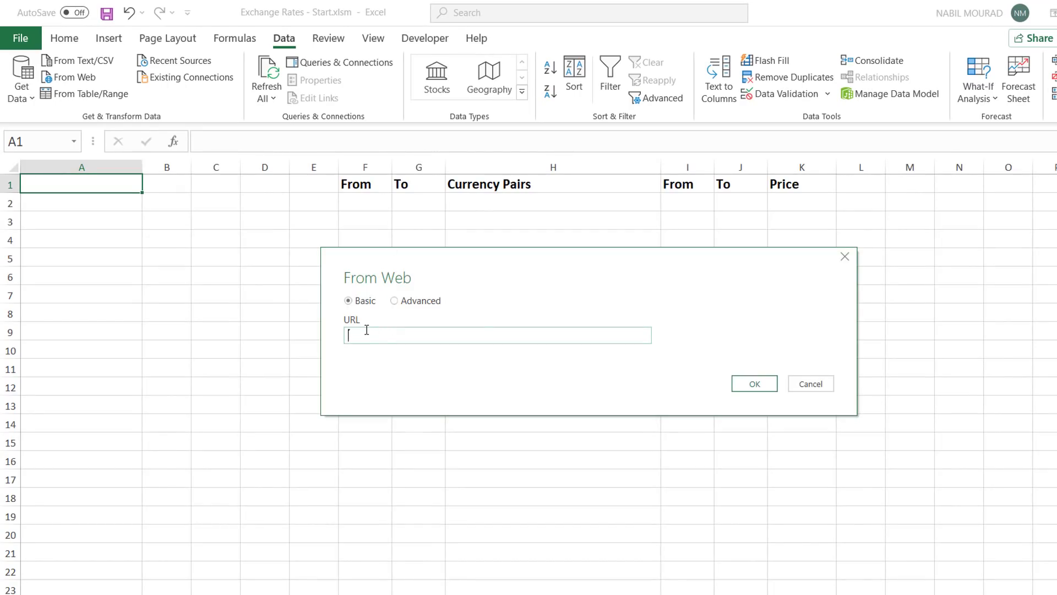
text(https://www.fxexchangerate.com/currency-symbols.html)
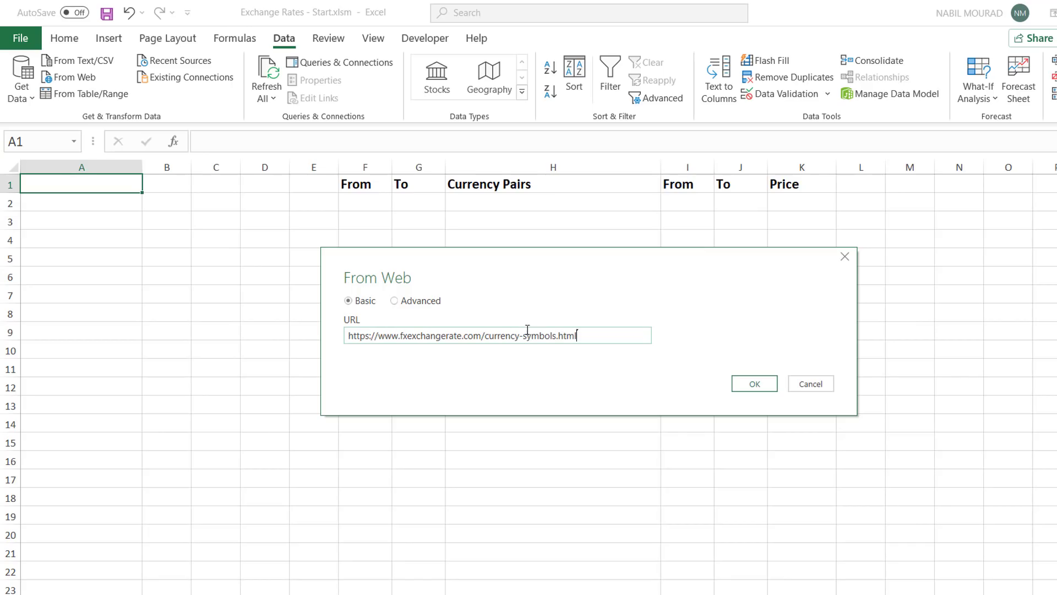
key(Return)
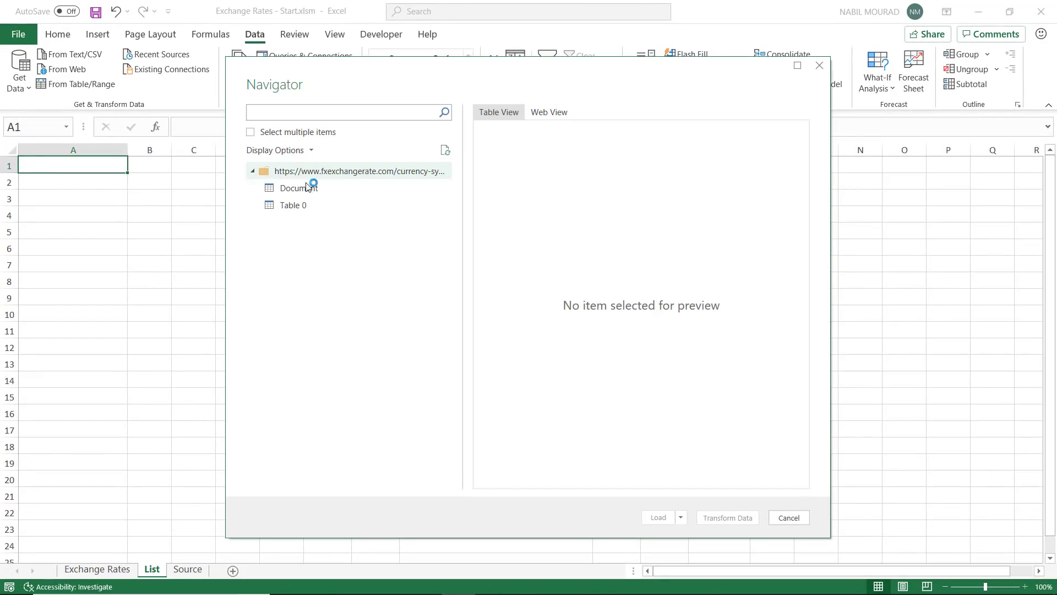
- Preview the Document item, select Table 0 and open it in Power Query for transformation
click(297, 190)
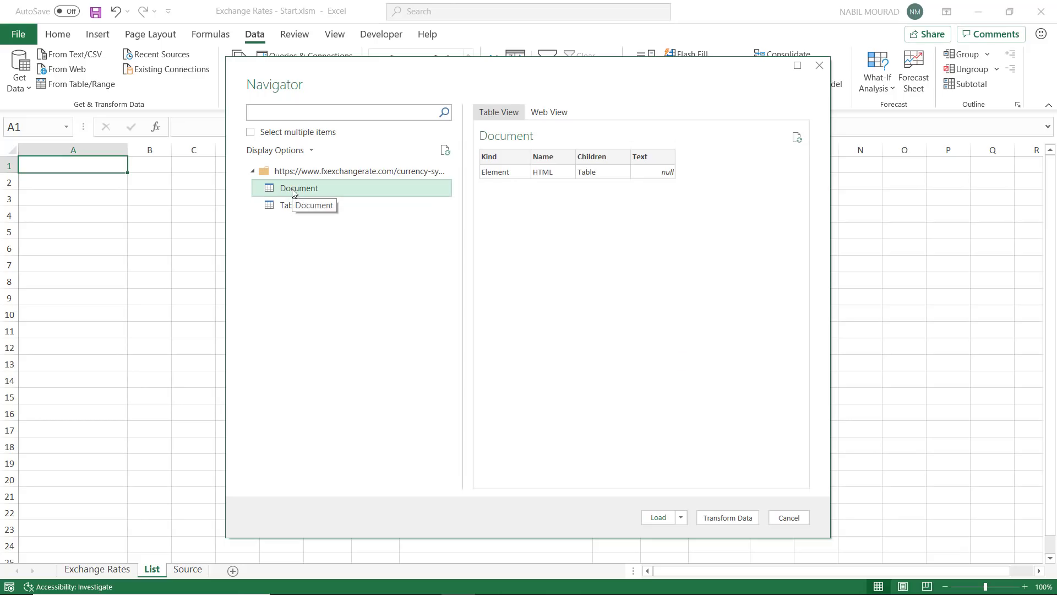
click(293, 207)
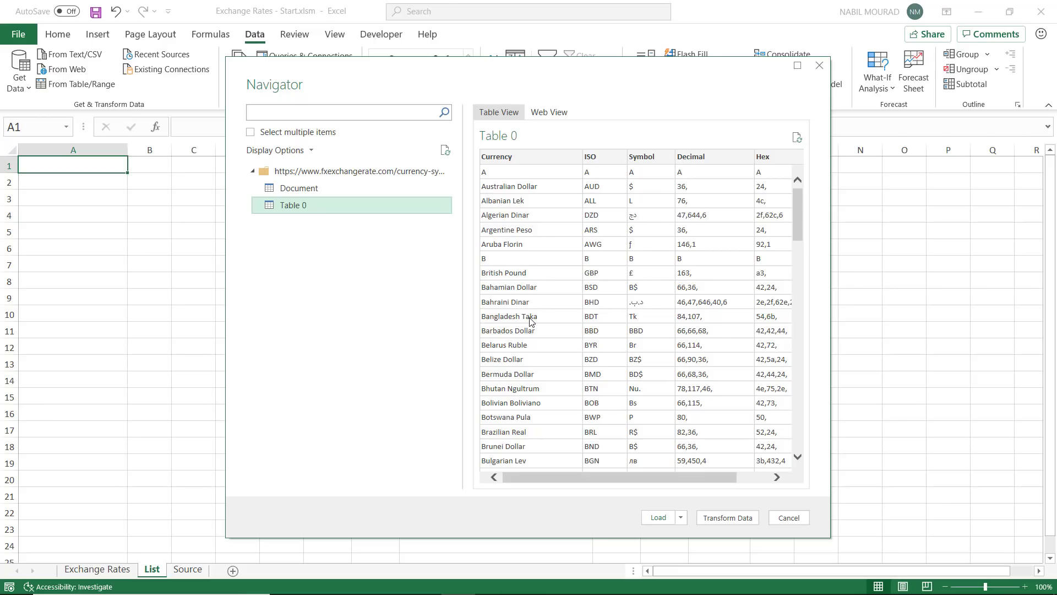
click(731, 522)
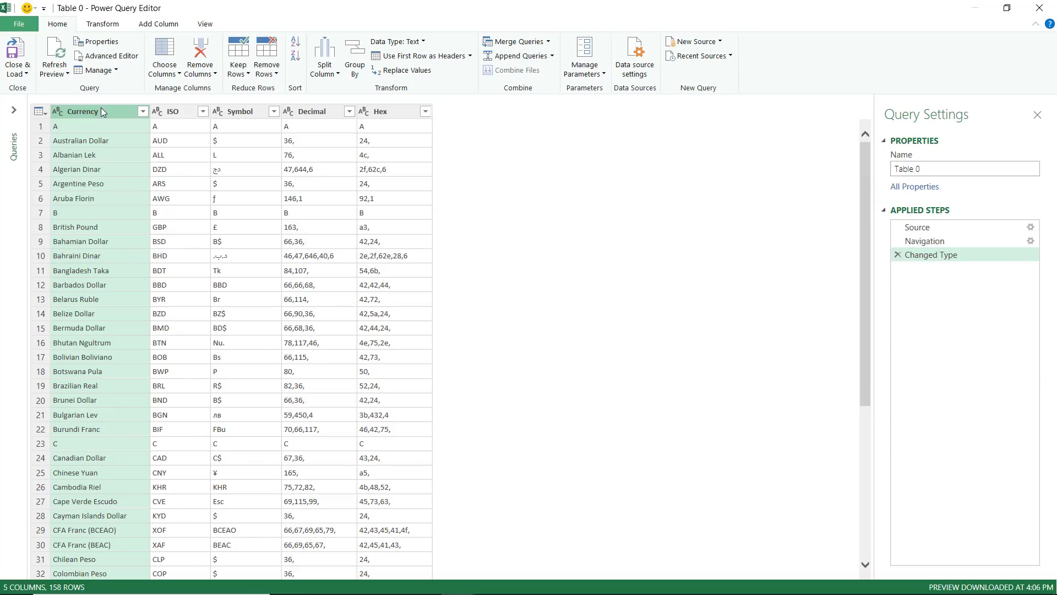
- Change the Decimal column's type to Decimal Number, replacing the current conversion, and remove the rows containing errors
click(177, 113)
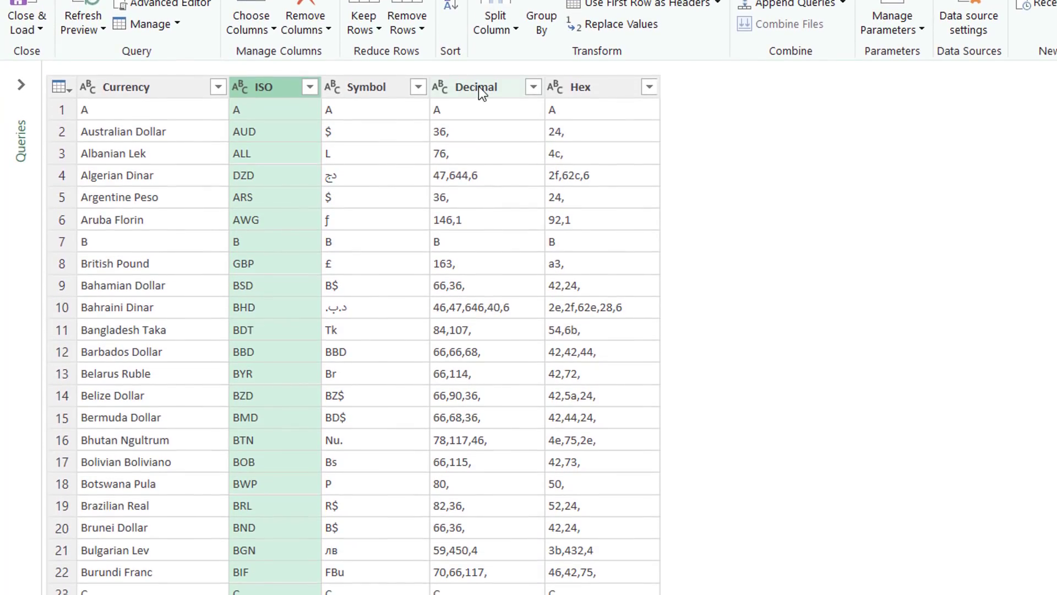
click(439, 89)
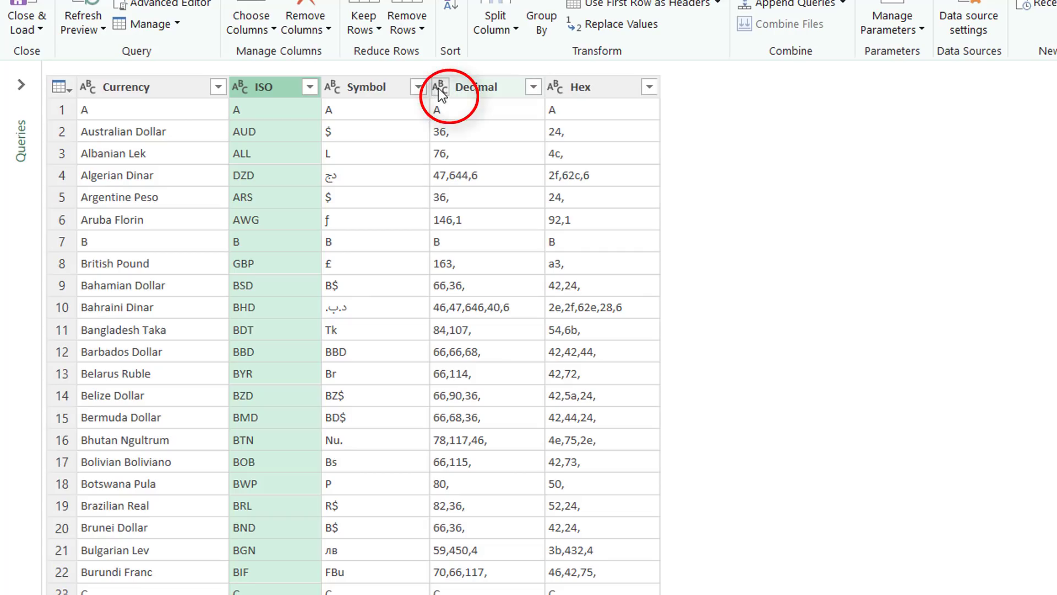
click(439, 88)
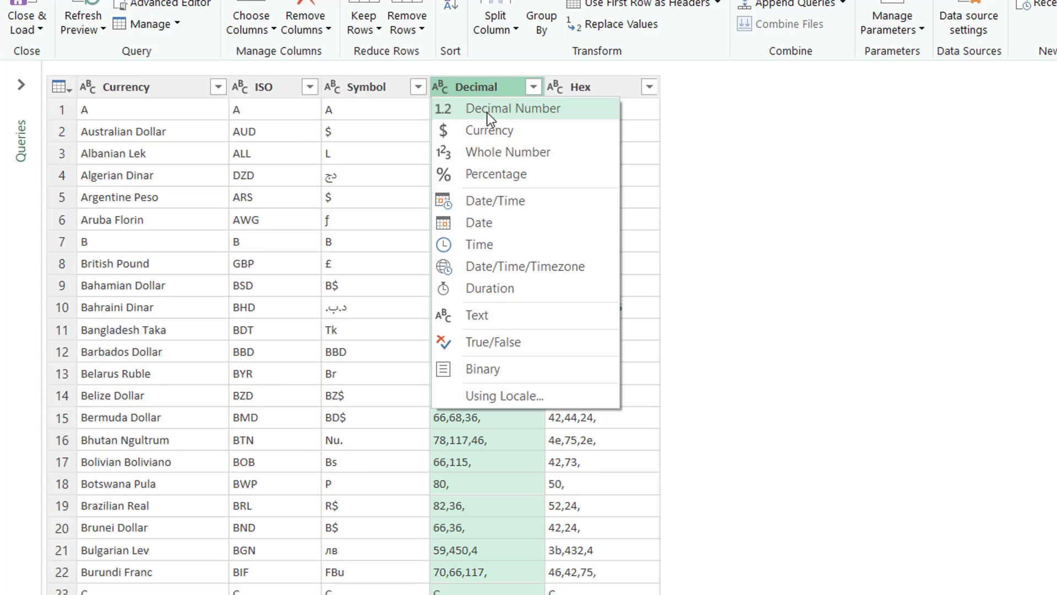
click(487, 110)
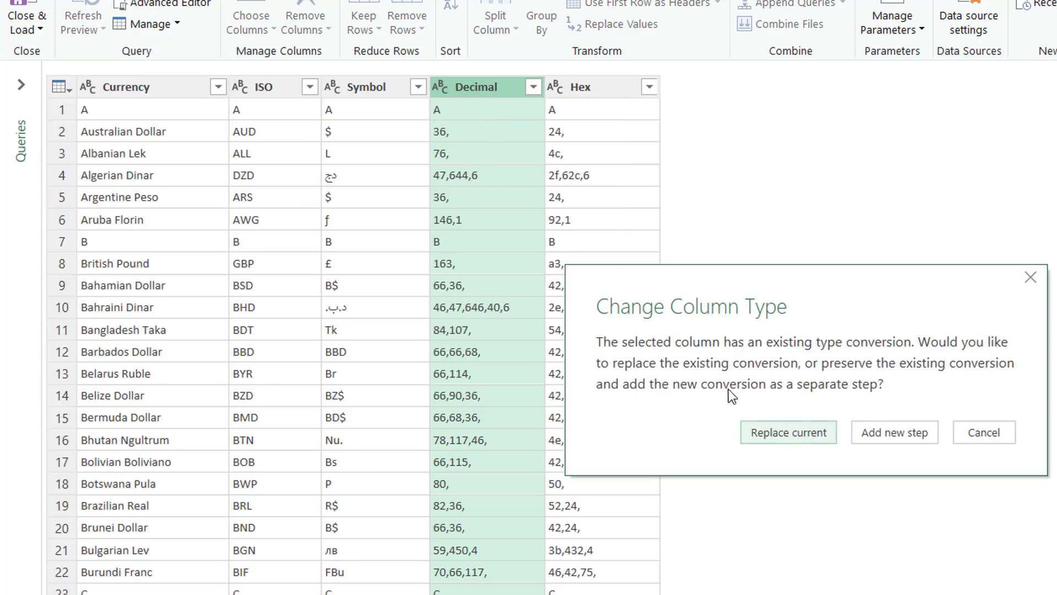
click(767, 433)
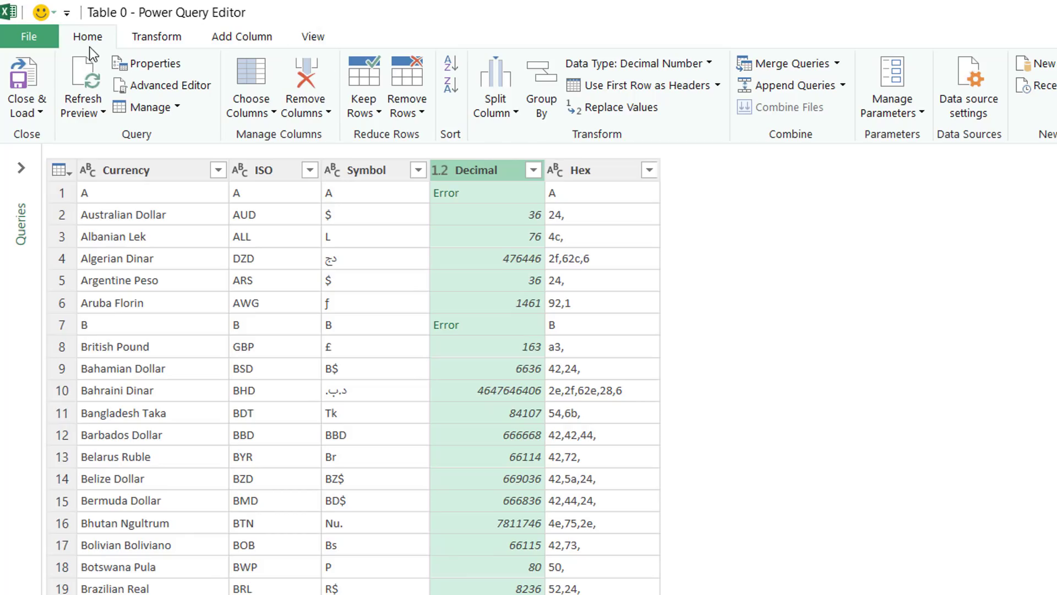
click(422, 113)
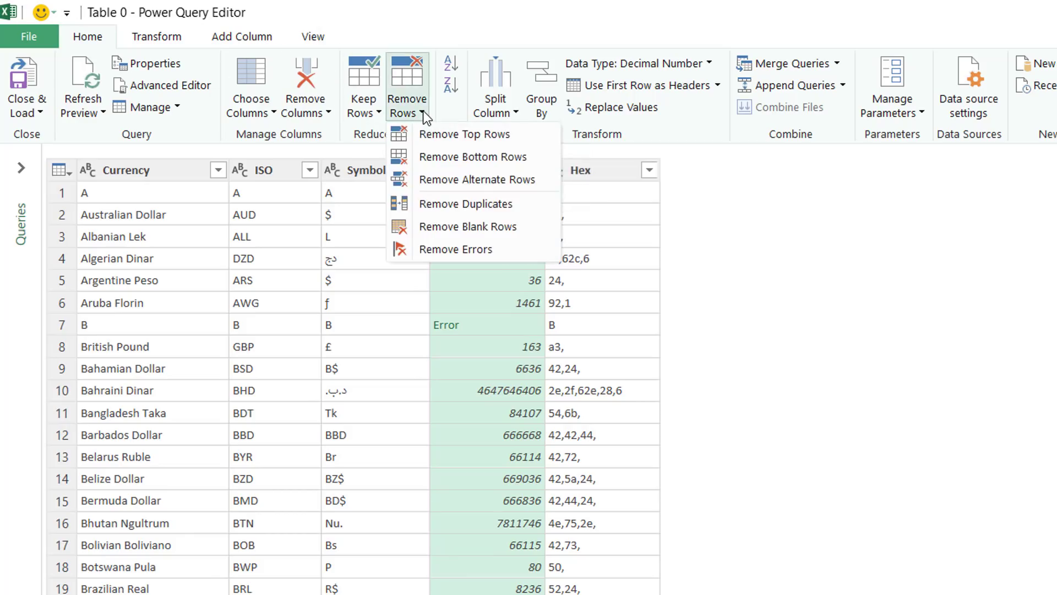
click(467, 250)
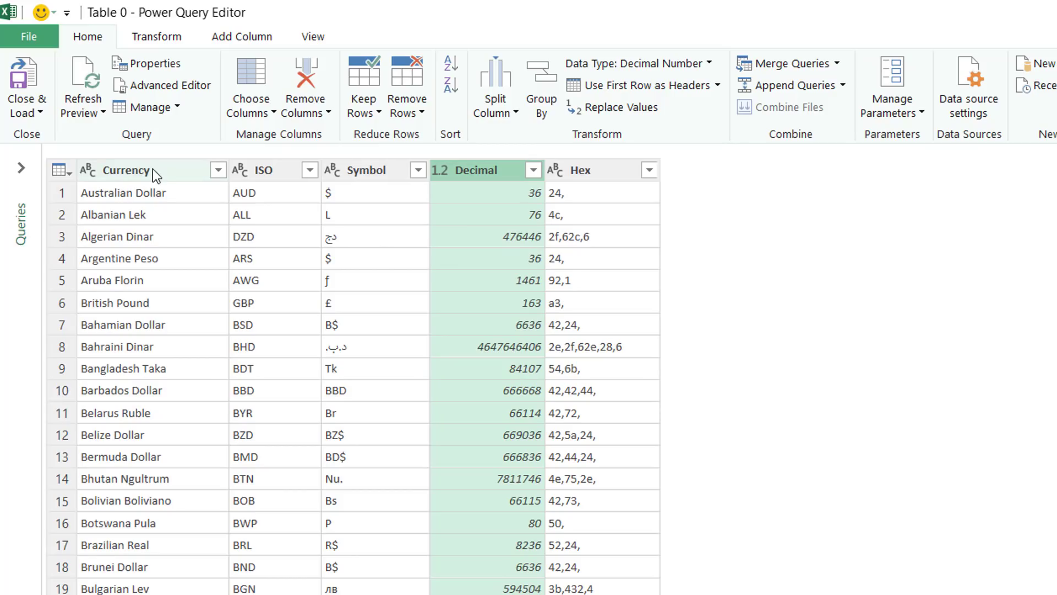
- Keep only the Currency and ISO columns in the query and remove all other columns
click(108, 170)
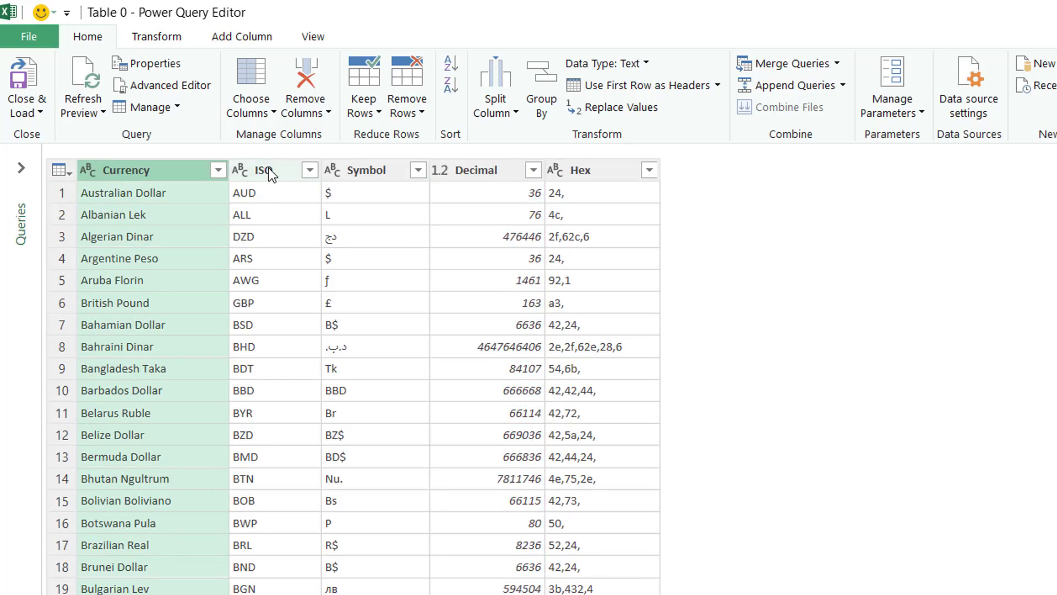
ctrl+click(269, 169)
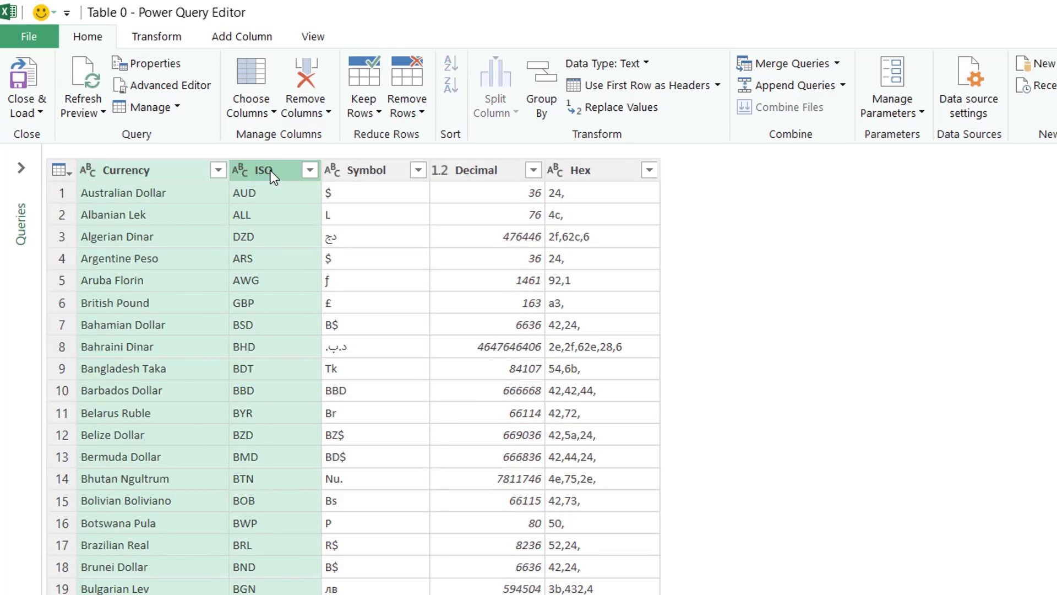
right_click(270, 170)
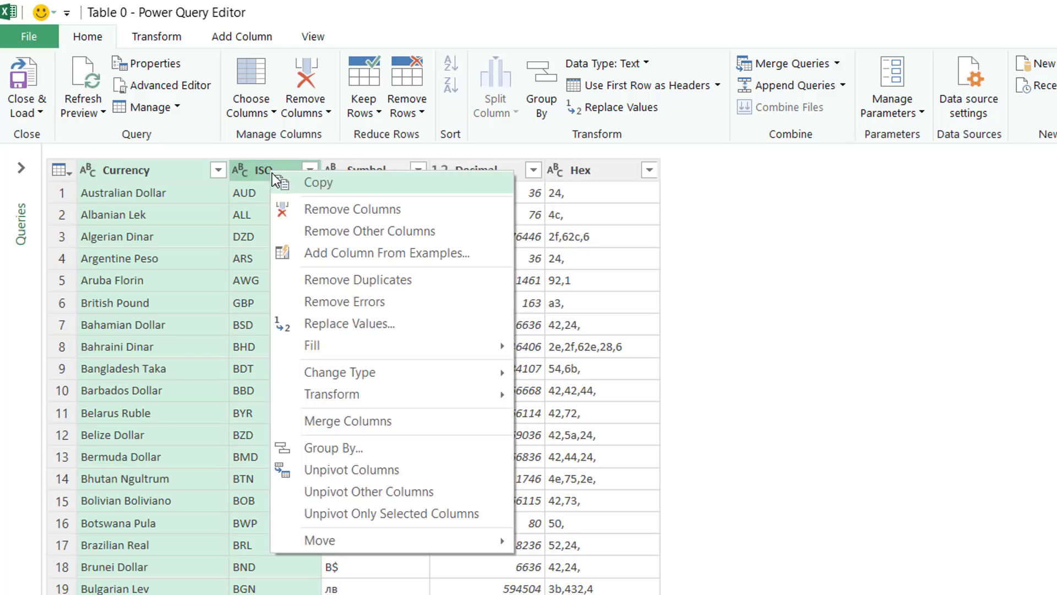
click(342, 236)
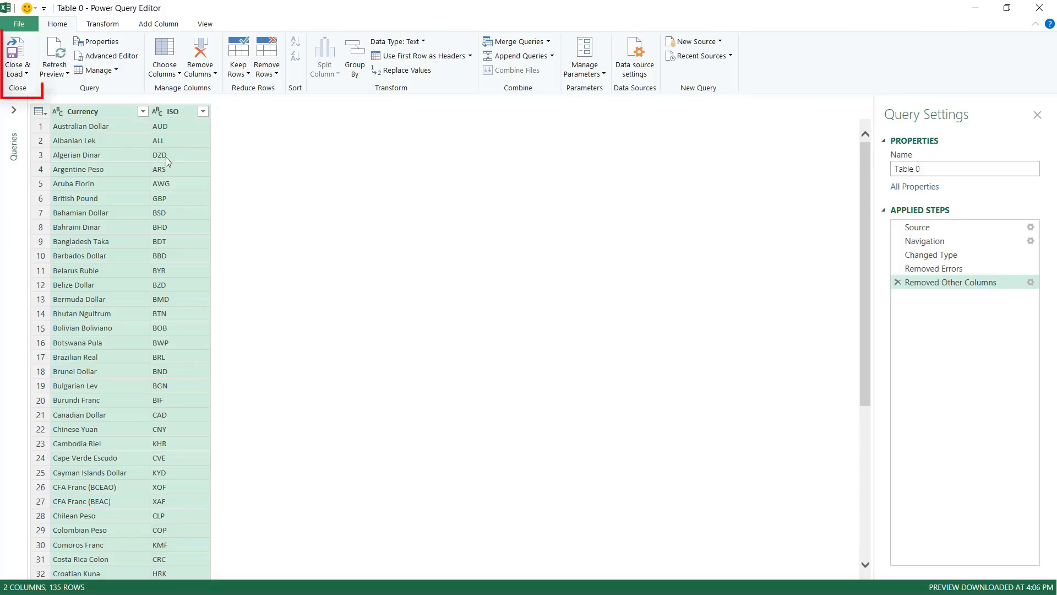
- Load the query as a table into the existing List worksheet at =$A$1 and dismiss the queries list
click(25, 75)
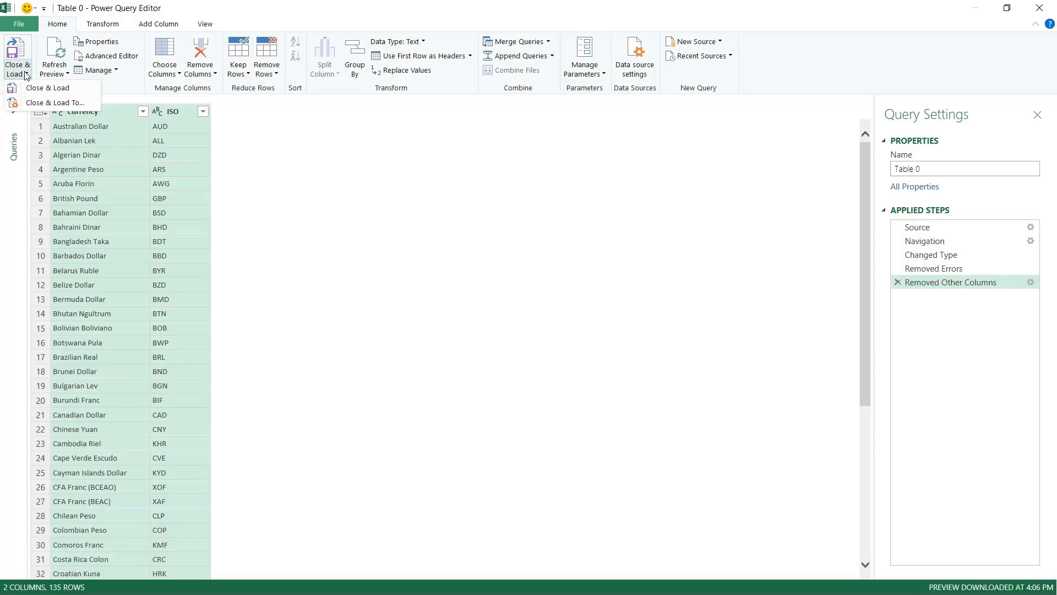
click(47, 104)
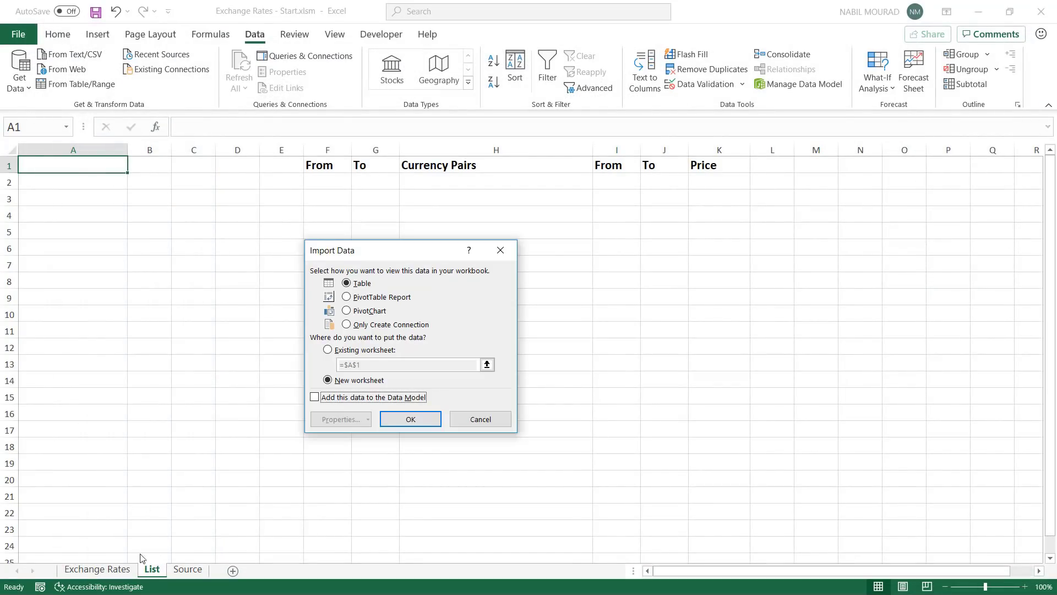
click(327, 350)
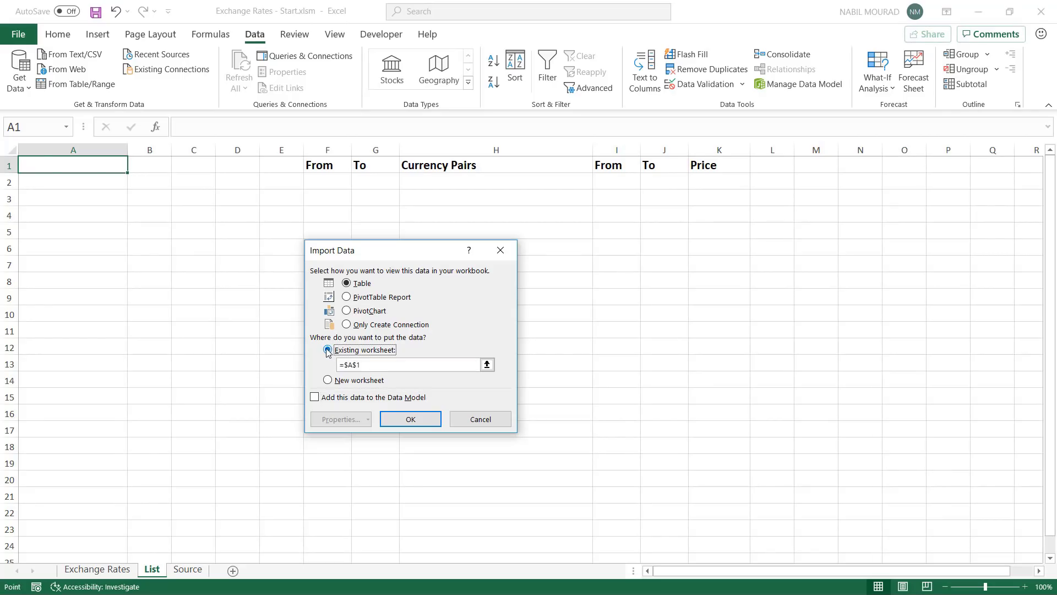
click(410, 419)
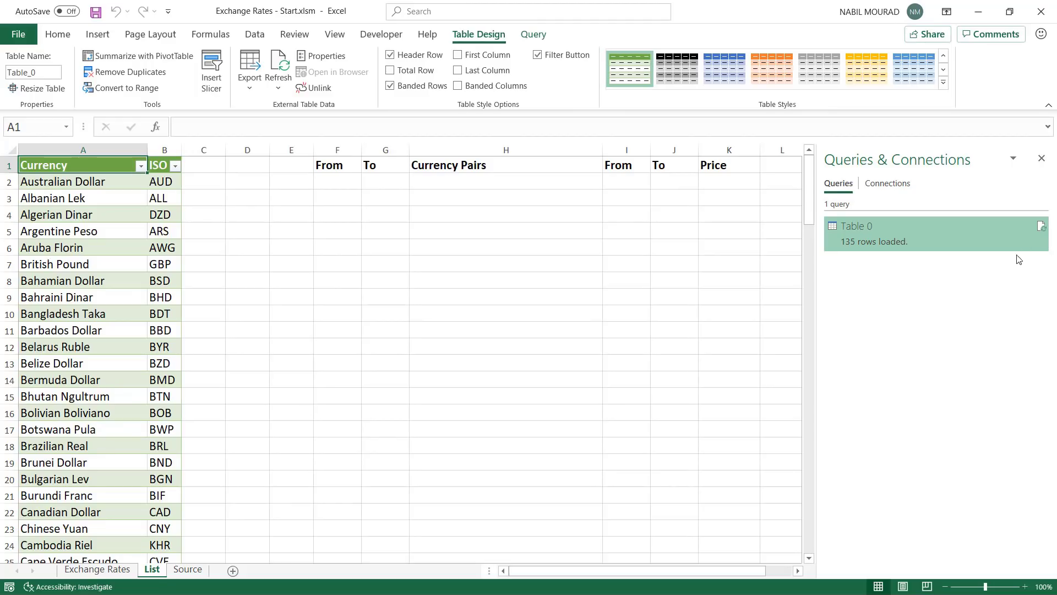
click(1042, 160)
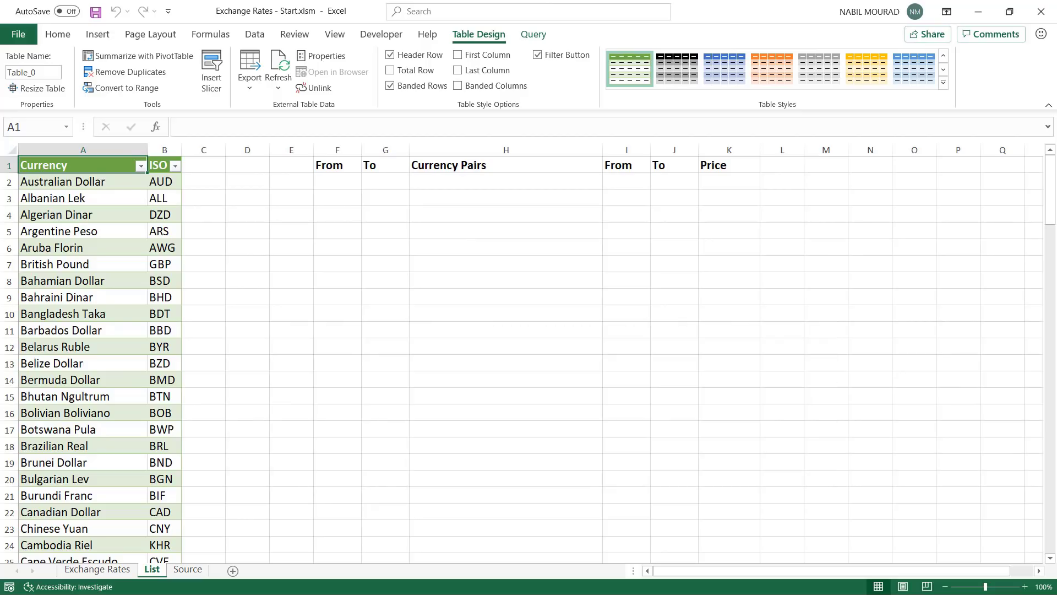
- Add a List data validation to cell A2 of the Exchange Rates sheet with the source =List!$A$2:$A$136
click(90, 570)
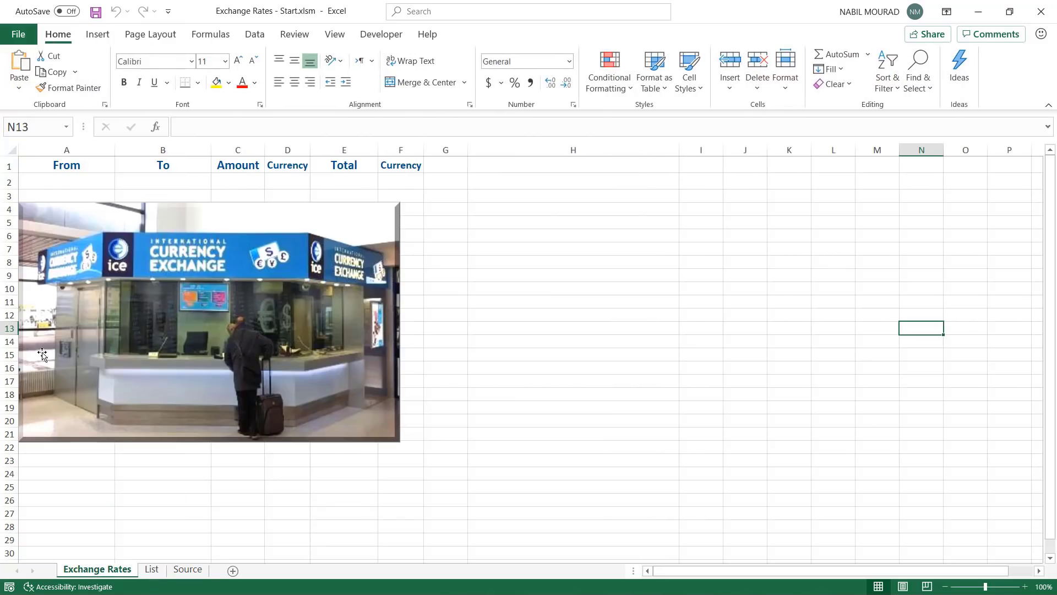
click(63, 183)
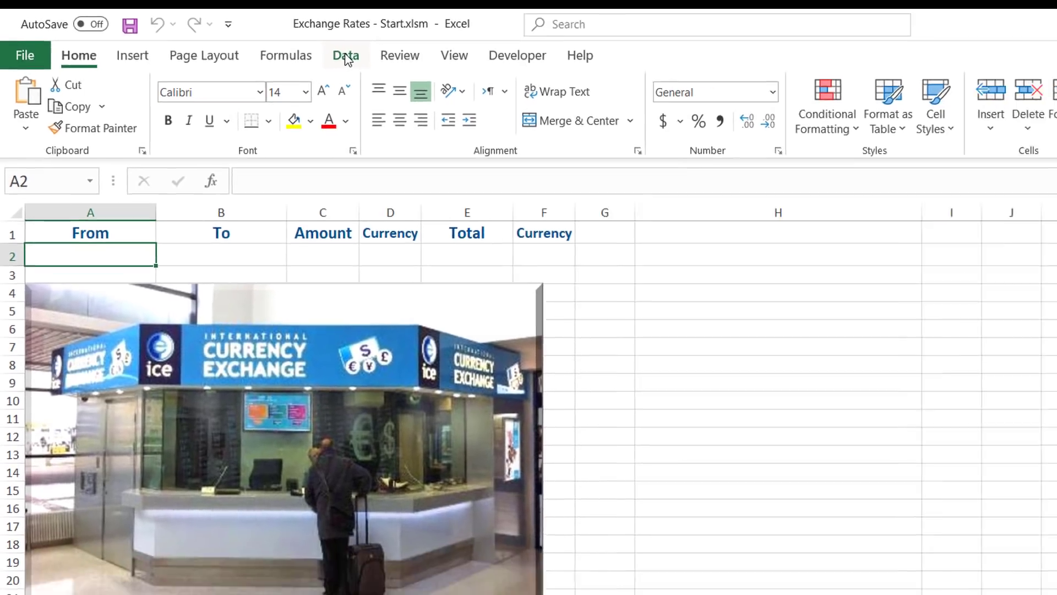
click(388, 51)
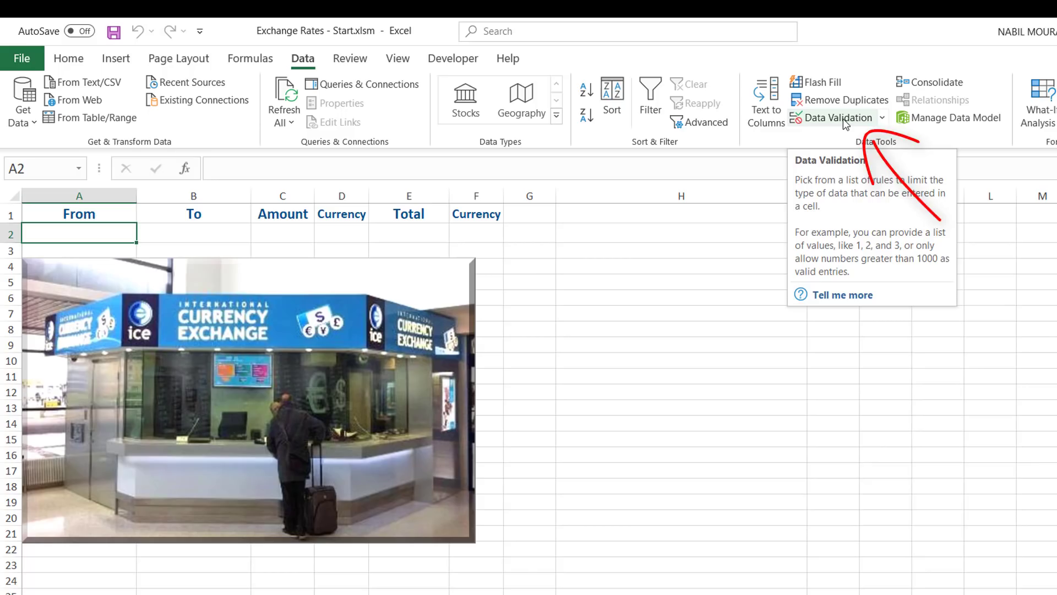
key(alt+d)
key(l)
key(Tab)
key(l)
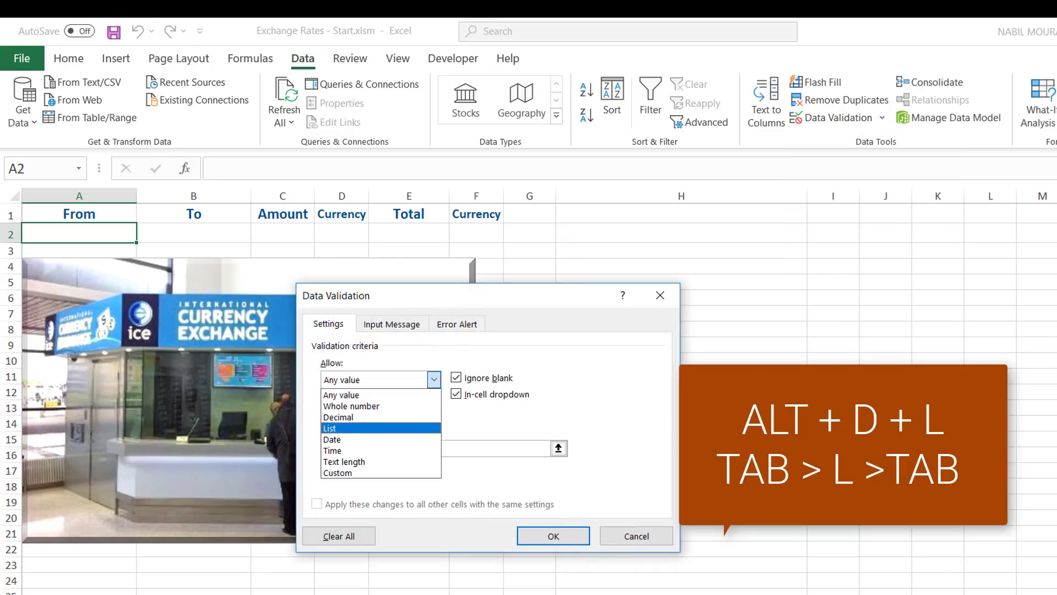
key(Tab)
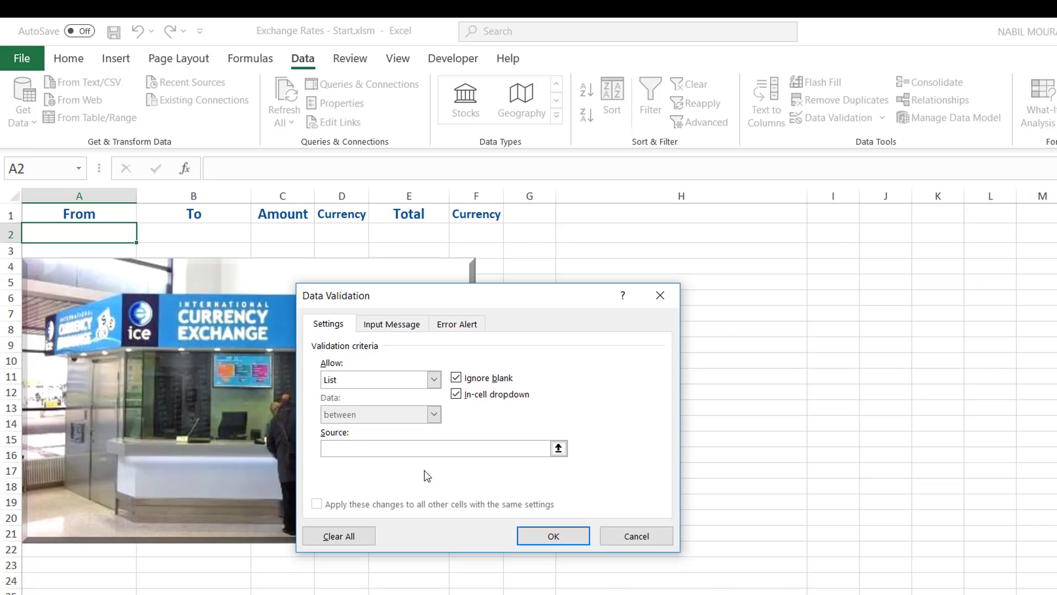
click(134, 568)
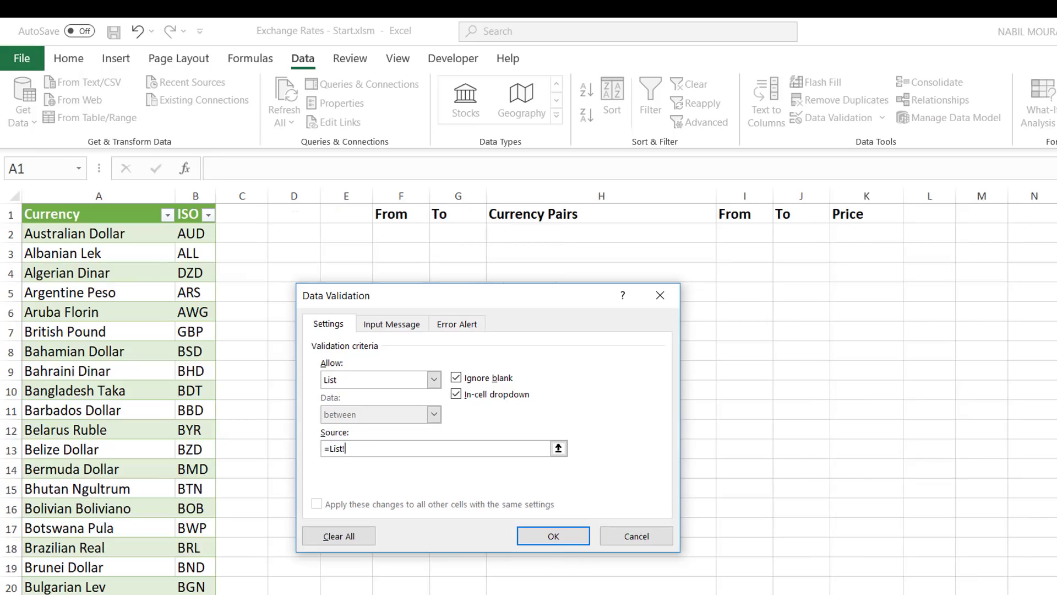
click(64, 229)
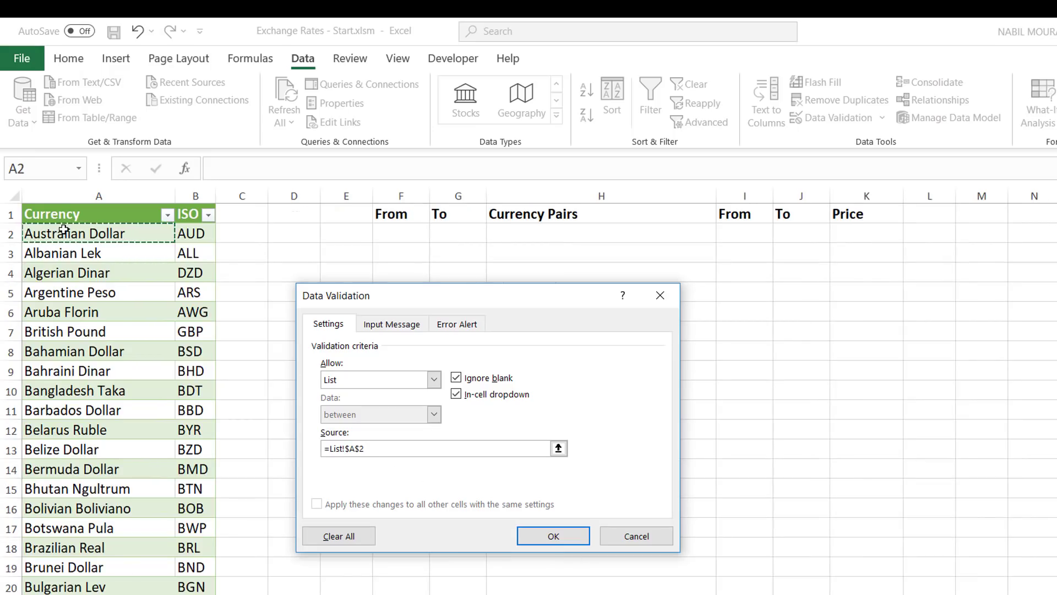
key(ctrl+shift+Down)
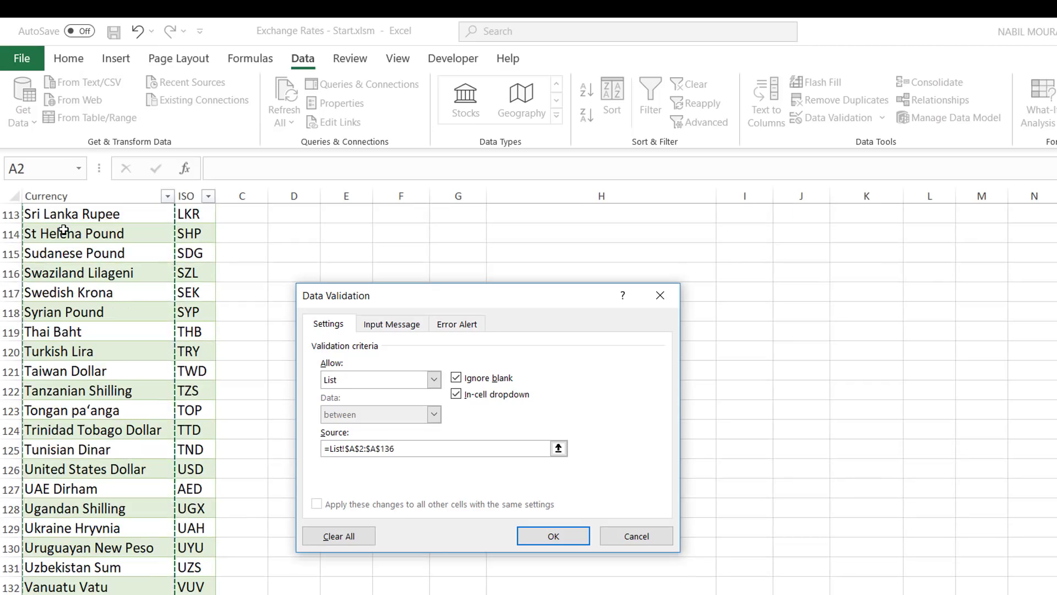
click(550, 535)
- Choose Australian Dollar as the From currency in A2 and fill the cell with its validation across to B2
click(143, 235)
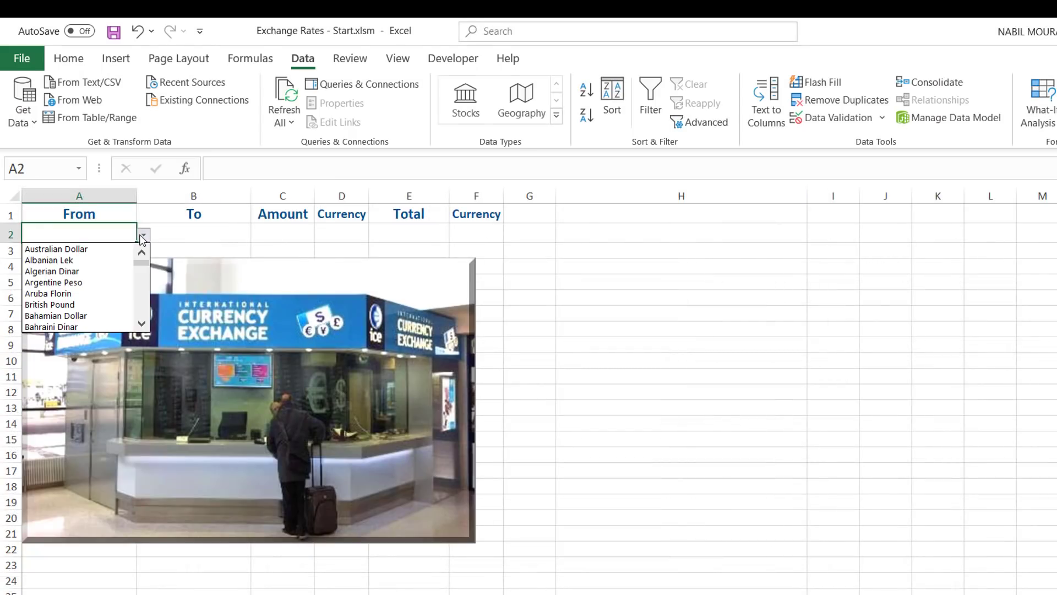
click(84, 250)
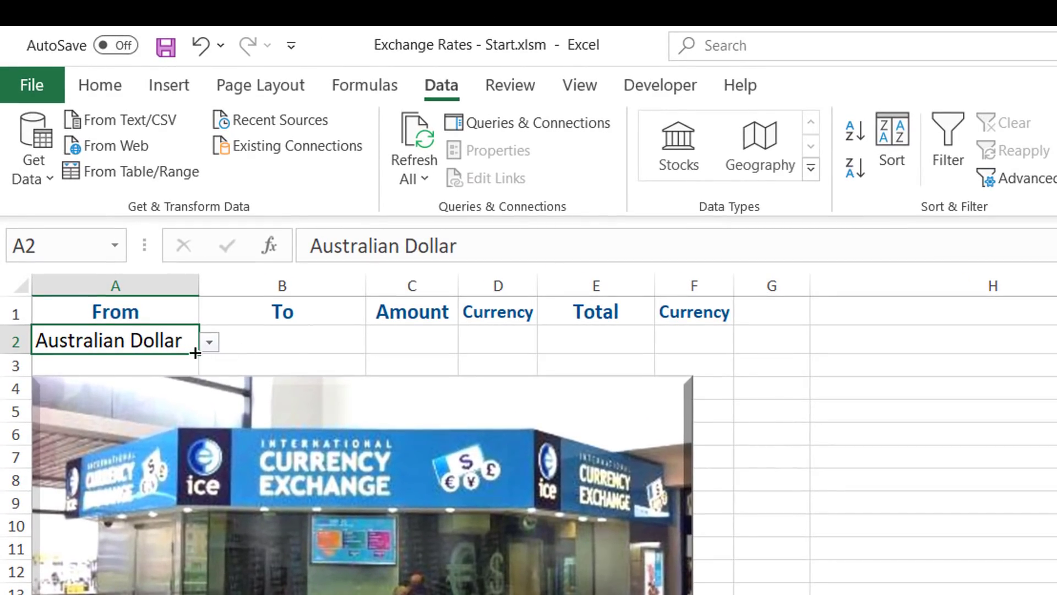
drag(195, 353, 338, 353)
click(282, 342)
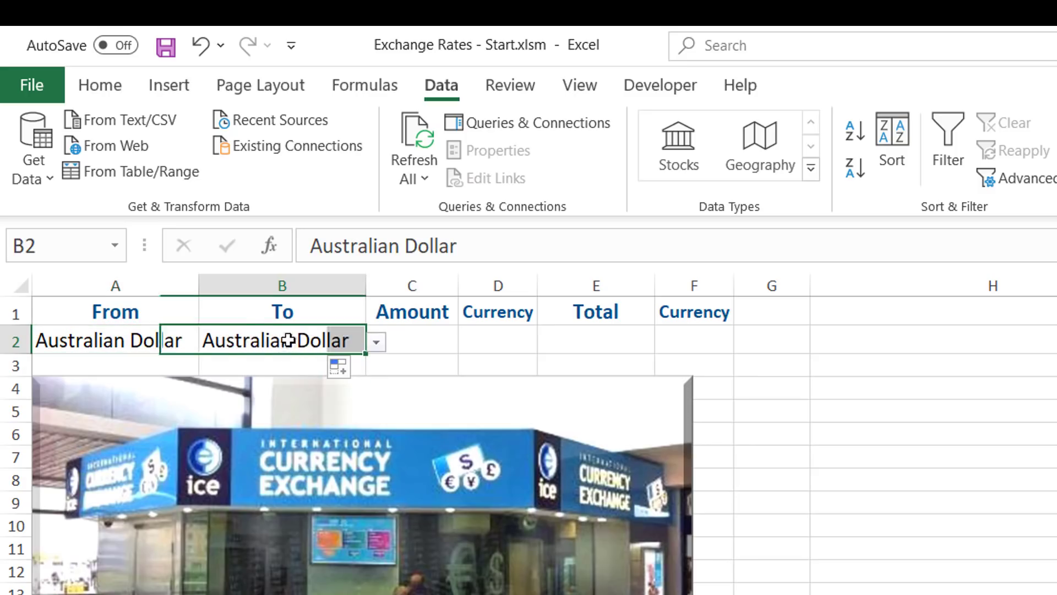
- Set the To currency in B2 to Canadian Dollar from its drop-down list
click(378, 343)
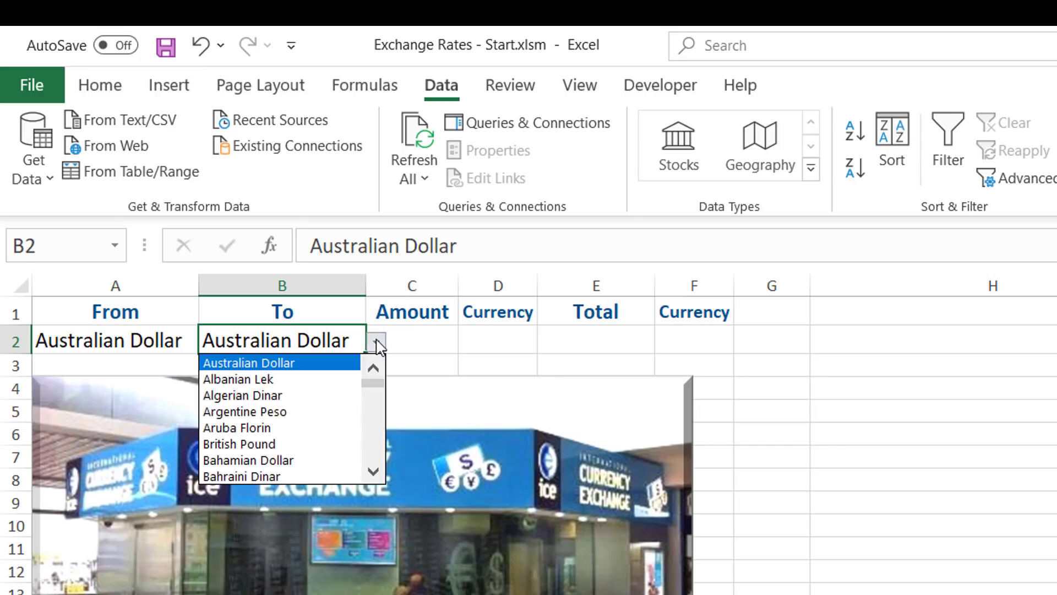
click(370, 472)
drag(369, 471, 372, 477)
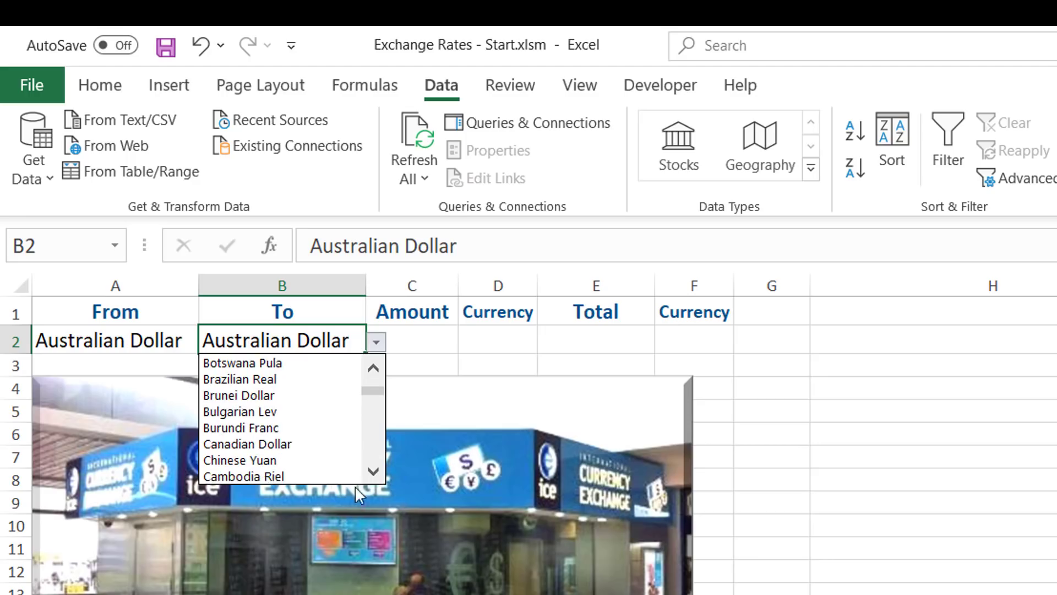
click(279, 442)
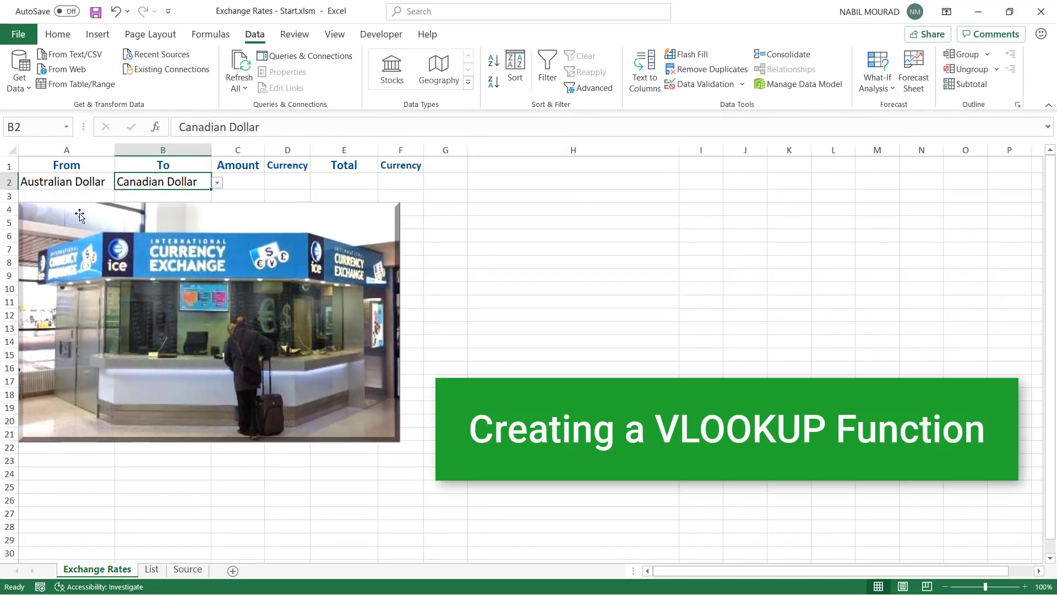
- Start a VLOOKUP formula in F2 of the List sheet with 'Exchange Rates'!A2 as the lookup value
click(71, 185)
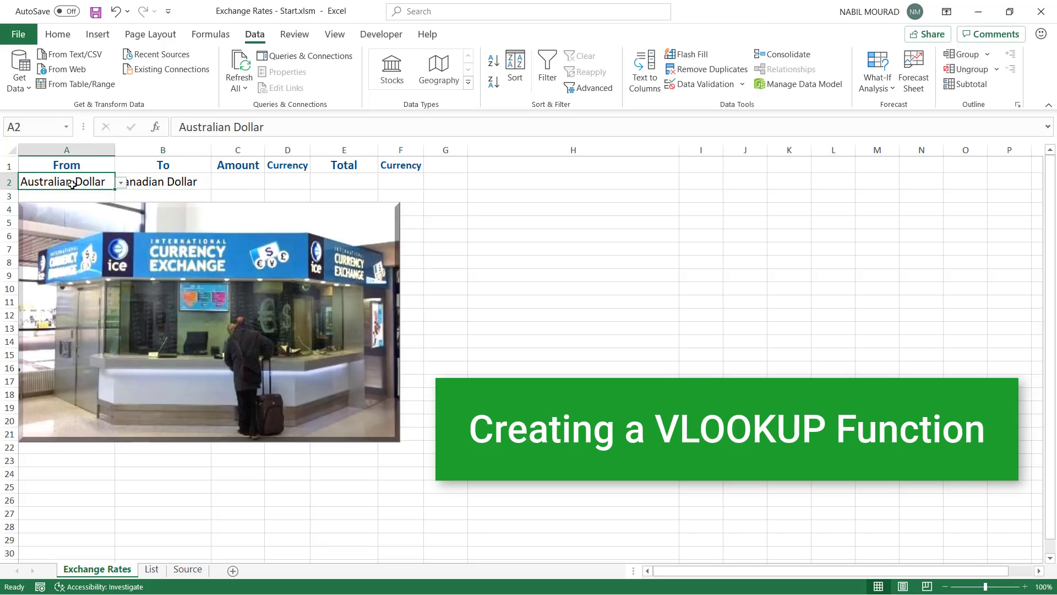
click(146, 181)
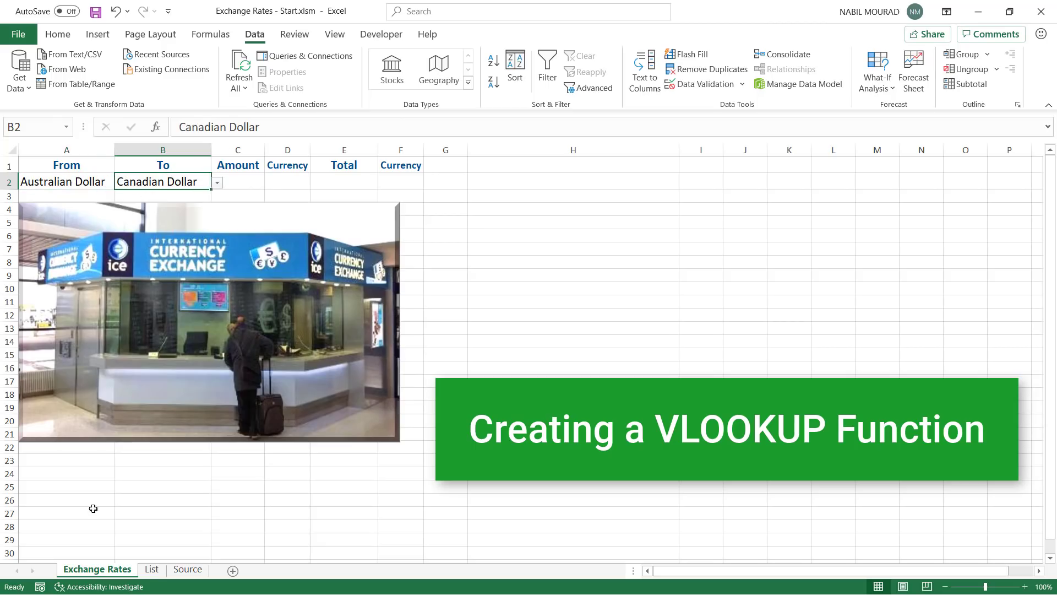
click(150, 572)
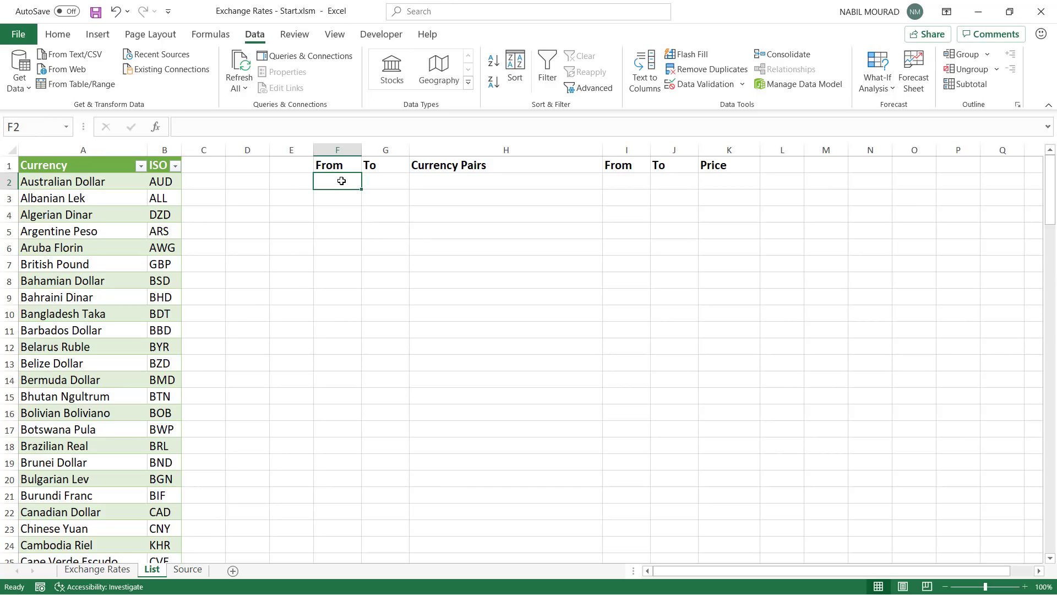
text(=vl)
key(Tab)
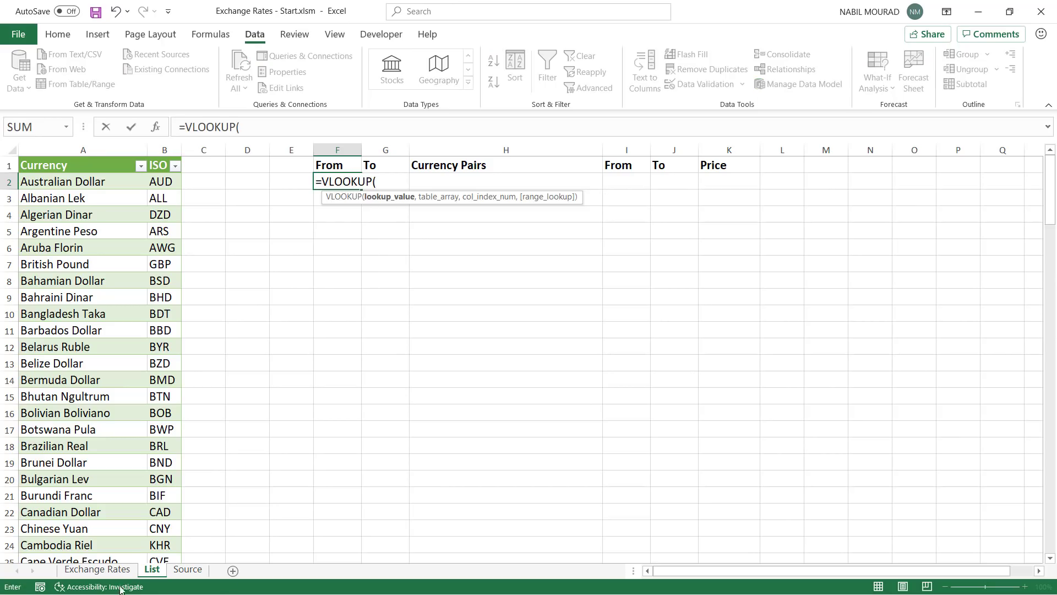
click(115, 574)
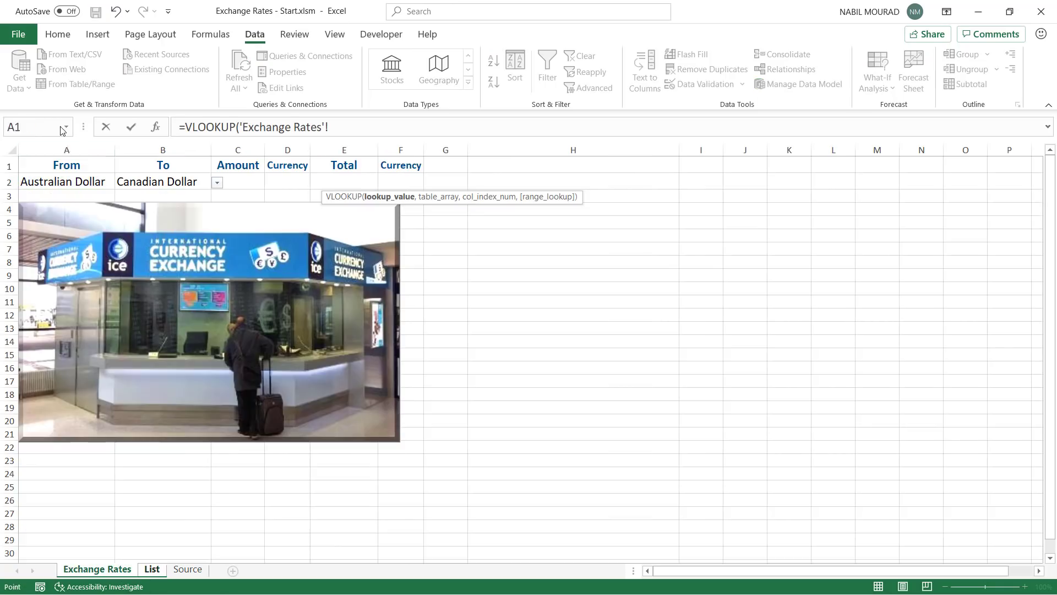
click(71, 179)
text(,)
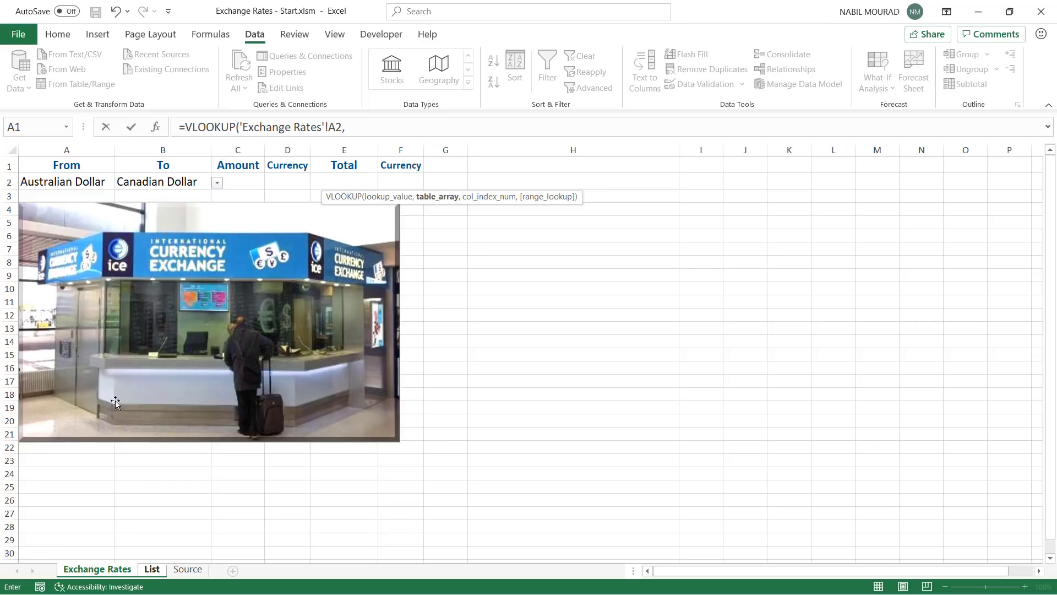
- Complete the F2 lookup with Table_0 as the table array, column index 2 and match type 0, and fill it across to G2
click(152, 568)
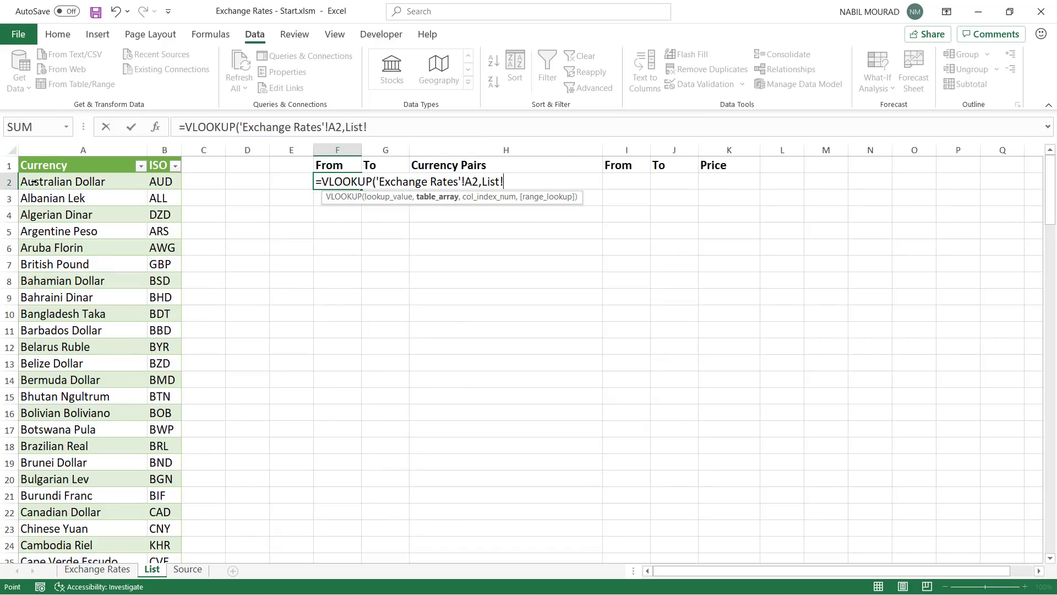
drag(48, 182, 165, 181)
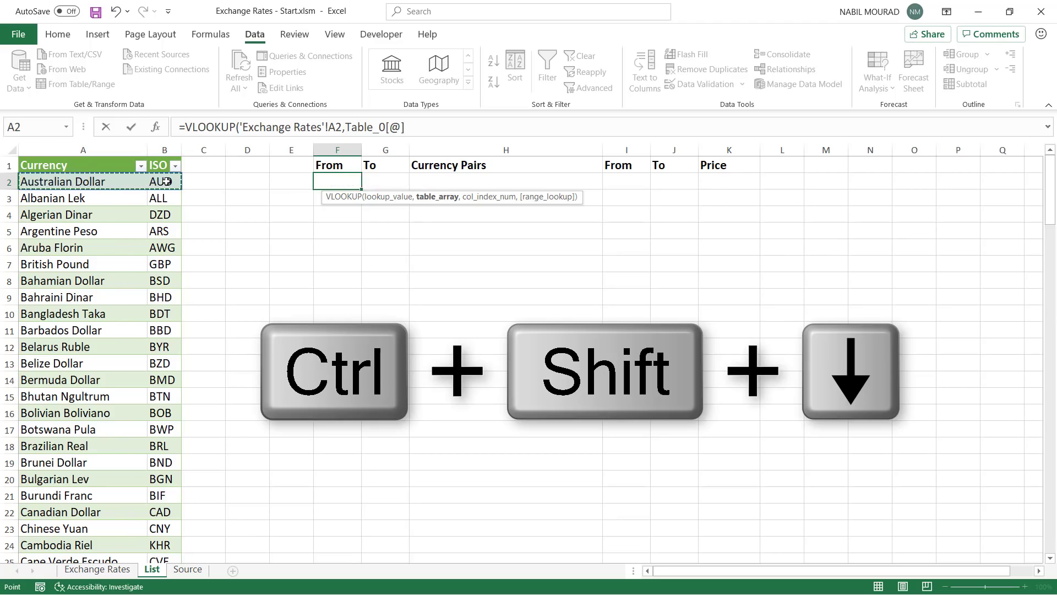
key(ctrl+shift+Down)
key(ctrl+BackSpace)
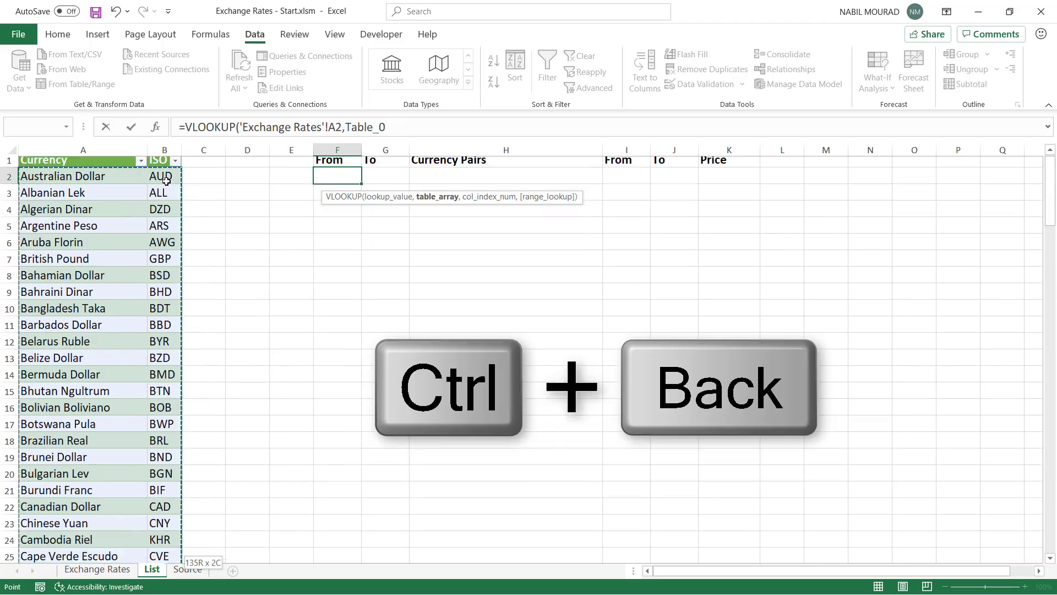
text(,)
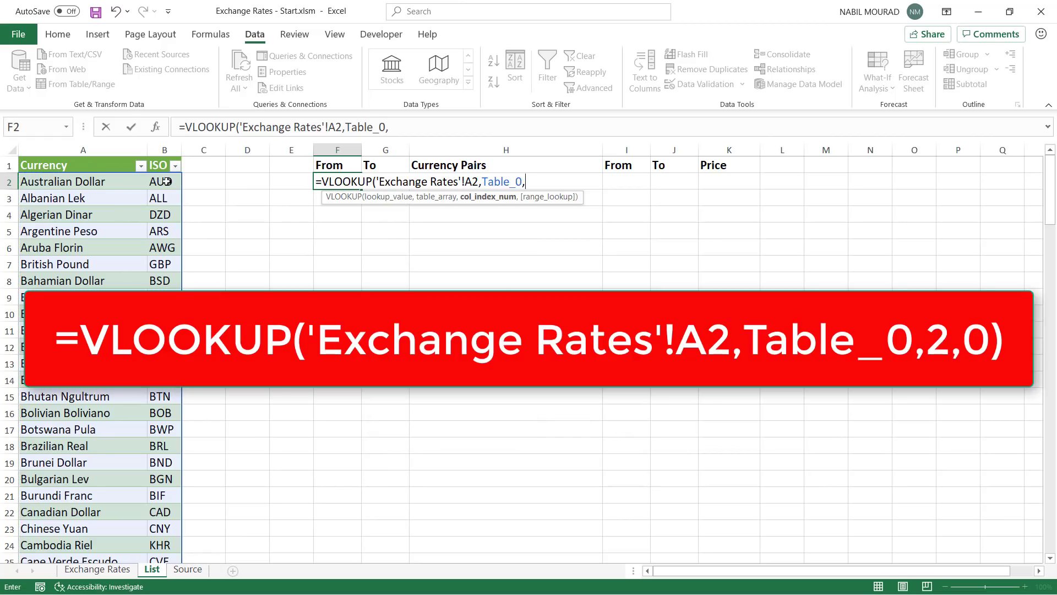
text(2,)
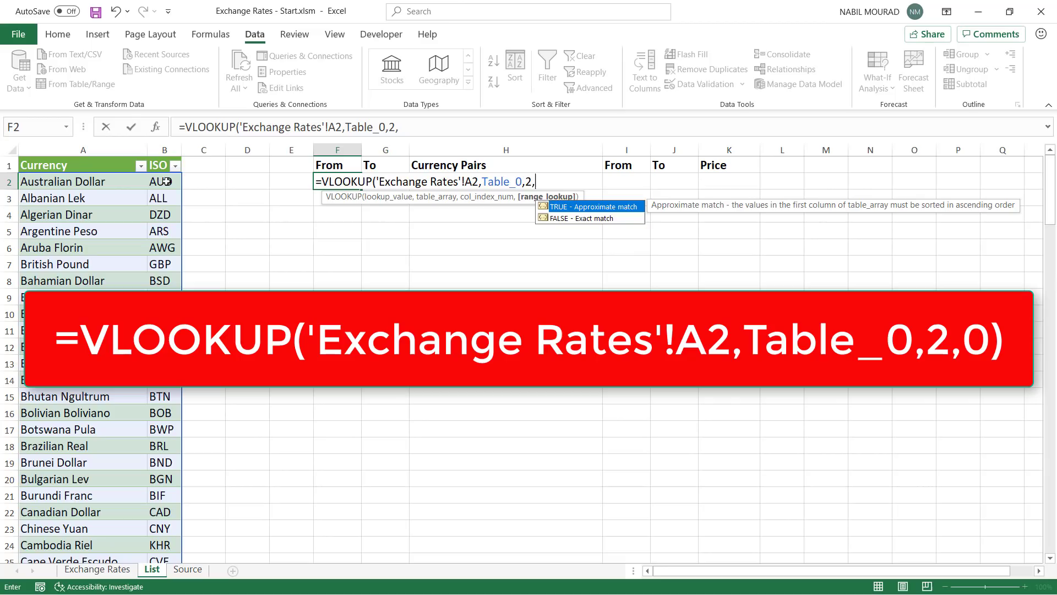
text(0))
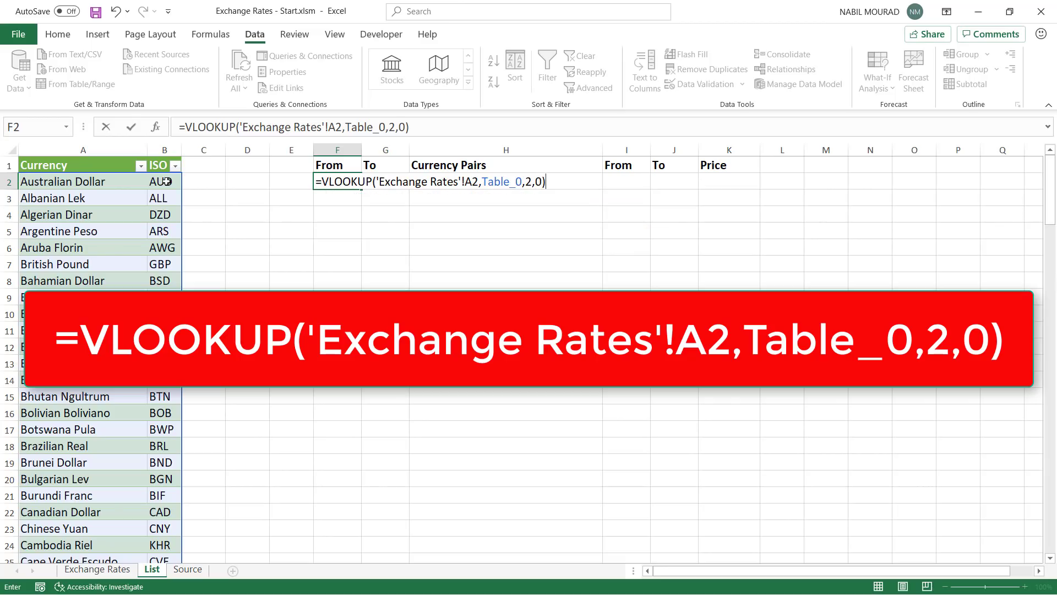
key(ctrl+Return)
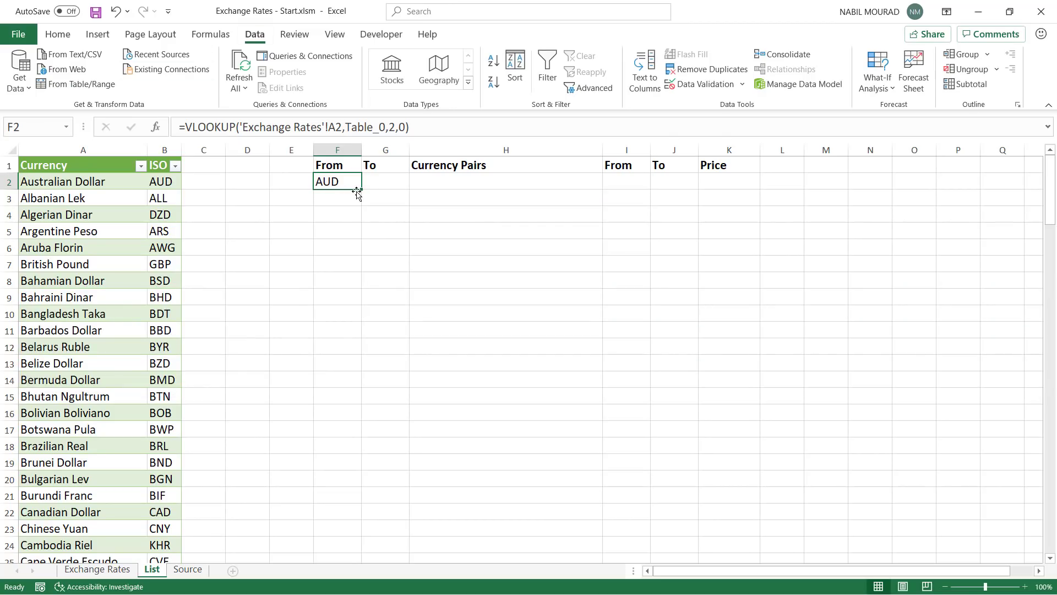
drag(362, 188, 405, 186)
click(382, 182)
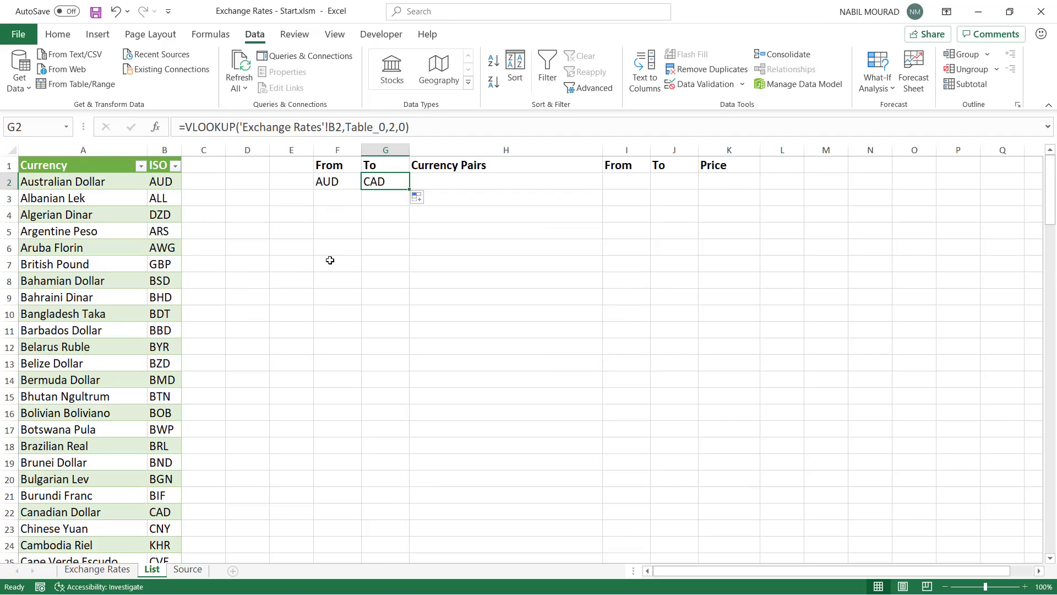
- Enter the formula =F2&G2 under Currency Pairs in H2 and try converting the cell to the Stocks data type
click(449, 181)
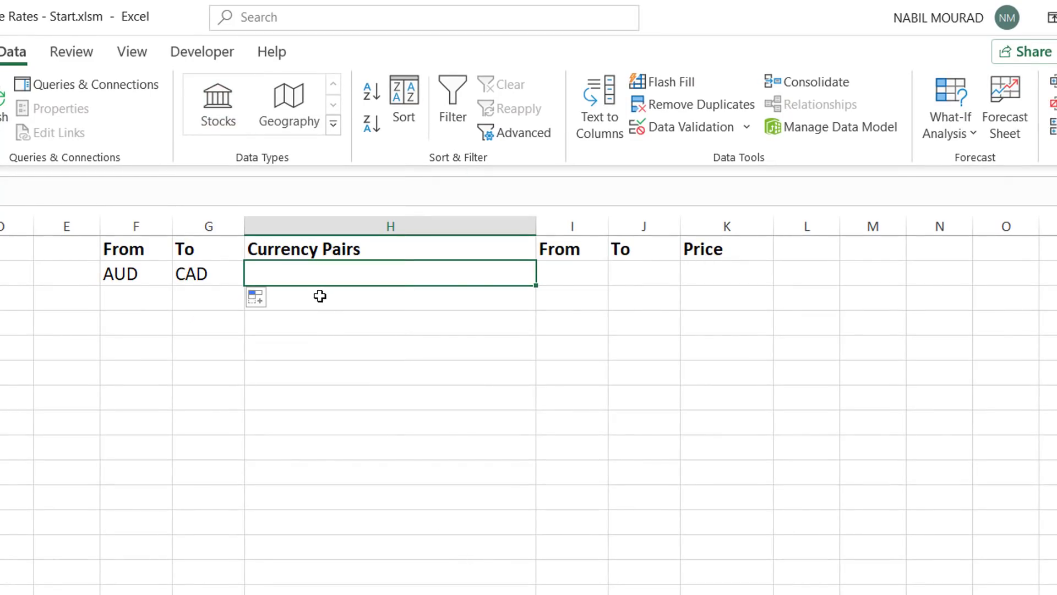
text(=)
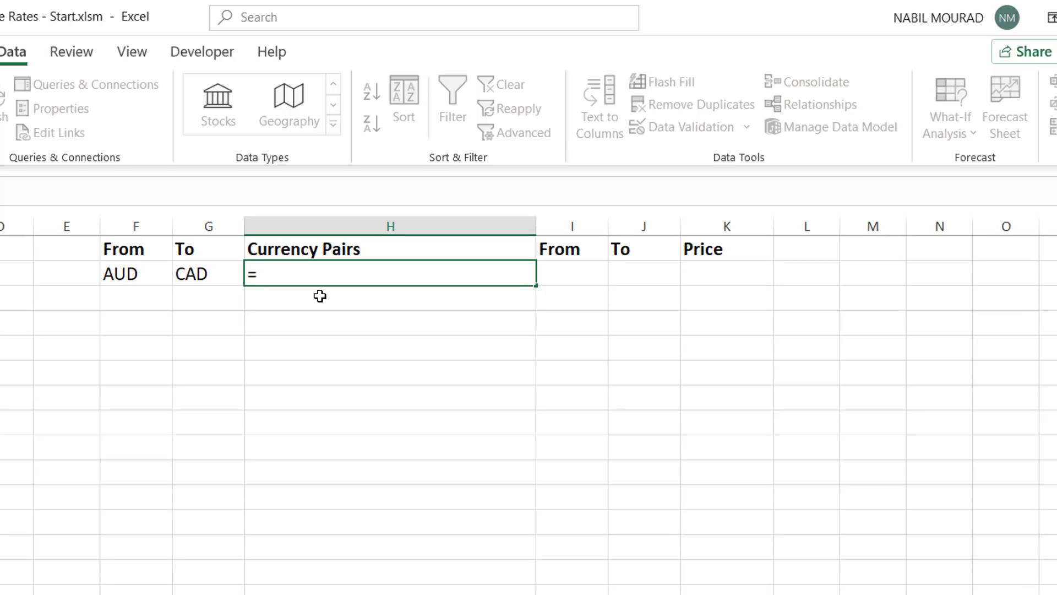
key(Left)
key(Left)
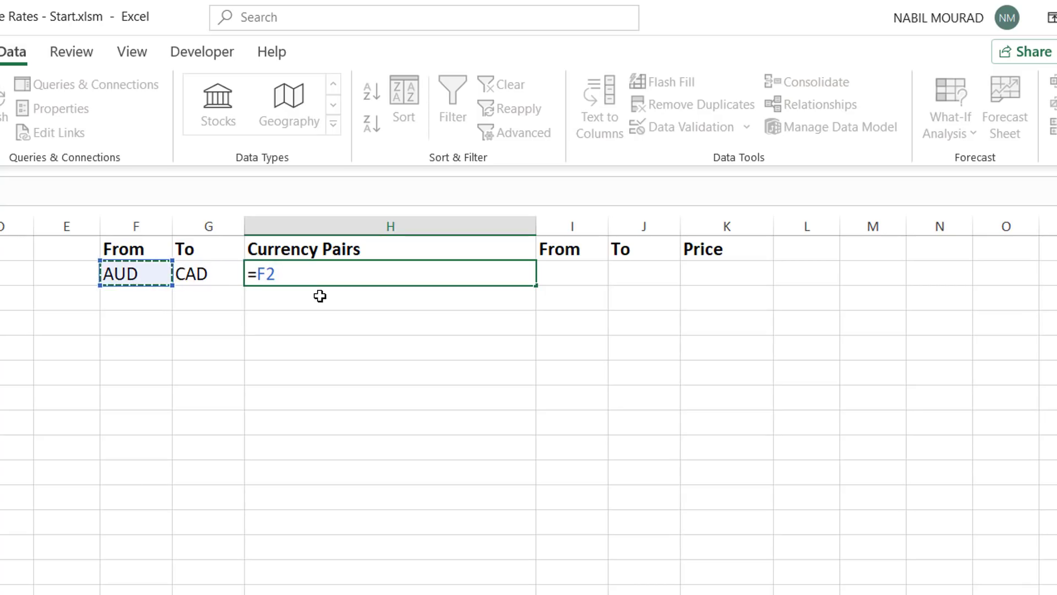
text(&)
key(Left)
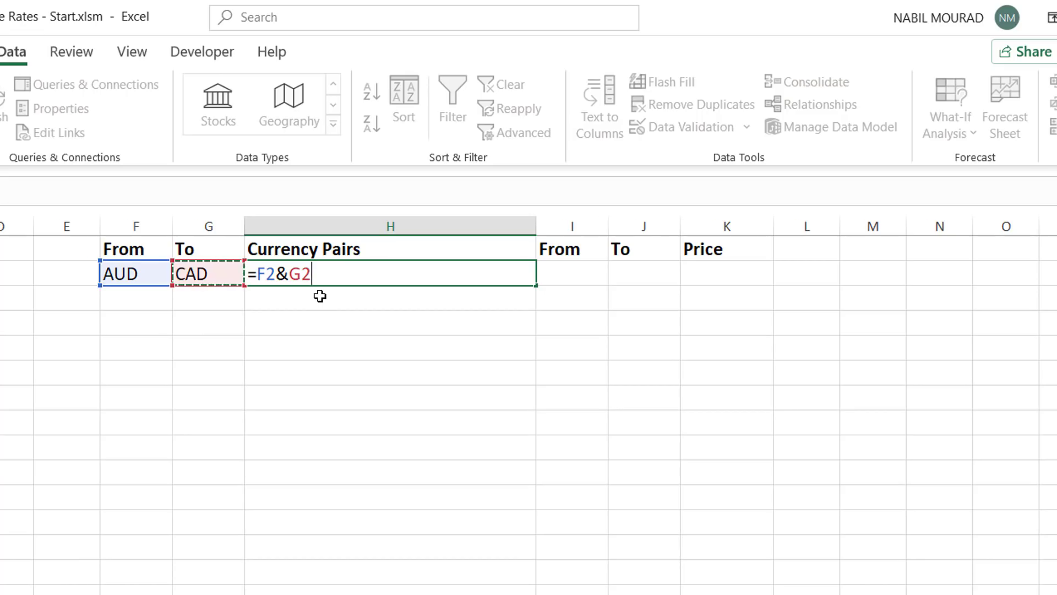
key(ctrl+Return)
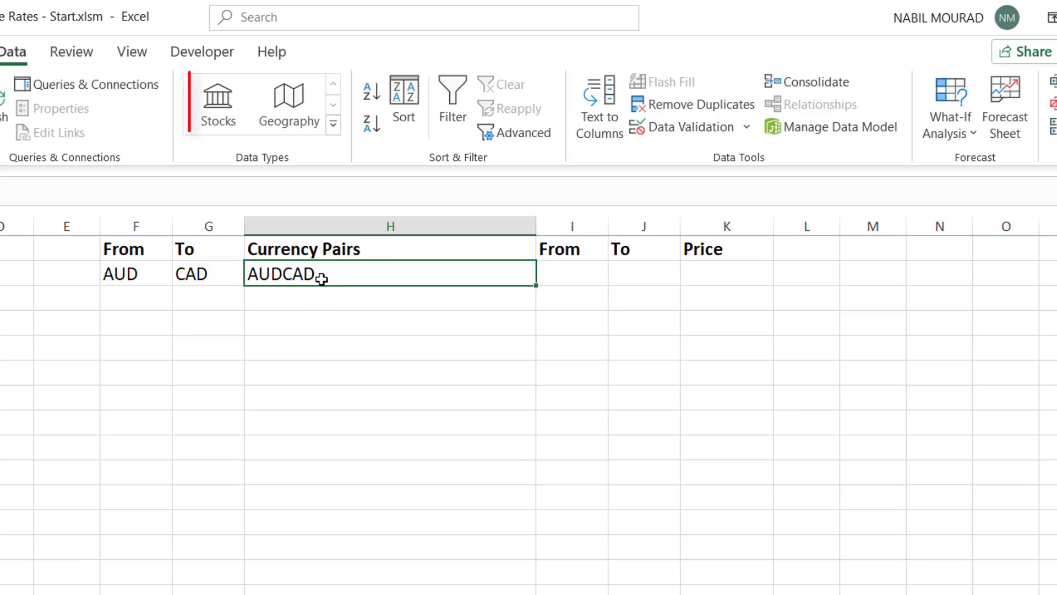
click(219, 107)
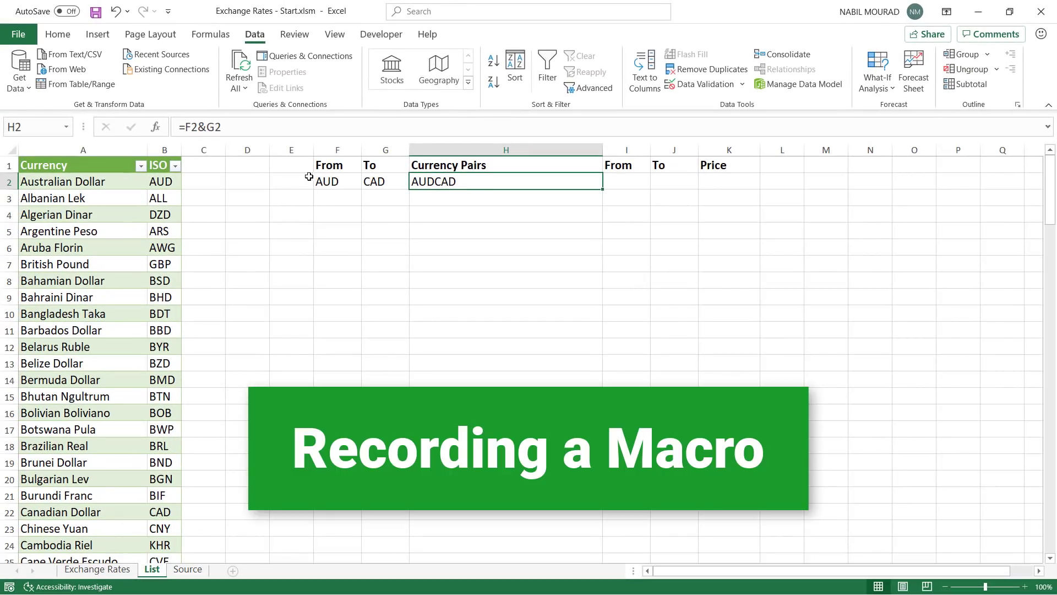
- Clear the currency pair formula from cell H2 on the List sheet
click(91, 571)
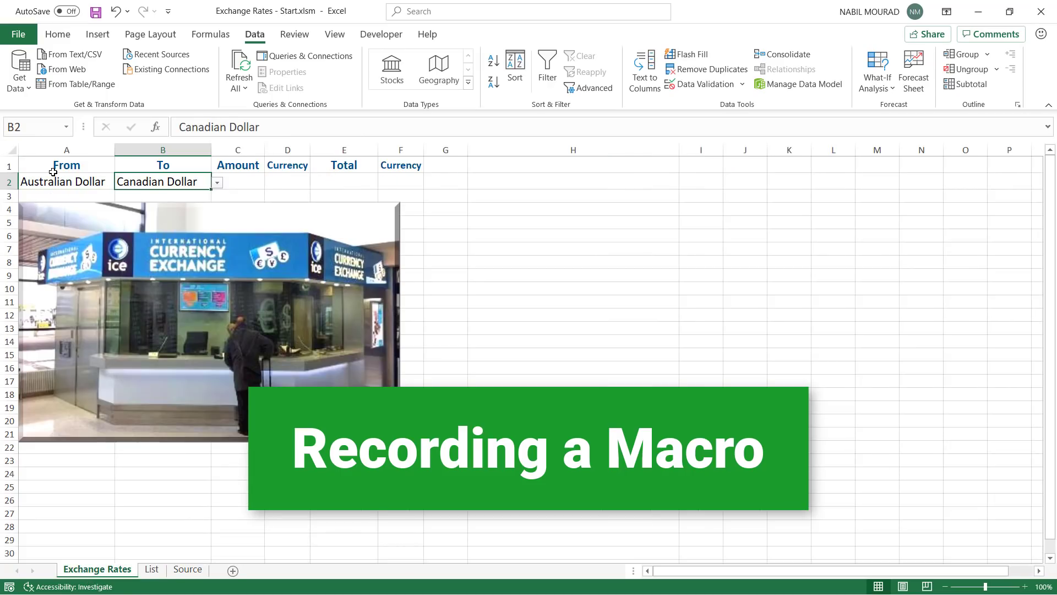
click(151, 571)
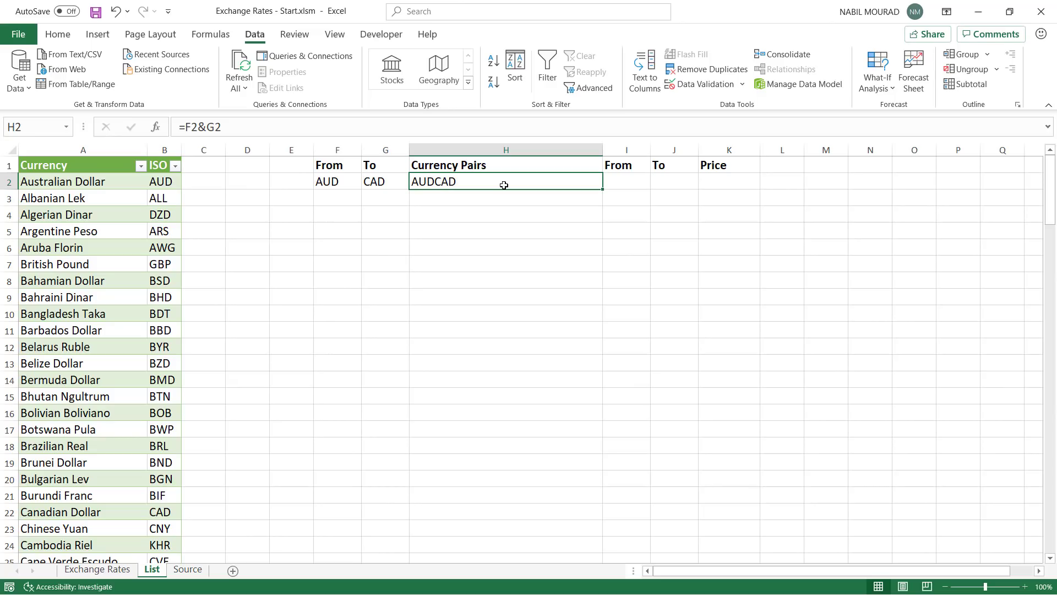
key(Delete)
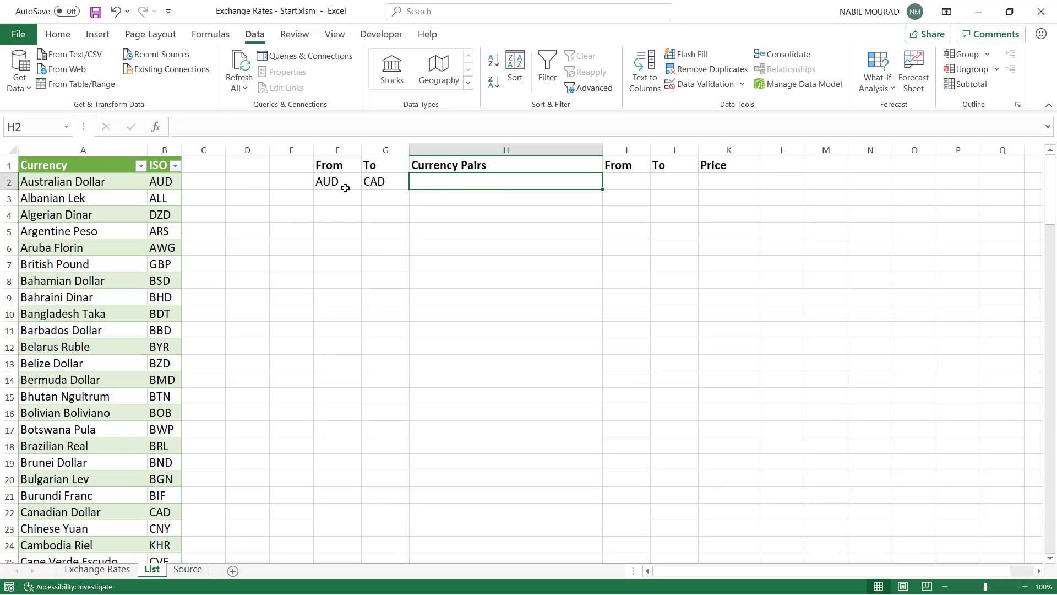
click(372, 180)
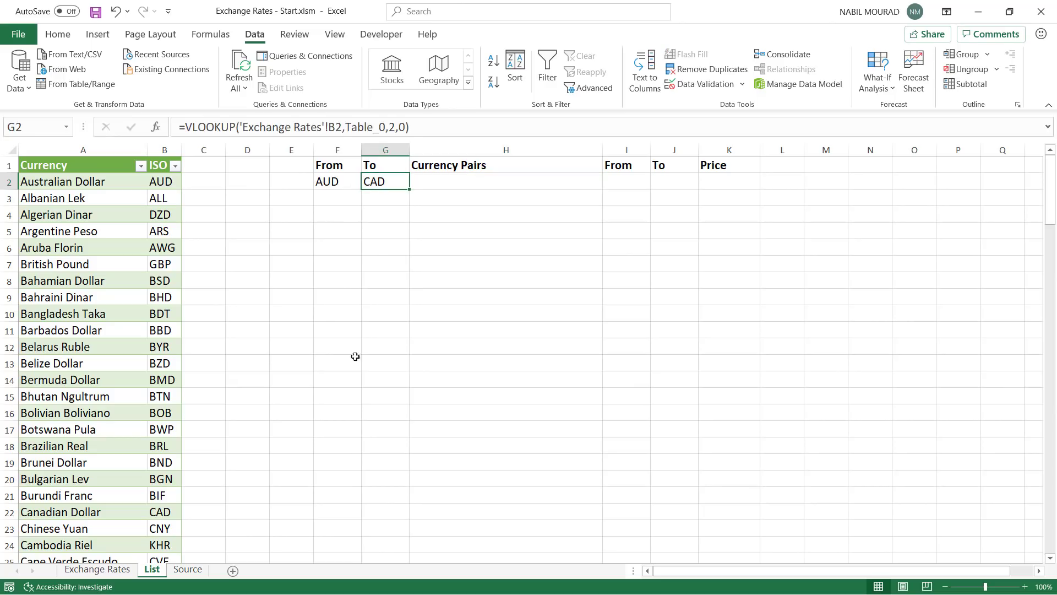
- Go to the Exchange Rates sheet and select cell E2 under Total
click(83, 570)
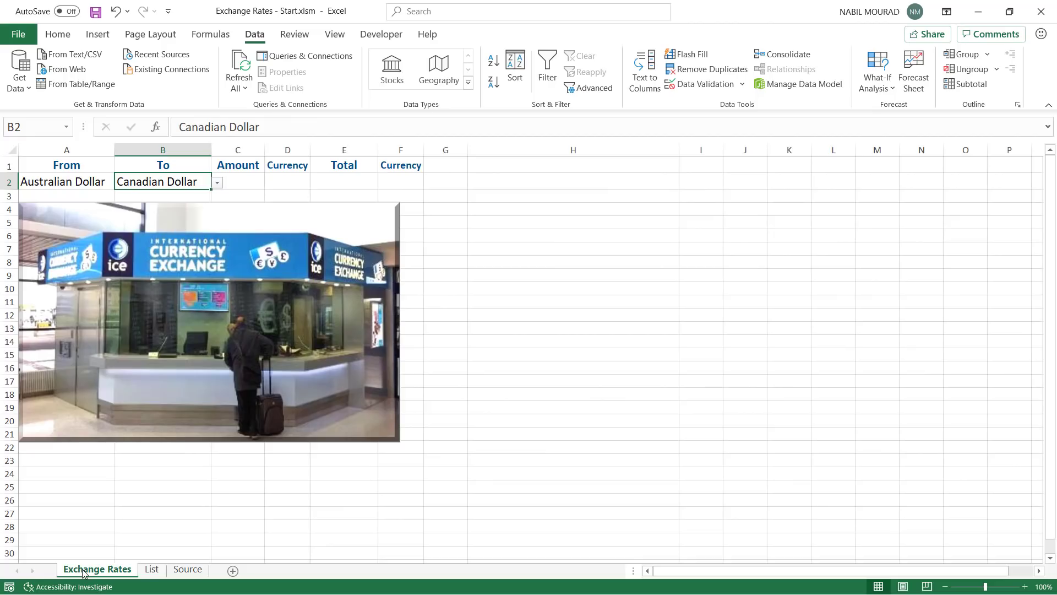
click(288, 169)
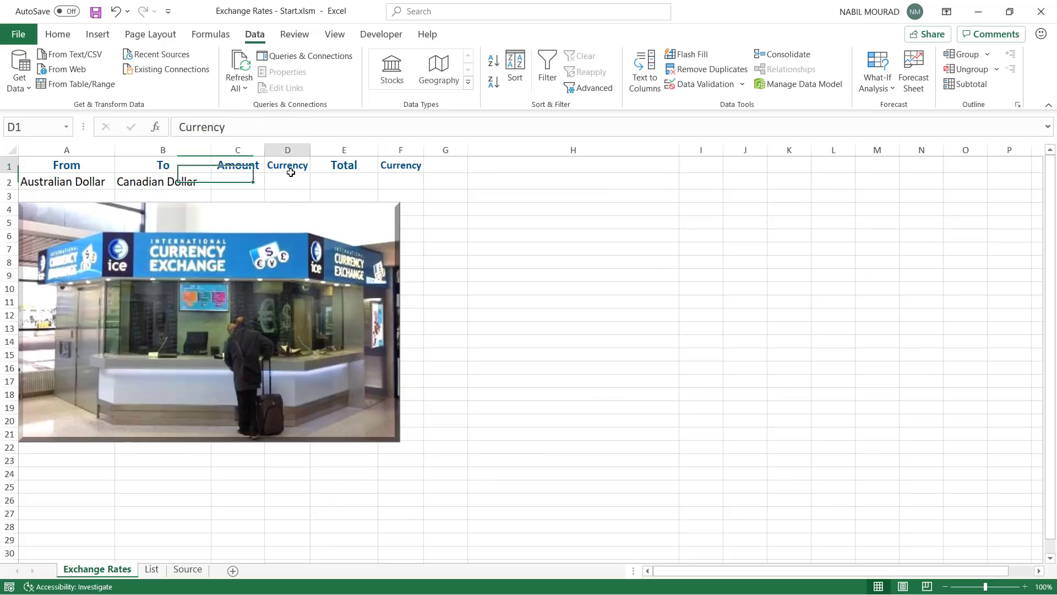
click(327, 181)
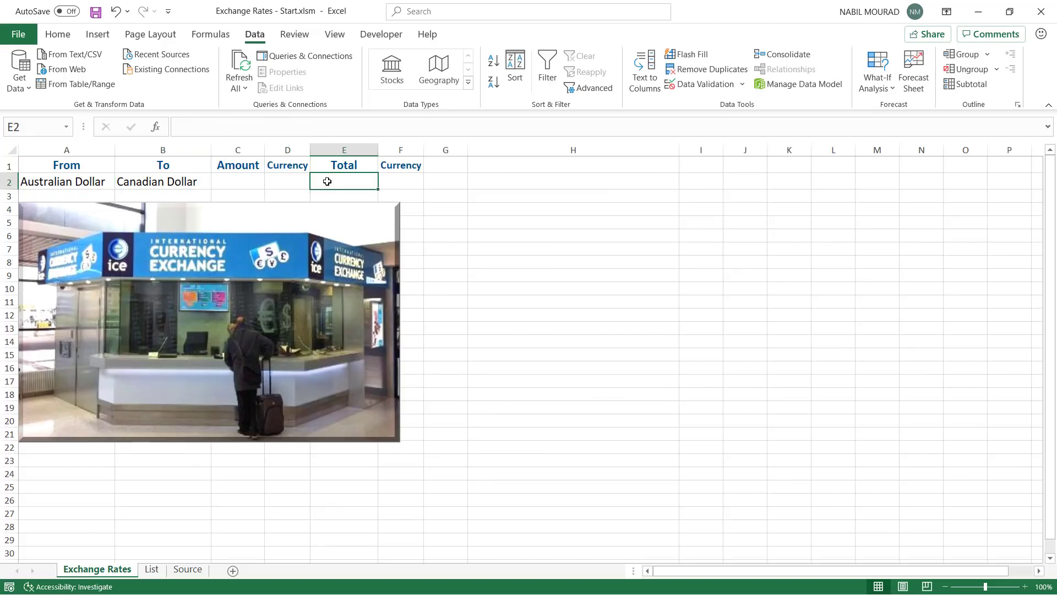
- Check in the ribbon customization options whether Developer is enabled among the main tabs
click(380, 36)
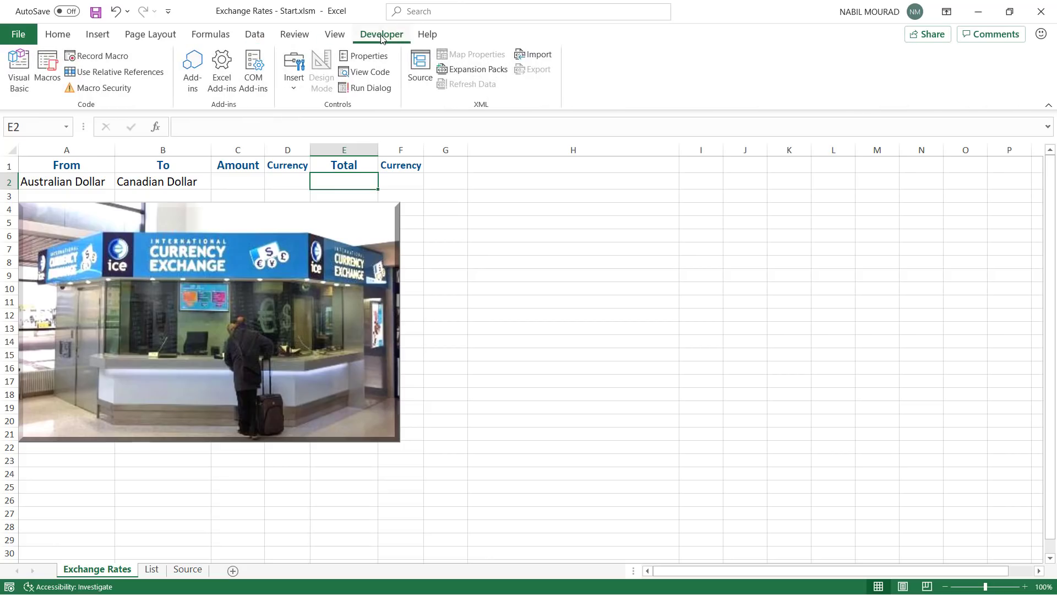
right_click(381, 38)
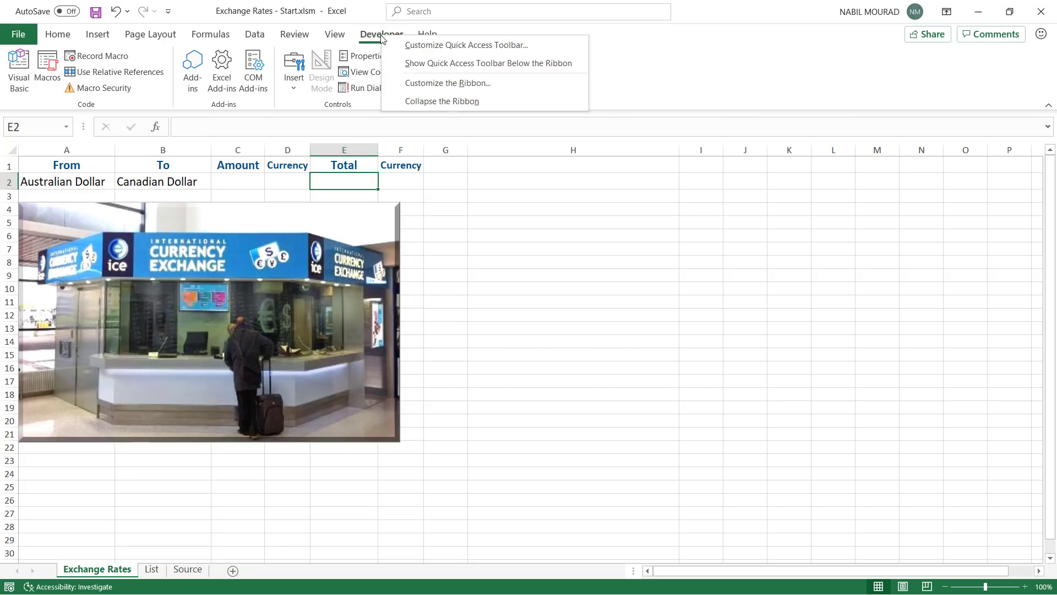
click(448, 83)
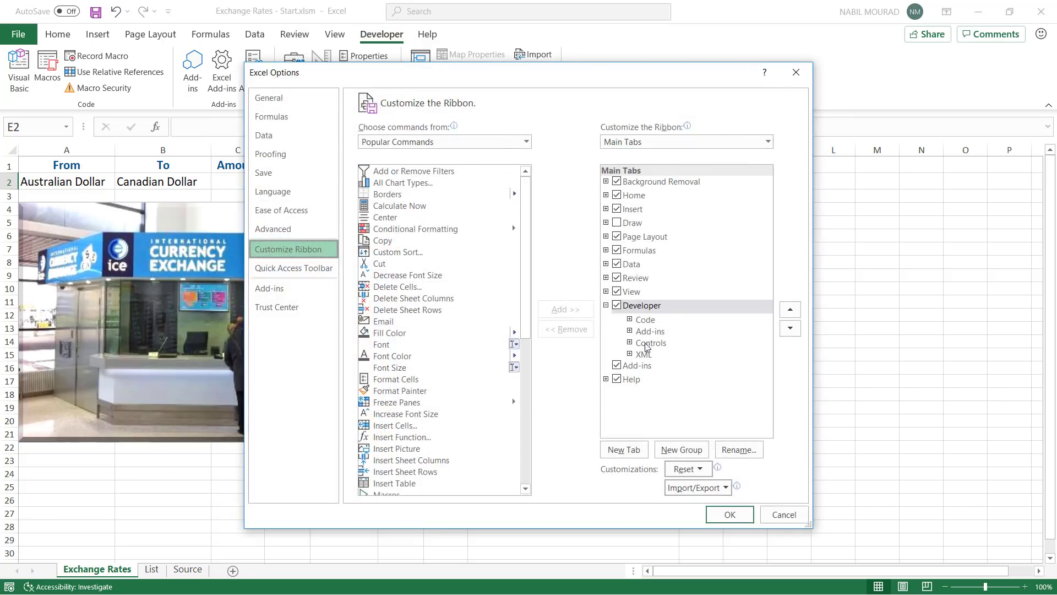
click(726, 516)
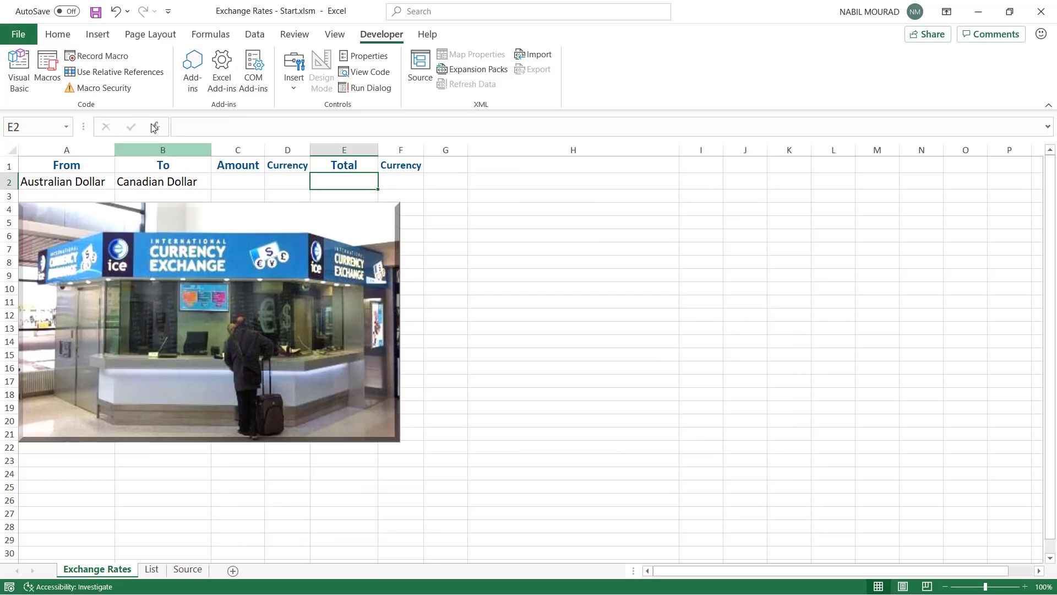
- Start recording a macro named Convert, stored in This Workbook
click(88, 72)
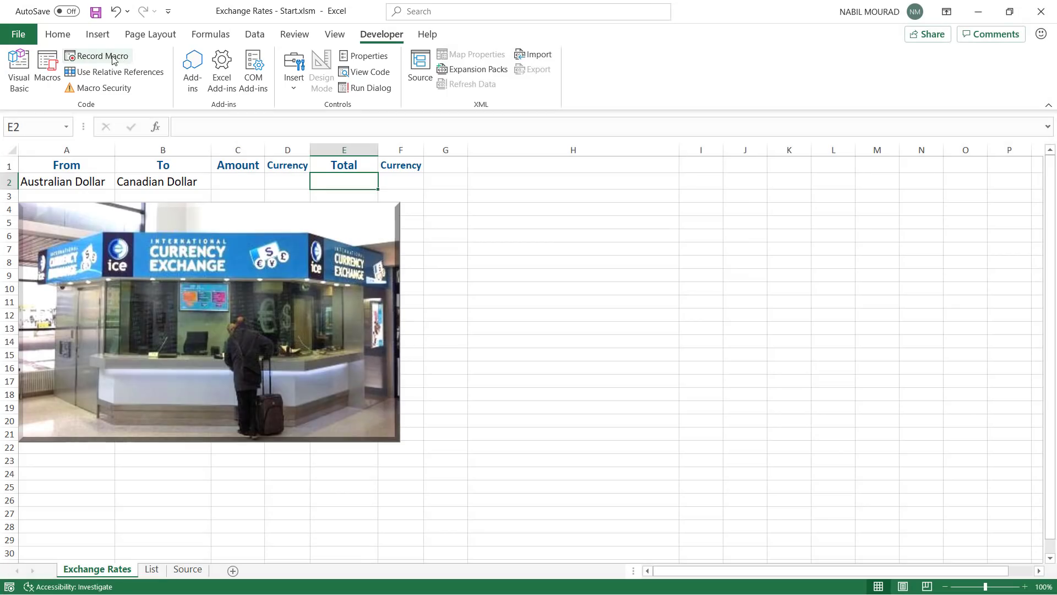
click(102, 56)
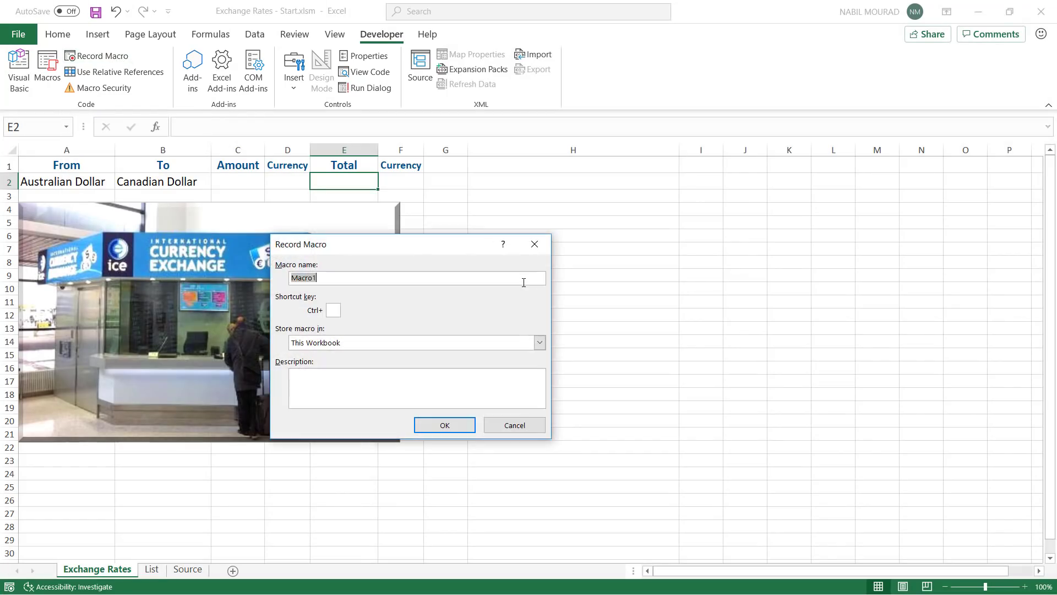
text(Convert)
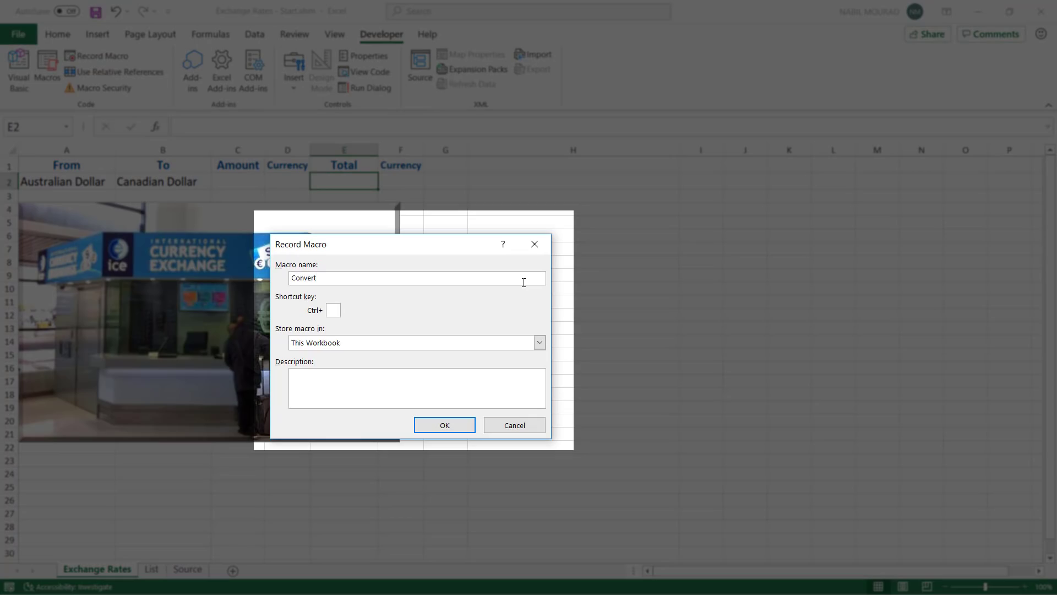
key(Return)
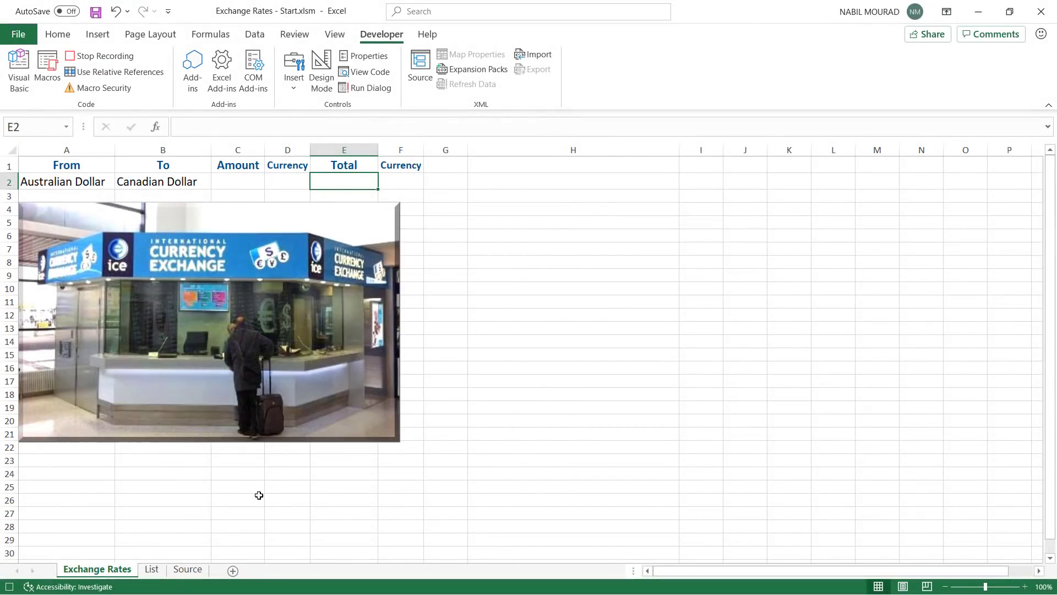
- Enter the formula =F2&G2 in cell H2 under Currency Pairs on the List sheet
click(152, 570)
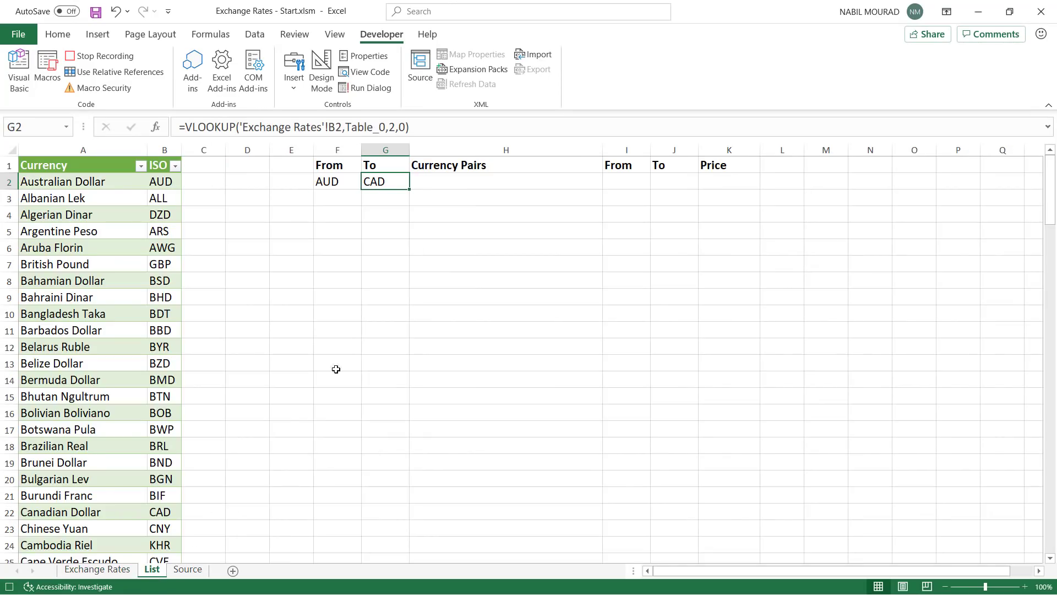
click(447, 180)
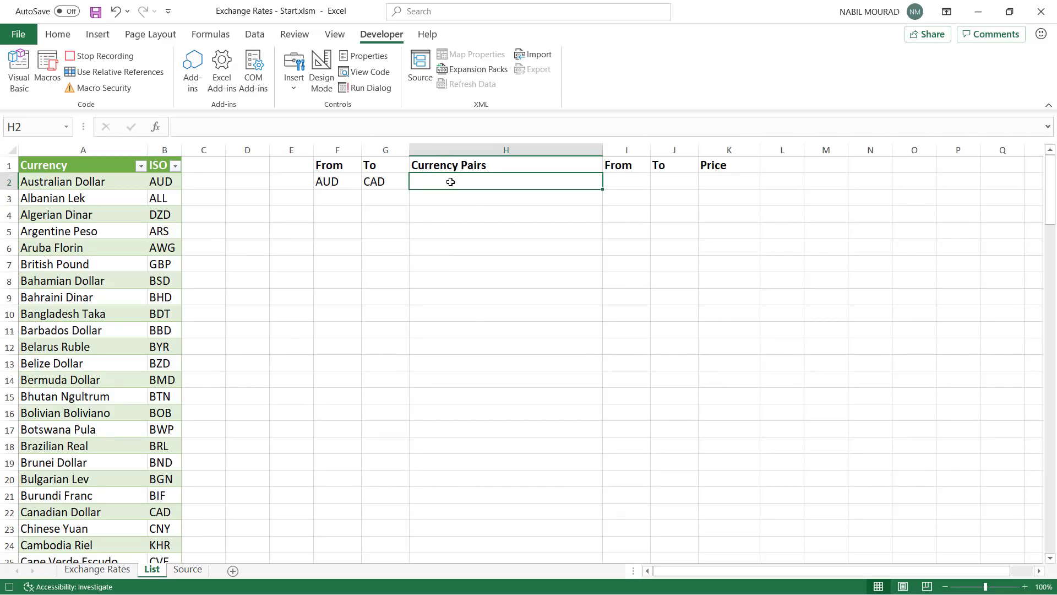
text(=)
key(Left)
key(Left)
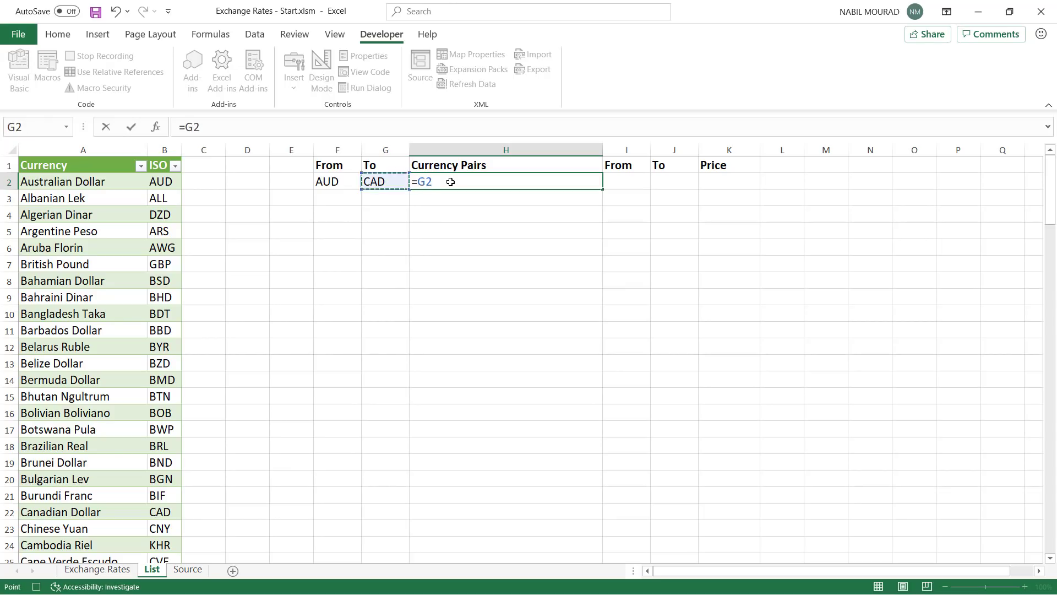
text(&)
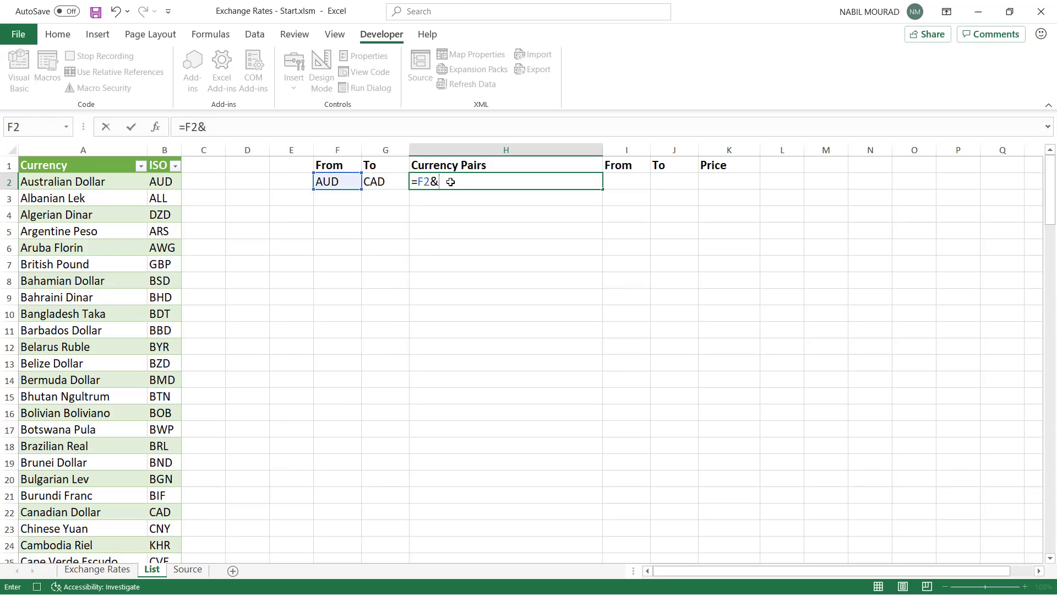
key(Left)
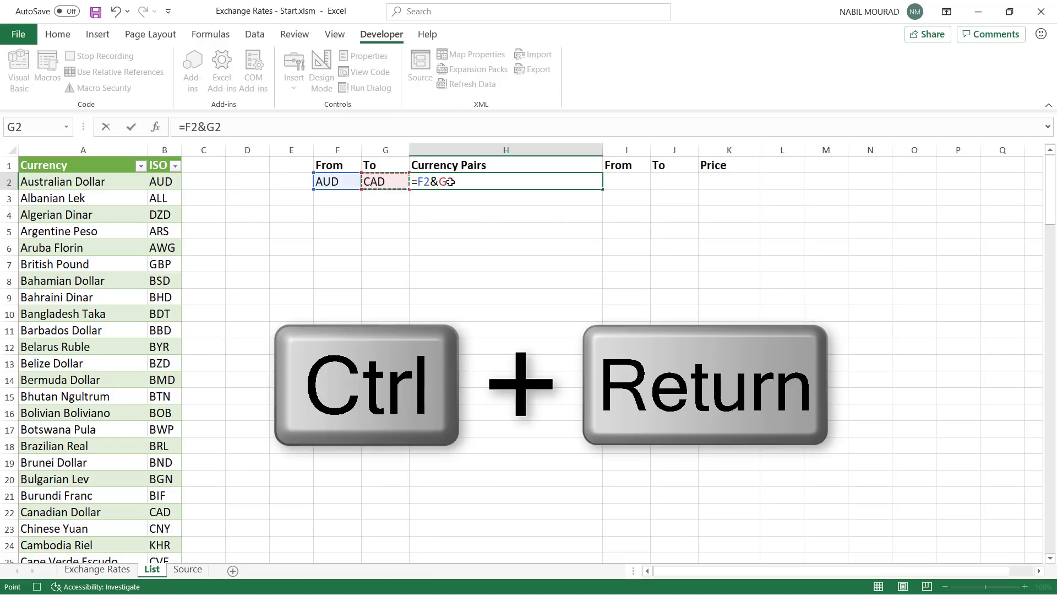
key(ctrl+Return)
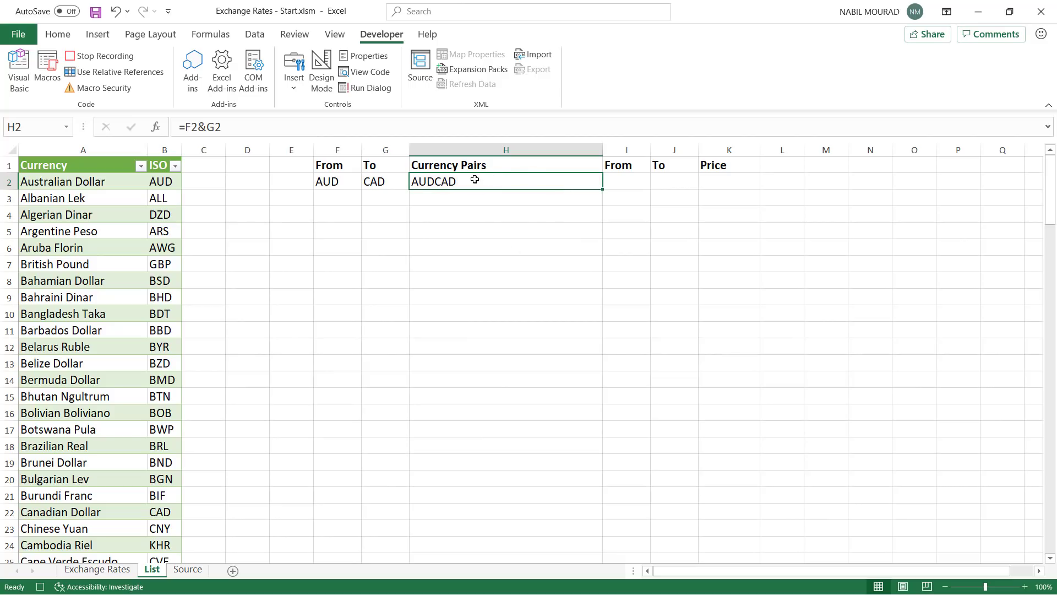
- Replace the formula in H2 with its pasted value and convert the cell to the Stocks data type
key(ctrl+c)
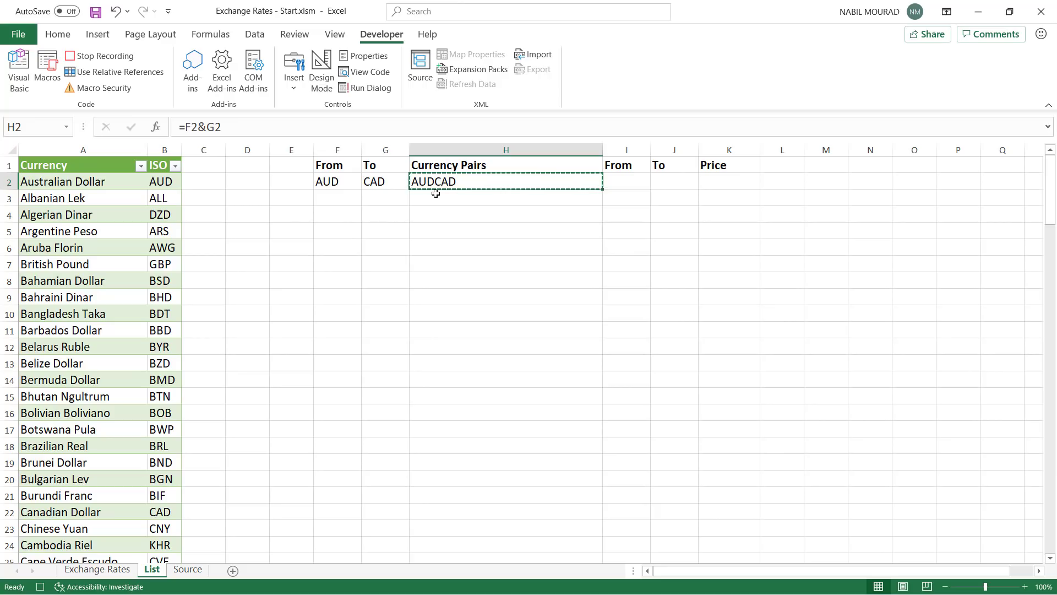
key(ctrl+v)
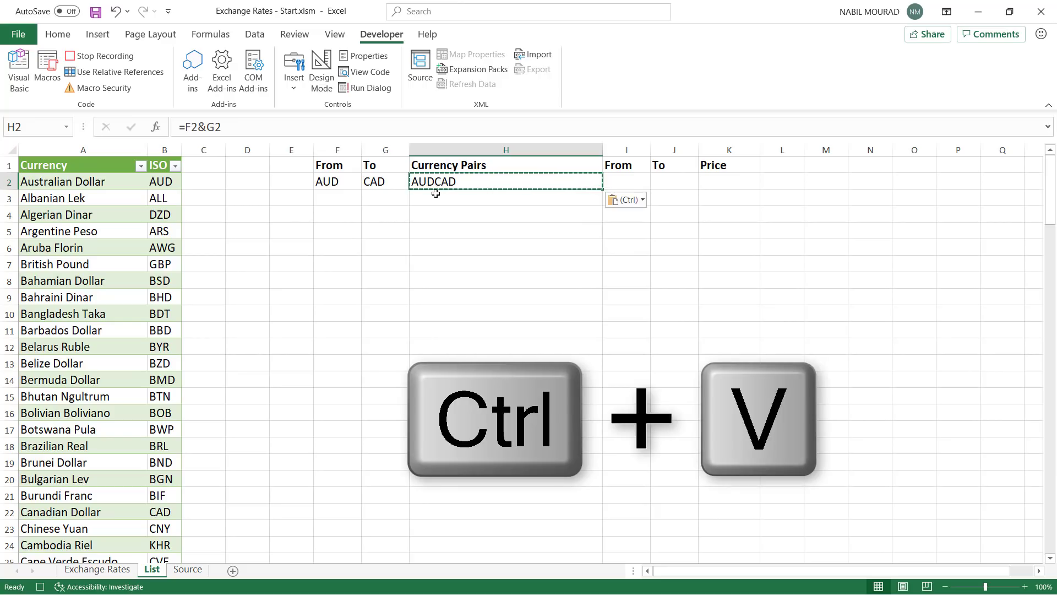
click(643, 200)
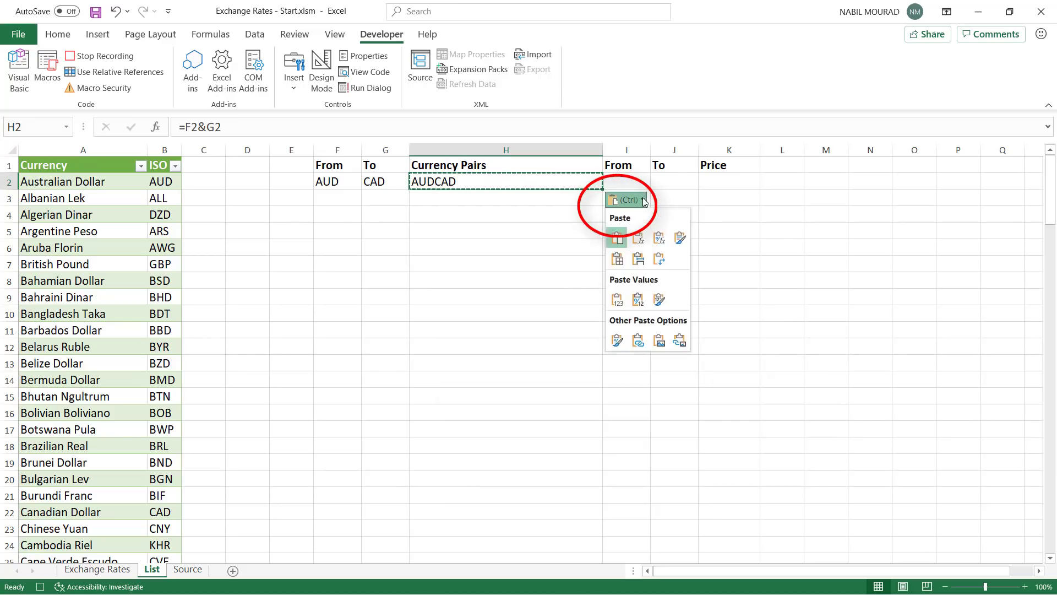
click(617, 300)
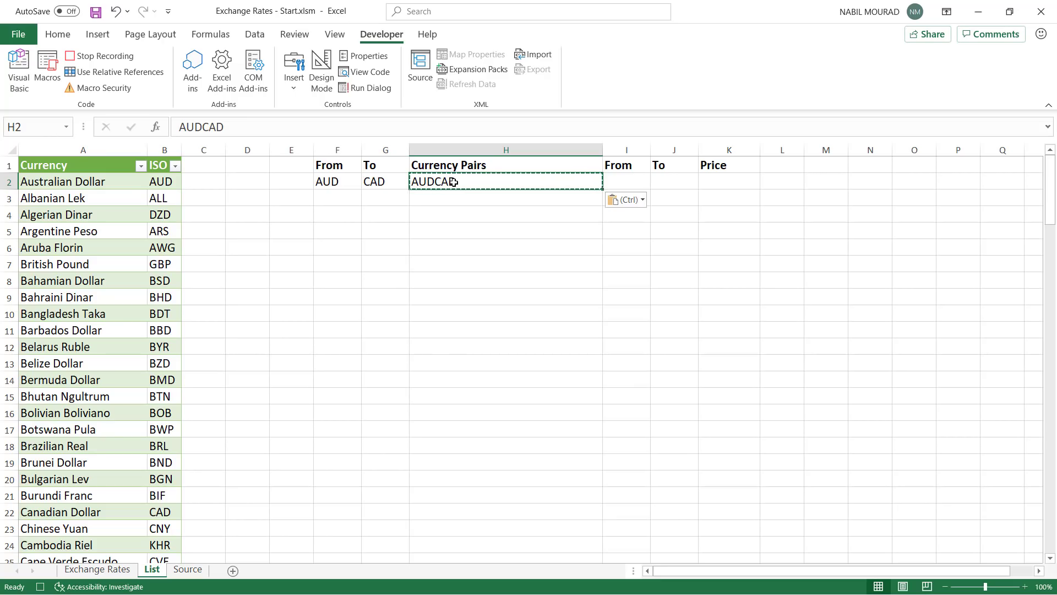
key(Escape)
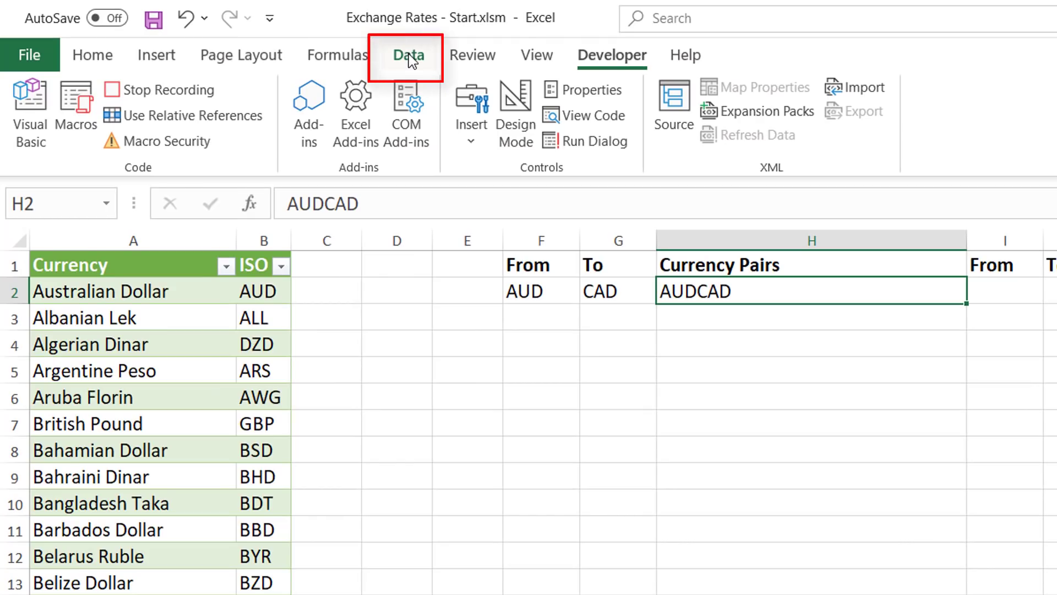
click(409, 54)
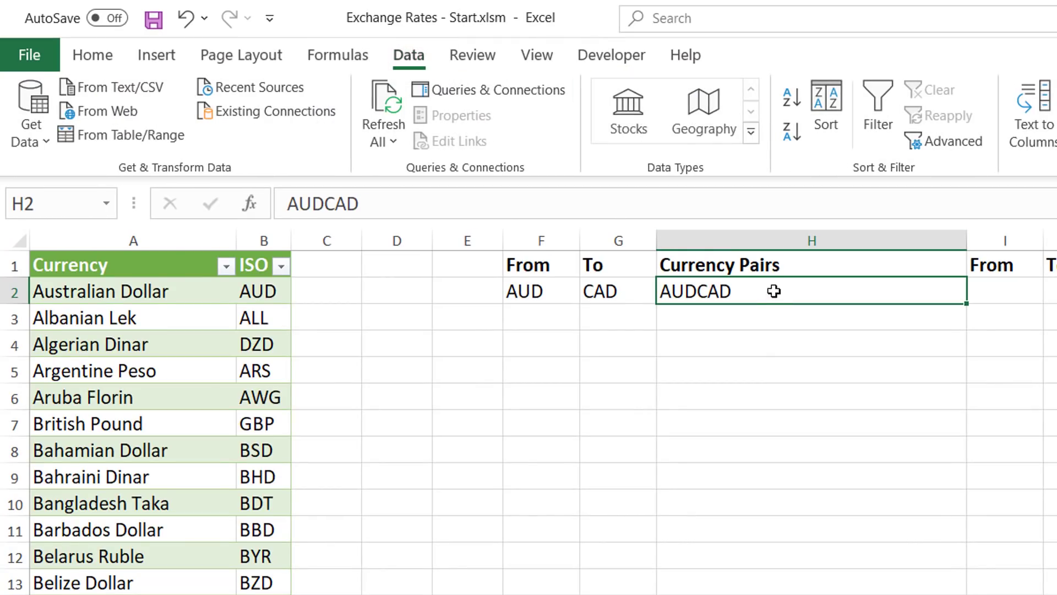
click(627, 96)
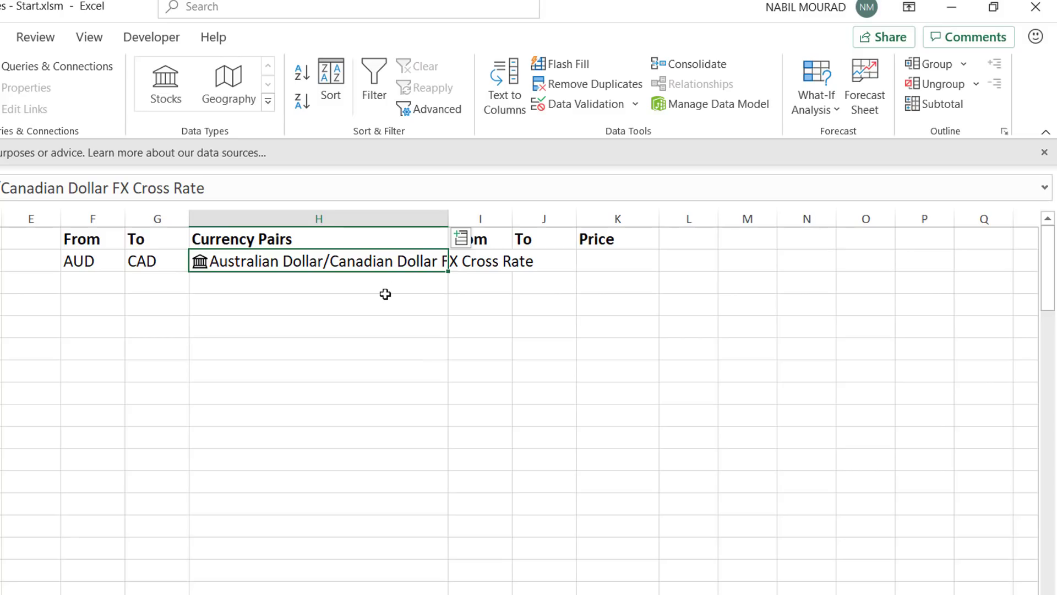
- Extract the From currency, Currency and Price fields from the currency pair in H2 into the adjacent cells I2, J2 and K2
click(462, 238)
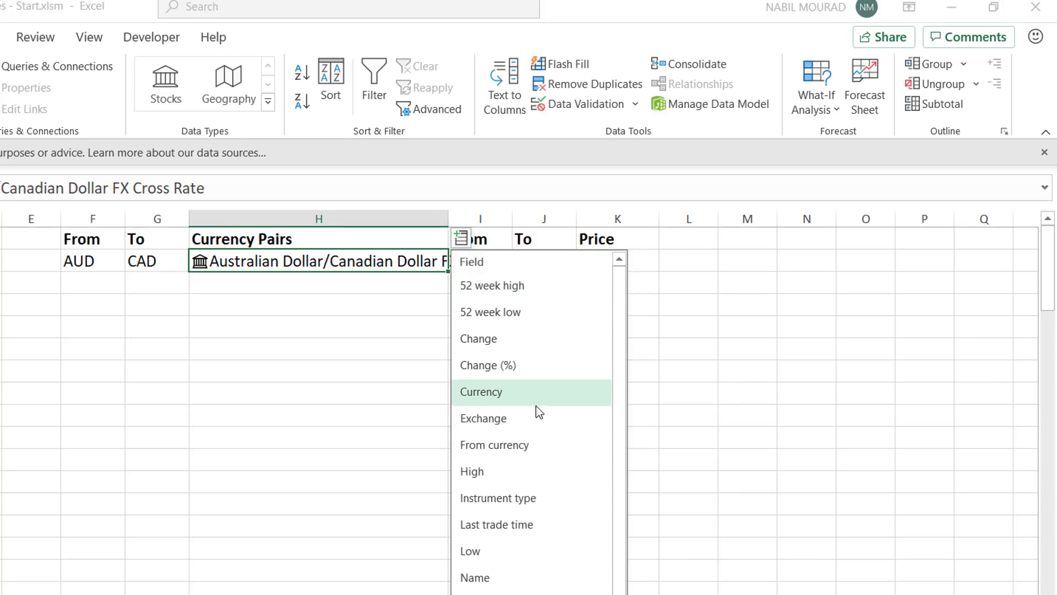
click(507, 445)
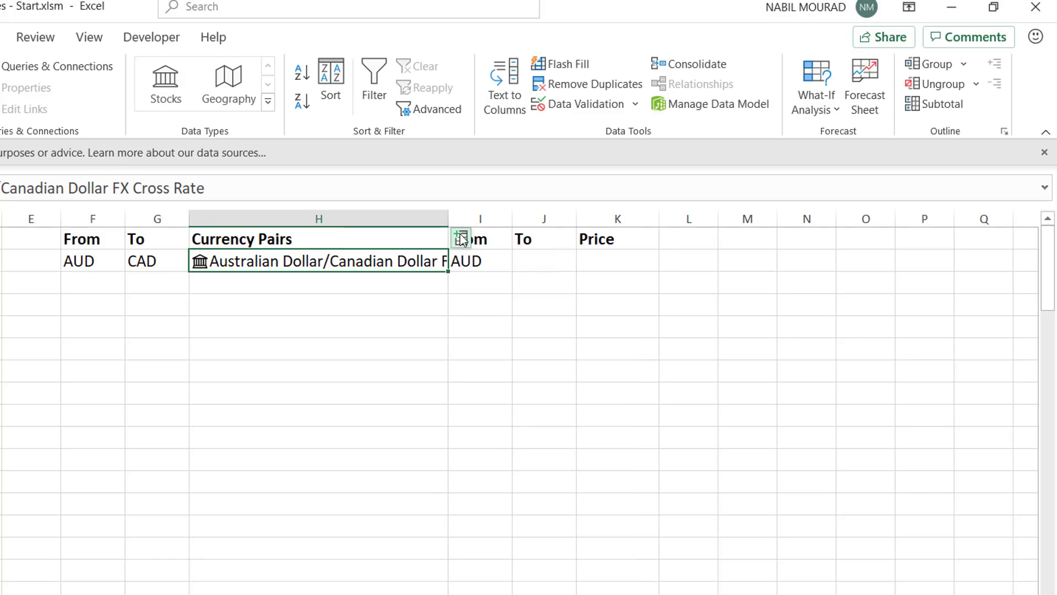
click(461, 238)
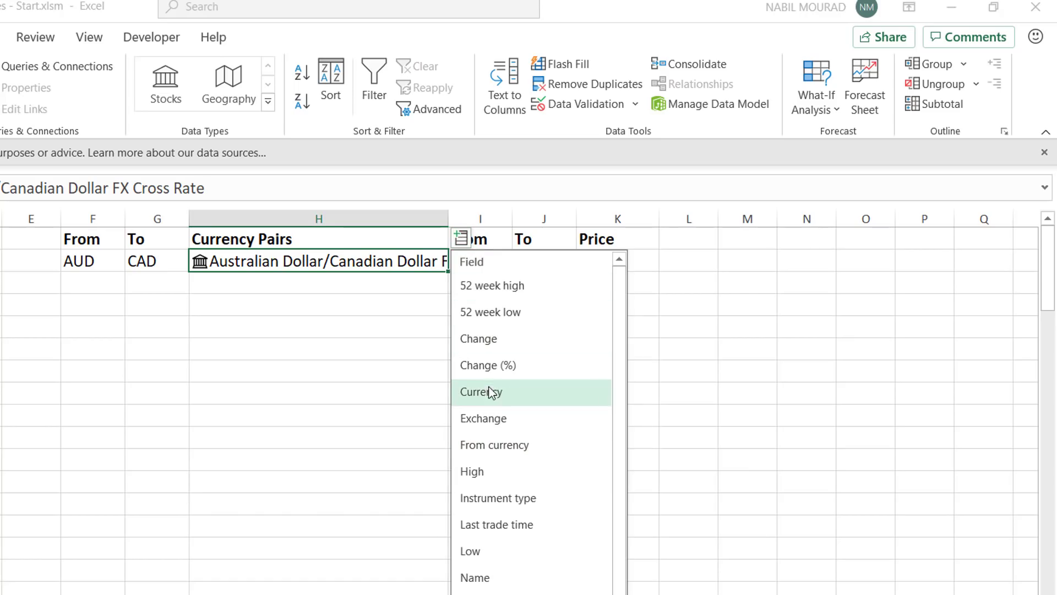
click(489, 394)
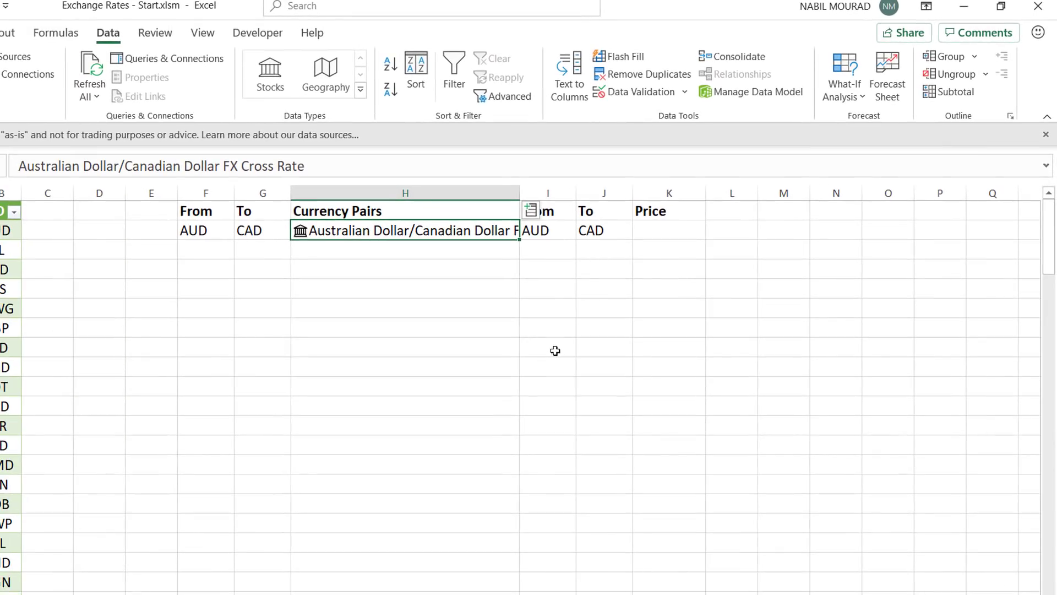
click(532, 212)
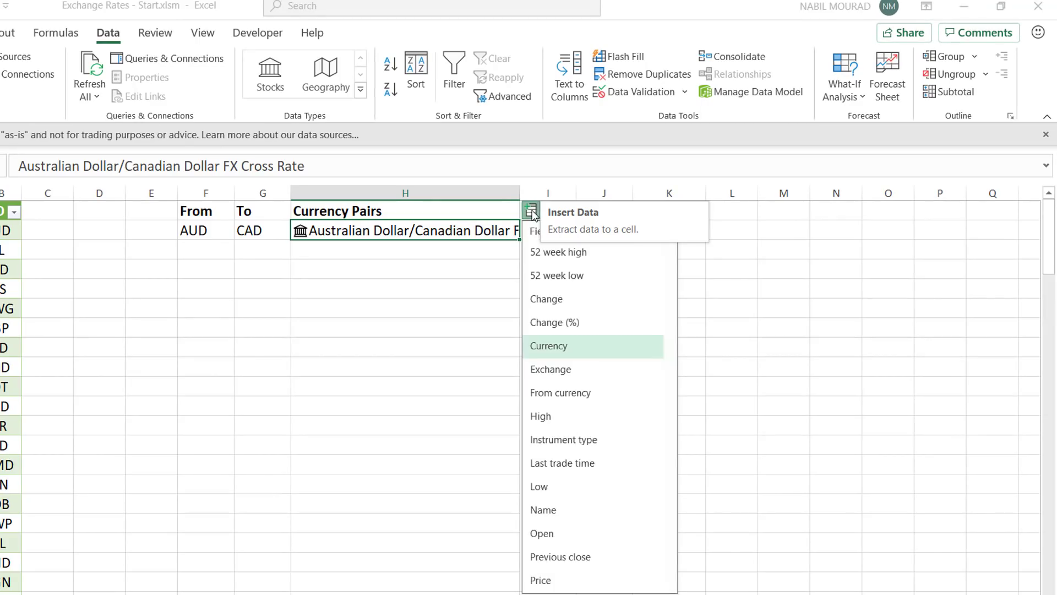
click(556, 584)
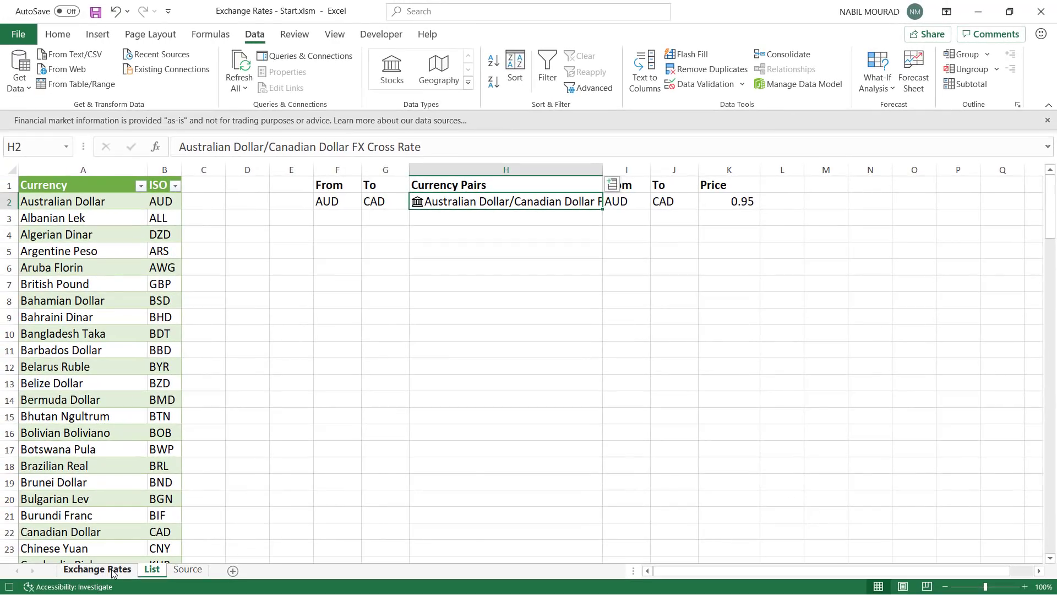
- Return to the Exchange Rates sheet and stop recording the Convert macro
click(113, 572)
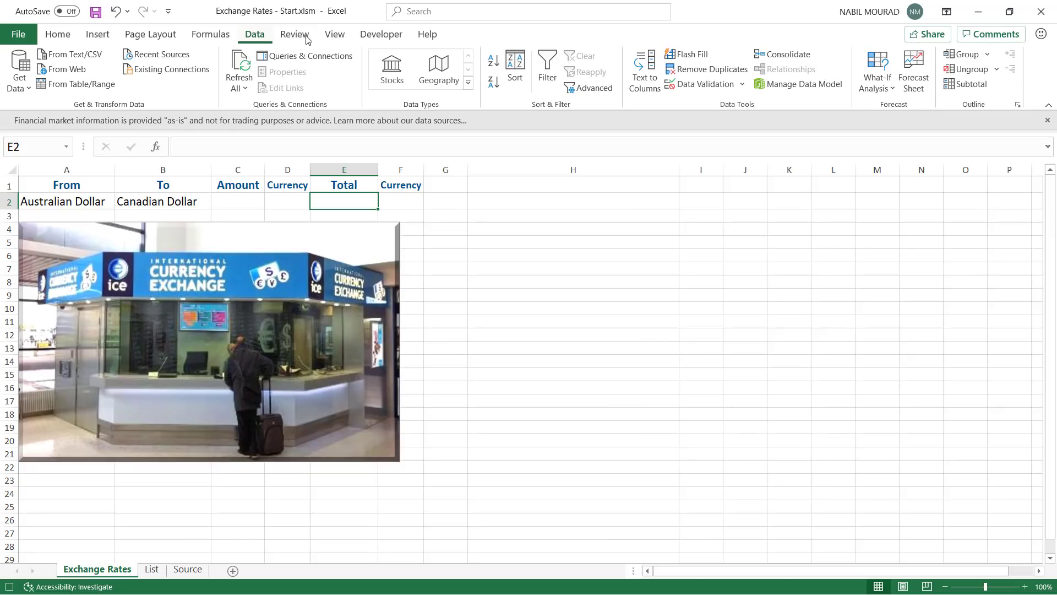
click(374, 36)
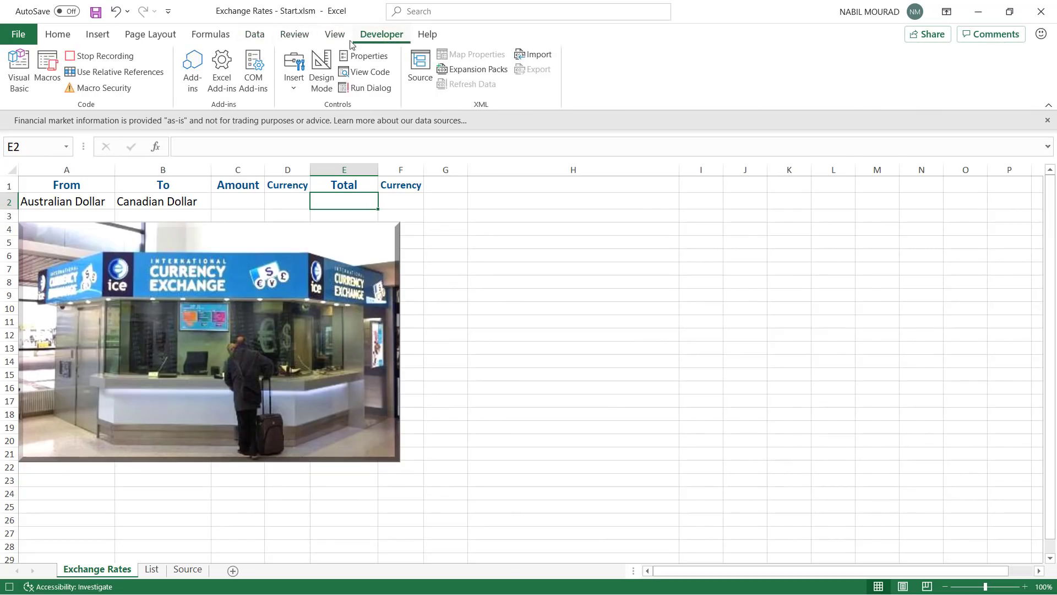
click(106, 58)
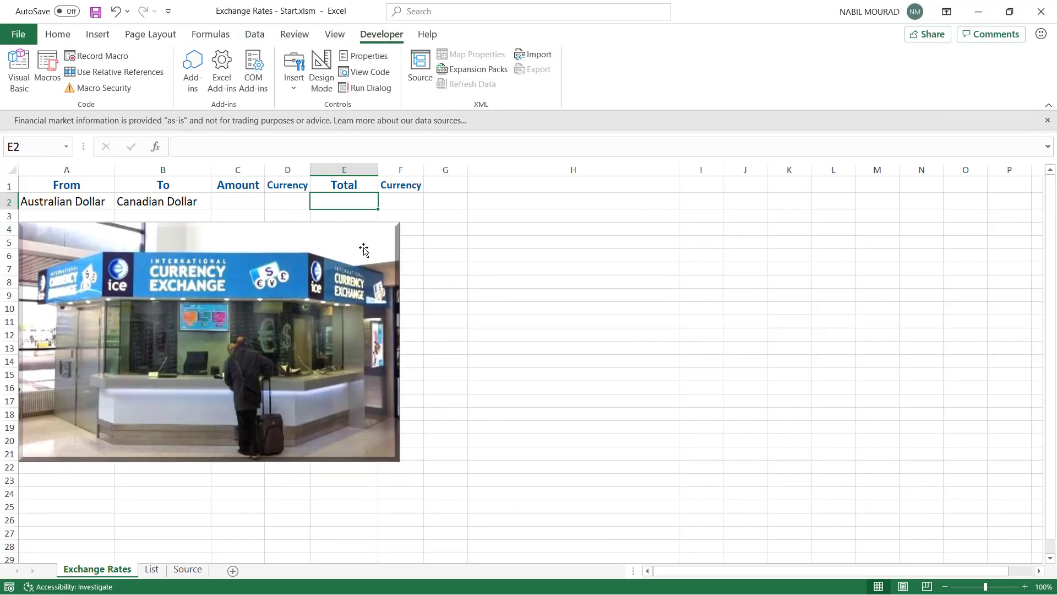
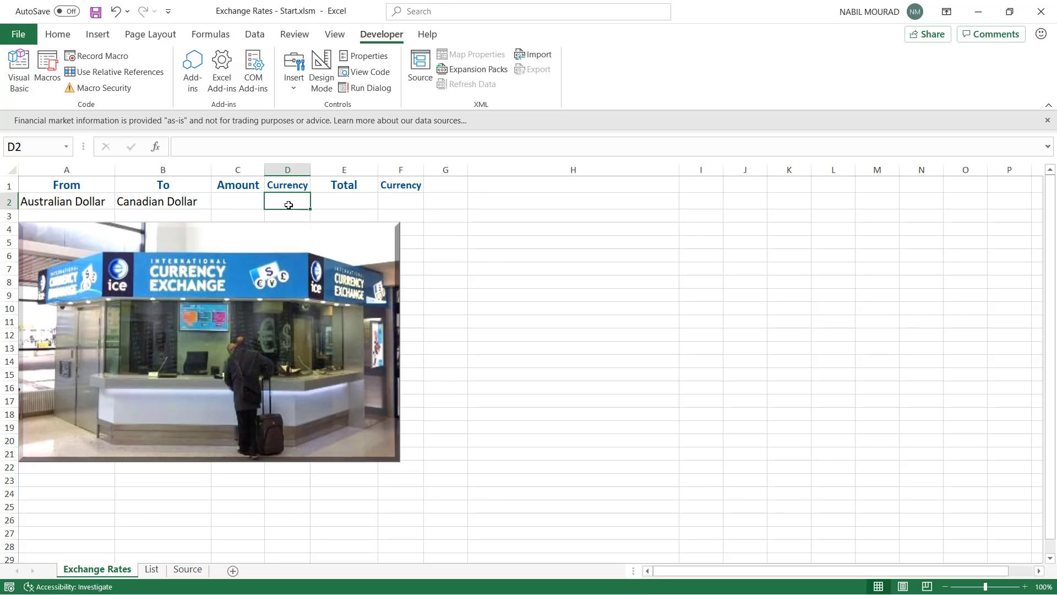
- Link the Currency cell D2 beside Amount to the source currency code with the formula =List!I2
text(=)
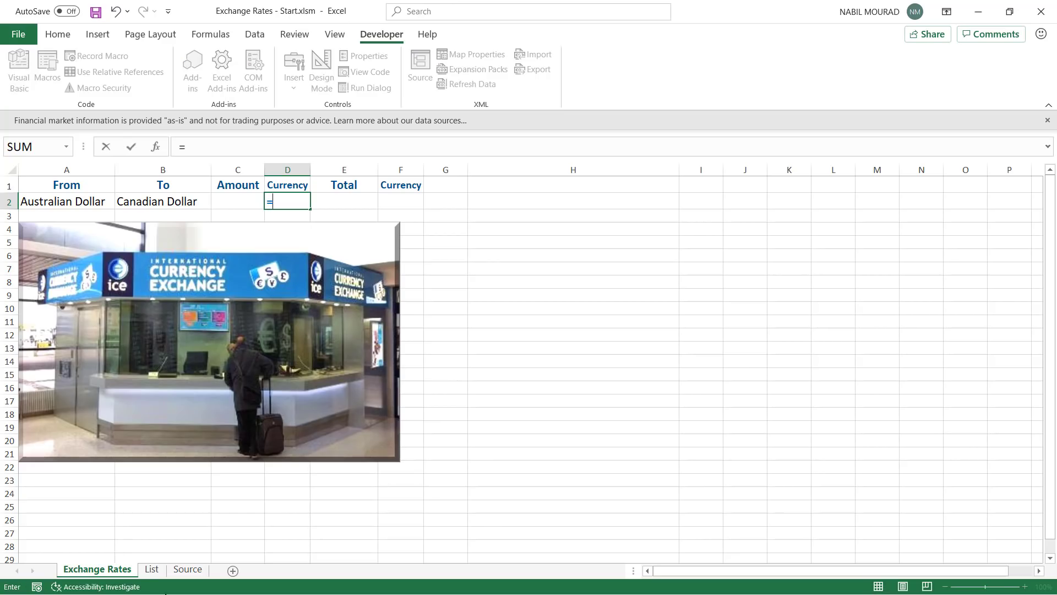
click(151, 569)
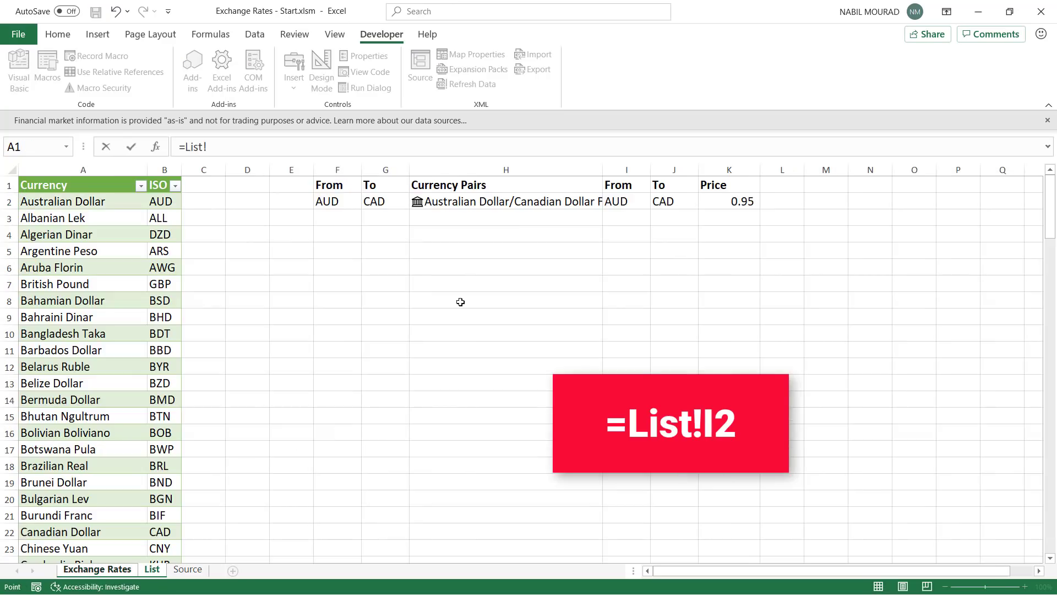
click(628, 201)
key(Return)
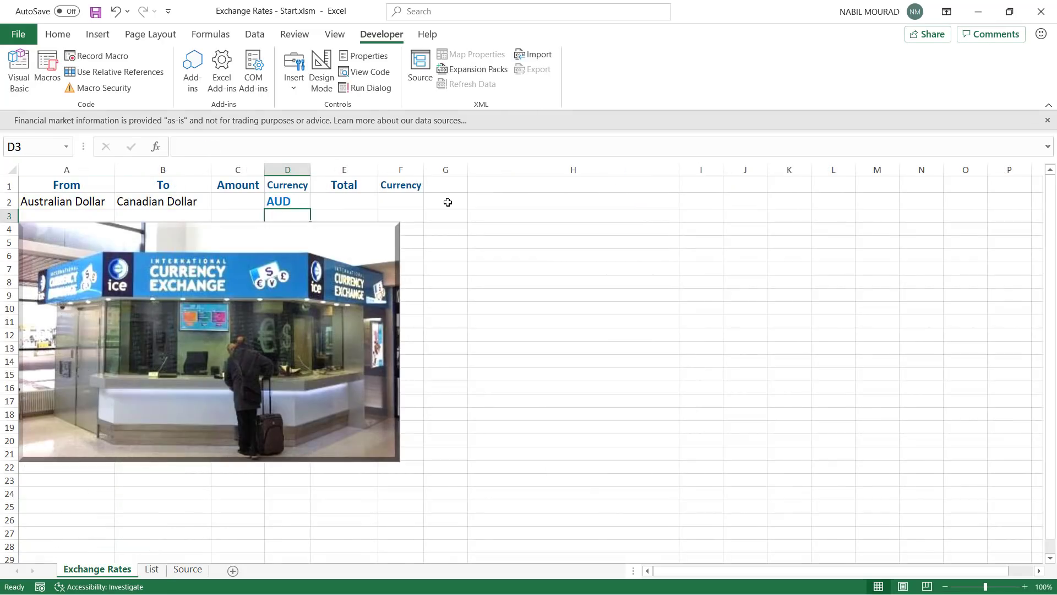
- Link the Currency cell F2 beside Total to the target currency code with the formula =List!J2
click(402, 202)
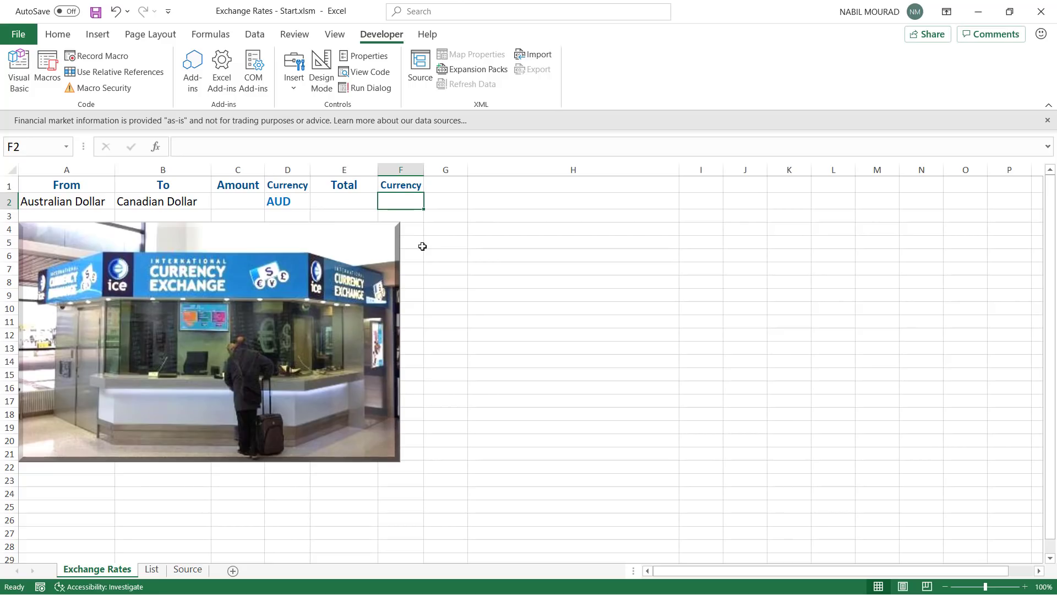
text(=)
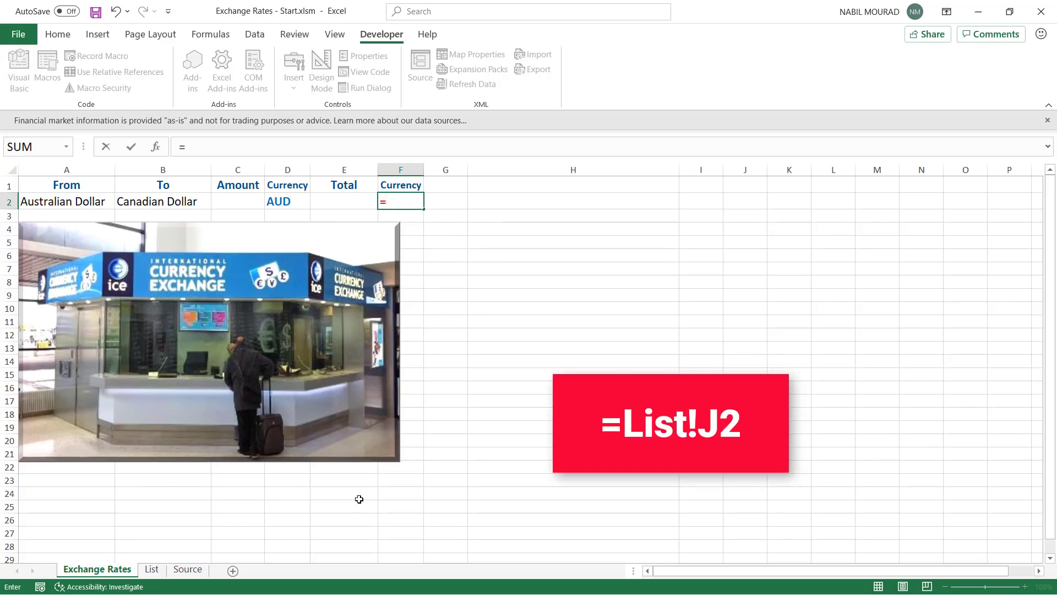
click(151, 569)
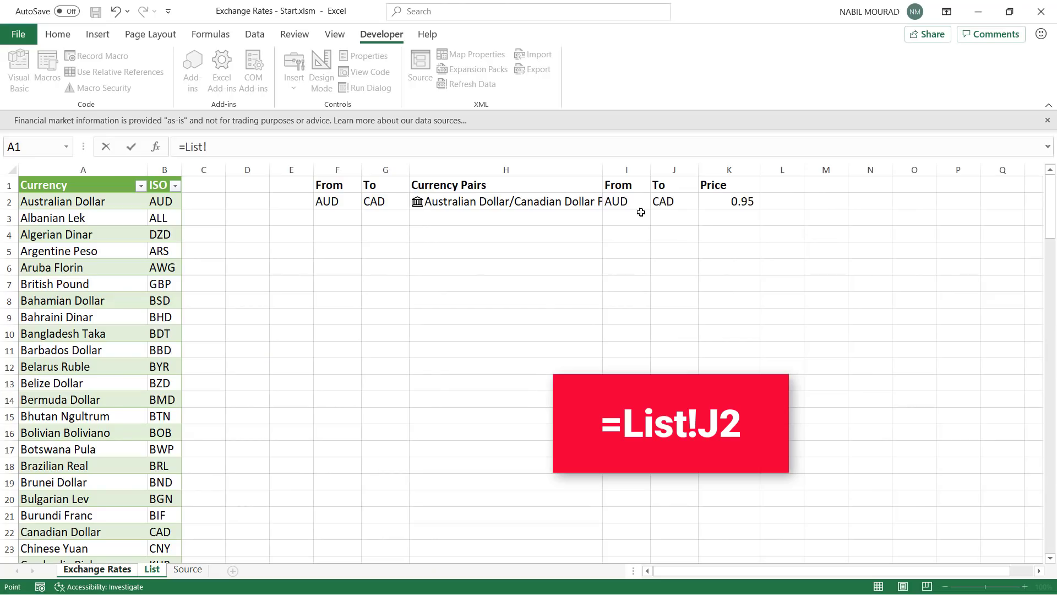
click(671, 200)
key(Return)
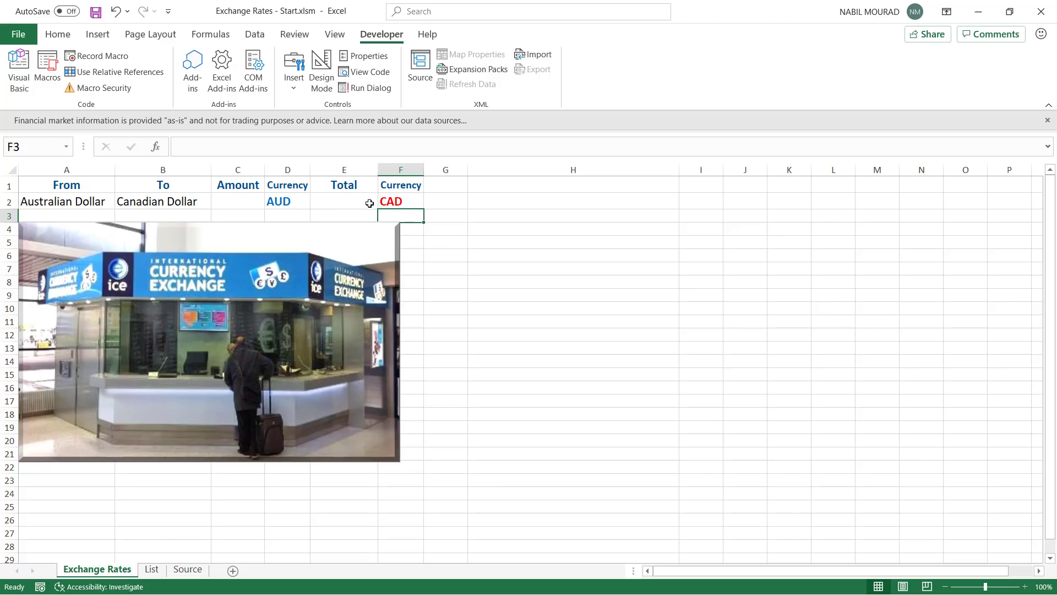
- Calculate the converted total in cell E2 with the formula =C2*List!K2
click(344, 197)
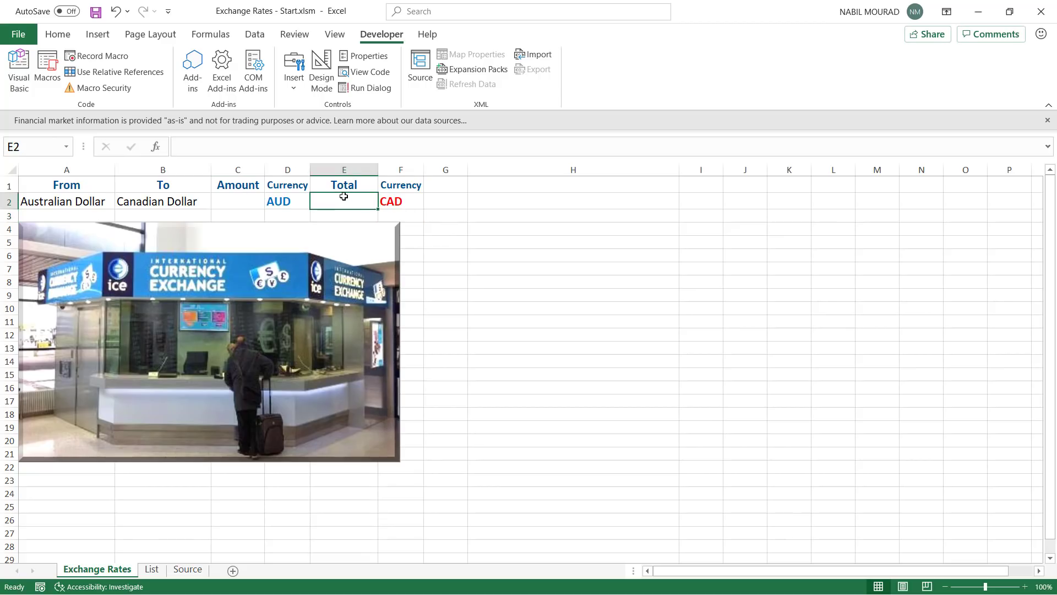
text(=)
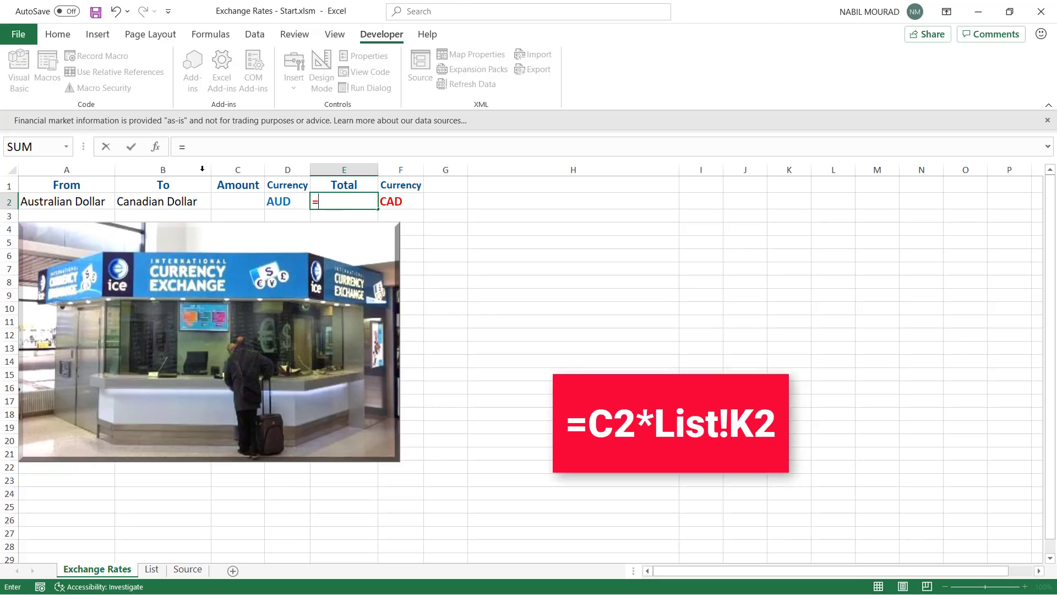
click(231, 195)
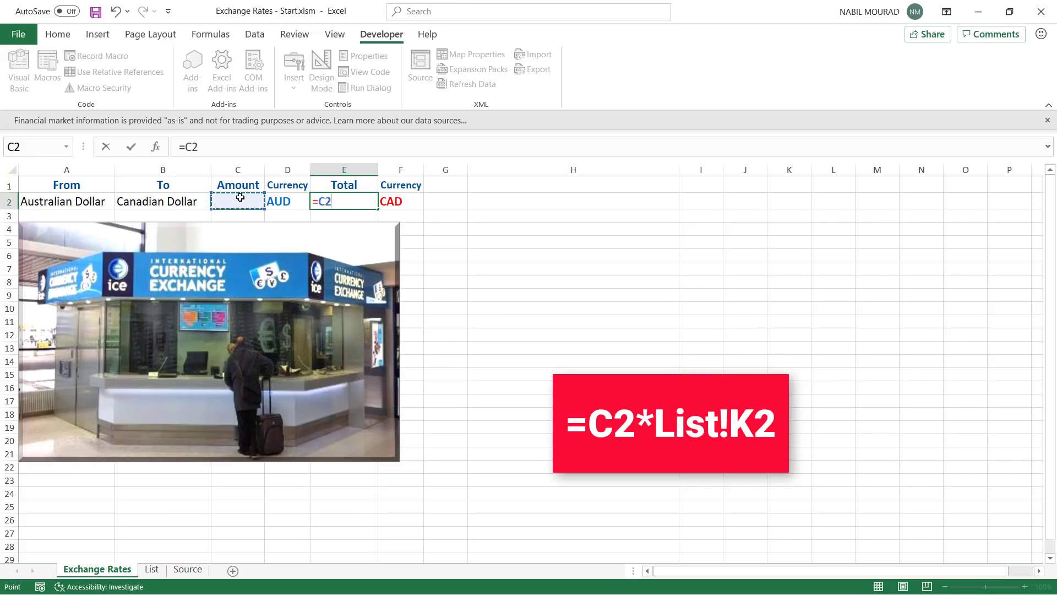
text(*)
click(151, 569)
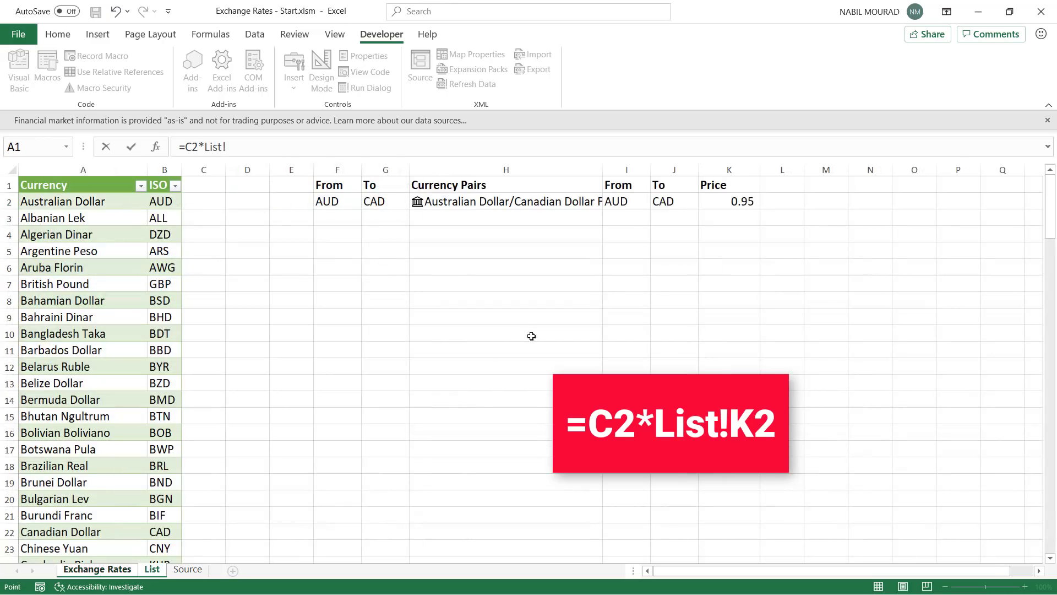
click(741, 201)
key(Return)
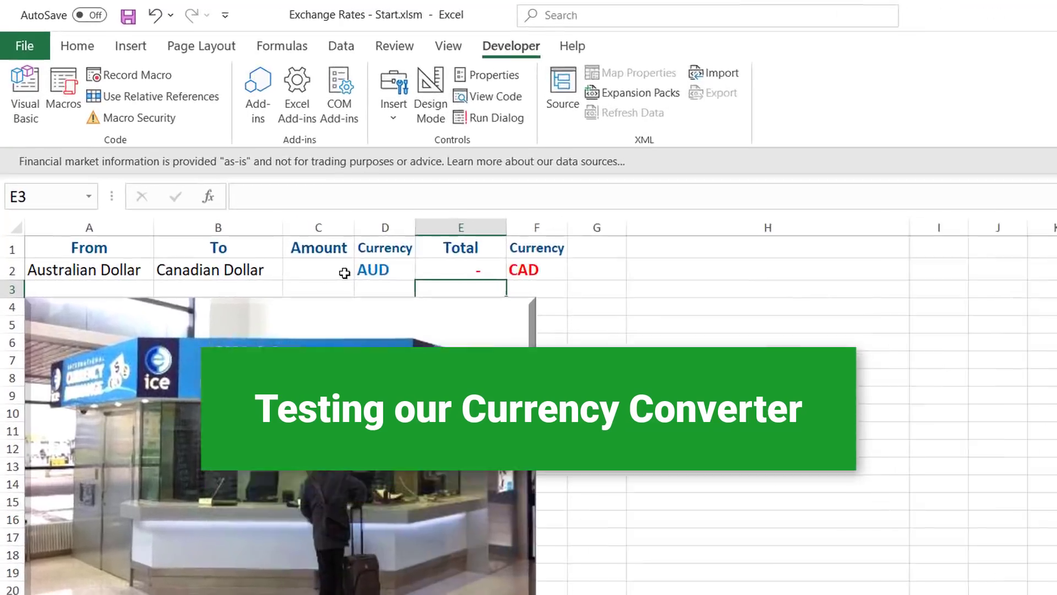
- Enter 500 as the Amount in cell C2
click(248, 196)
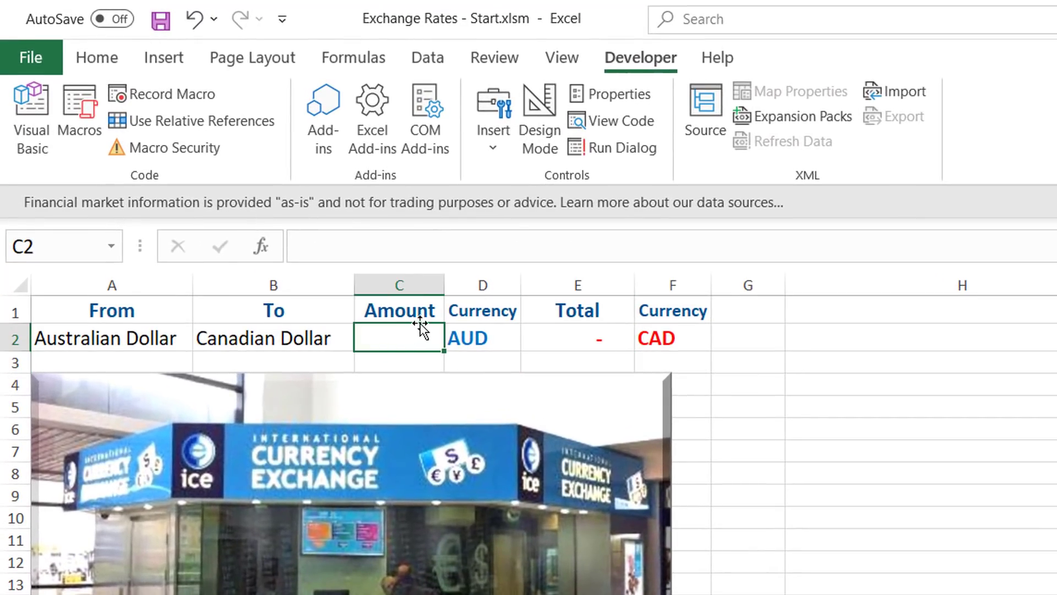
text(500)
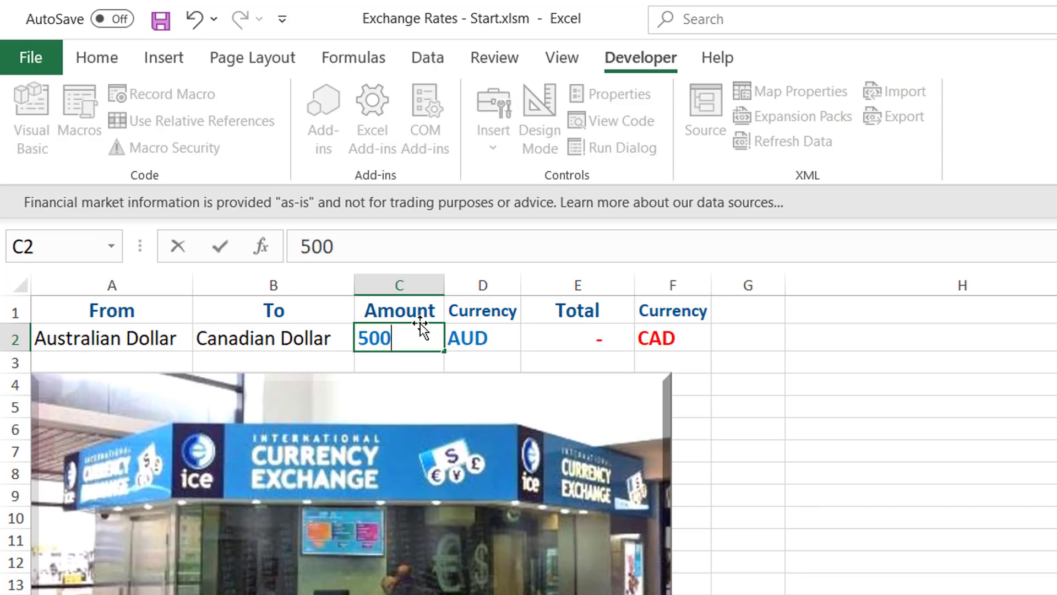
key(Return)
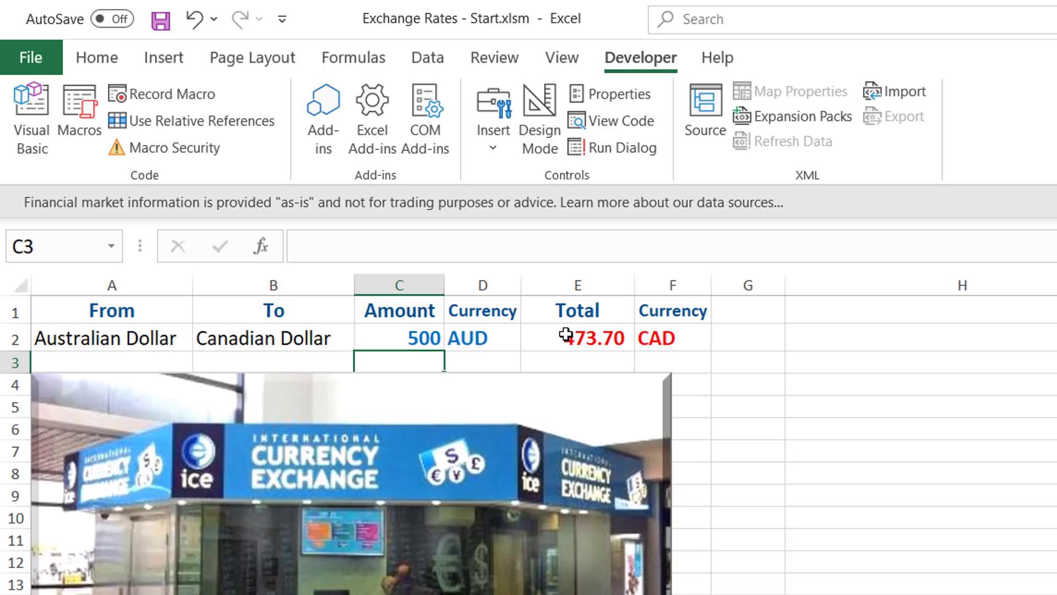
- Change the From currency in A2 to British Pound and run the Convert macro
click(123, 333)
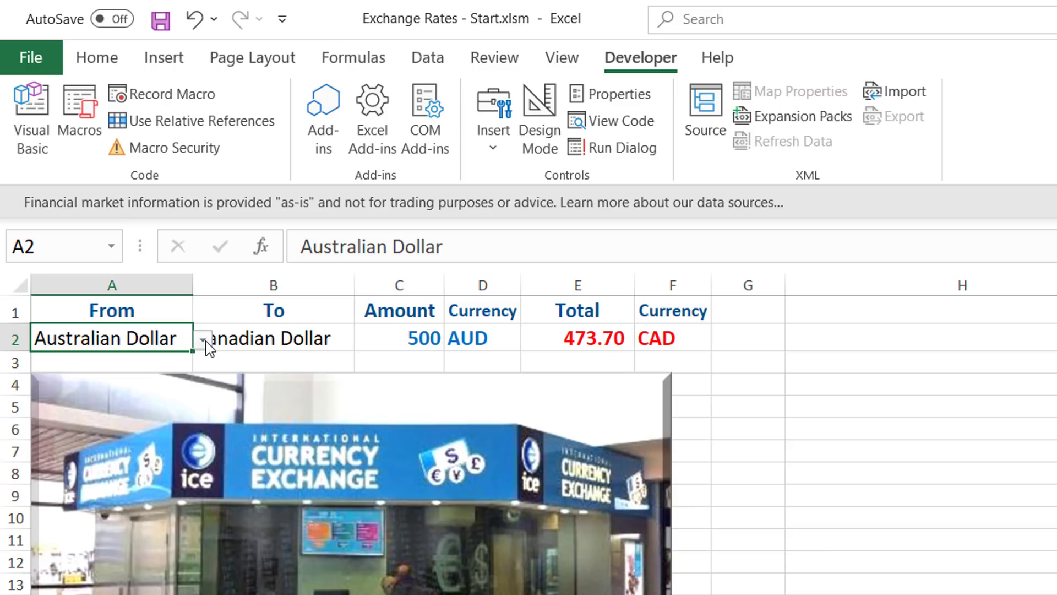
click(204, 339)
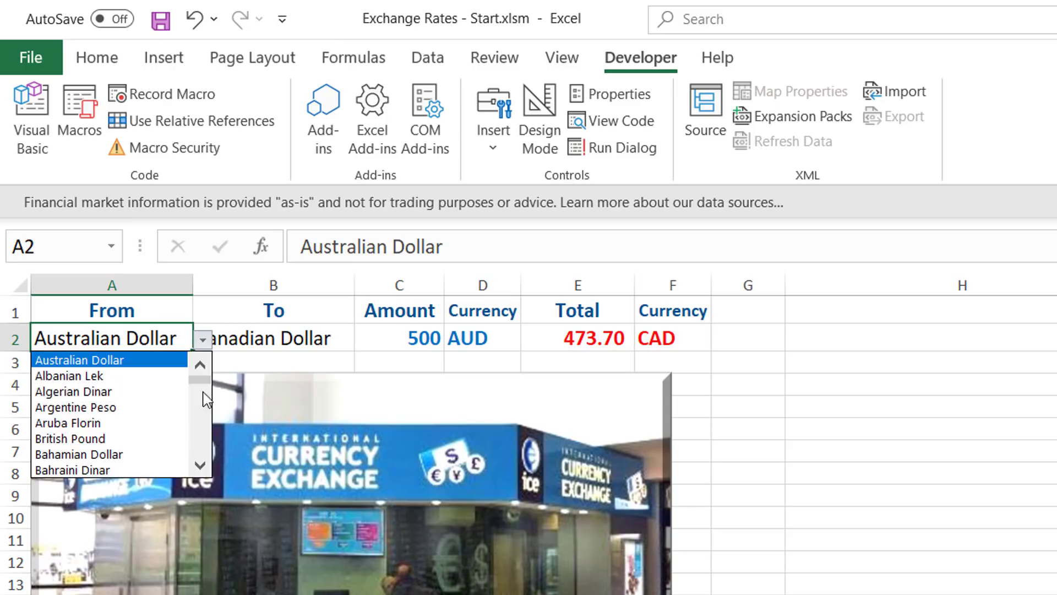
click(106, 439)
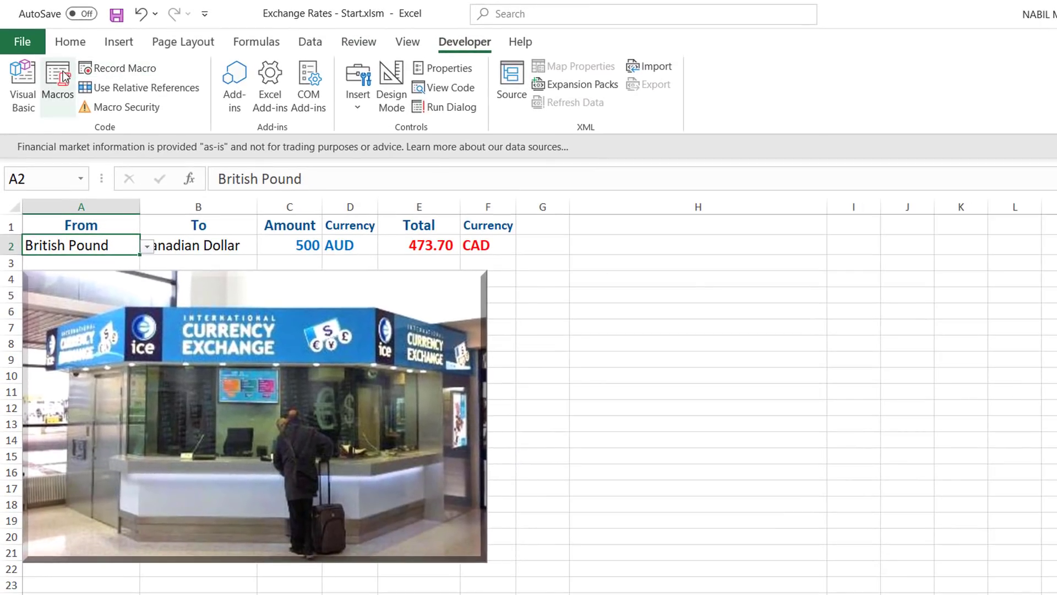
click(88, 104)
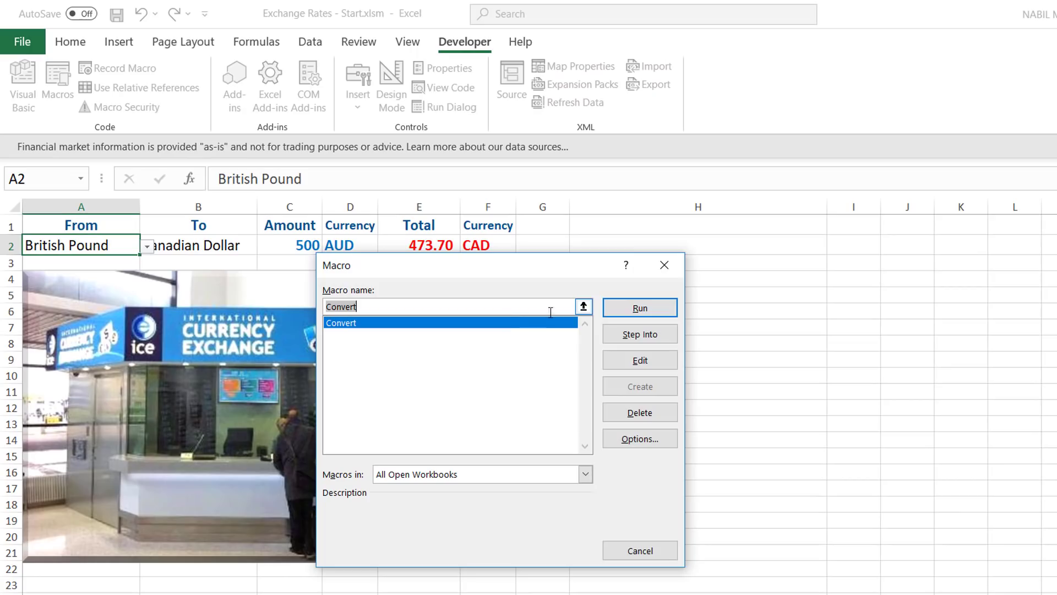
click(640, 308)
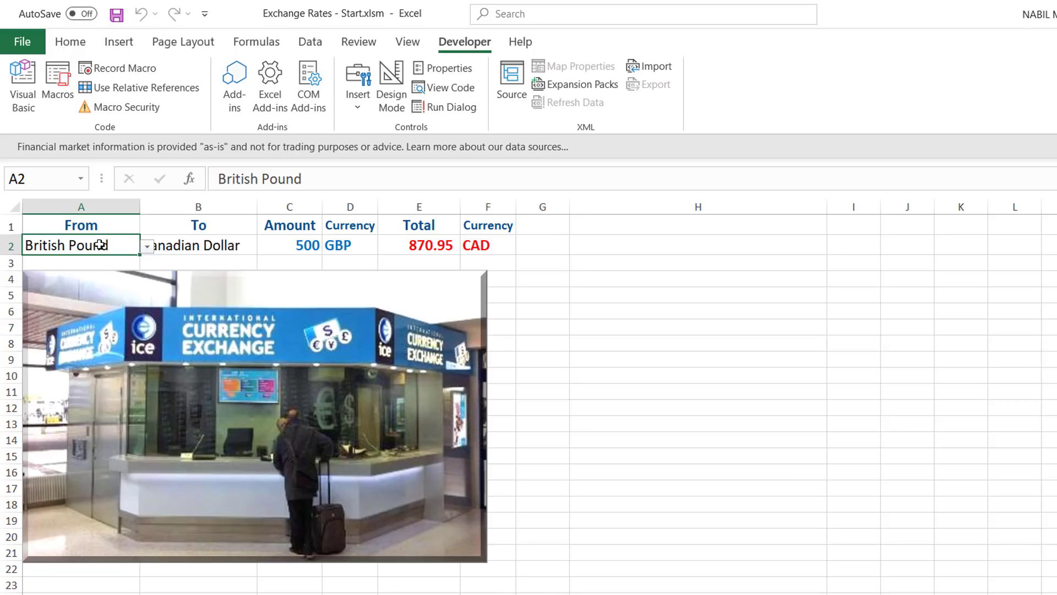
click(228, 246)
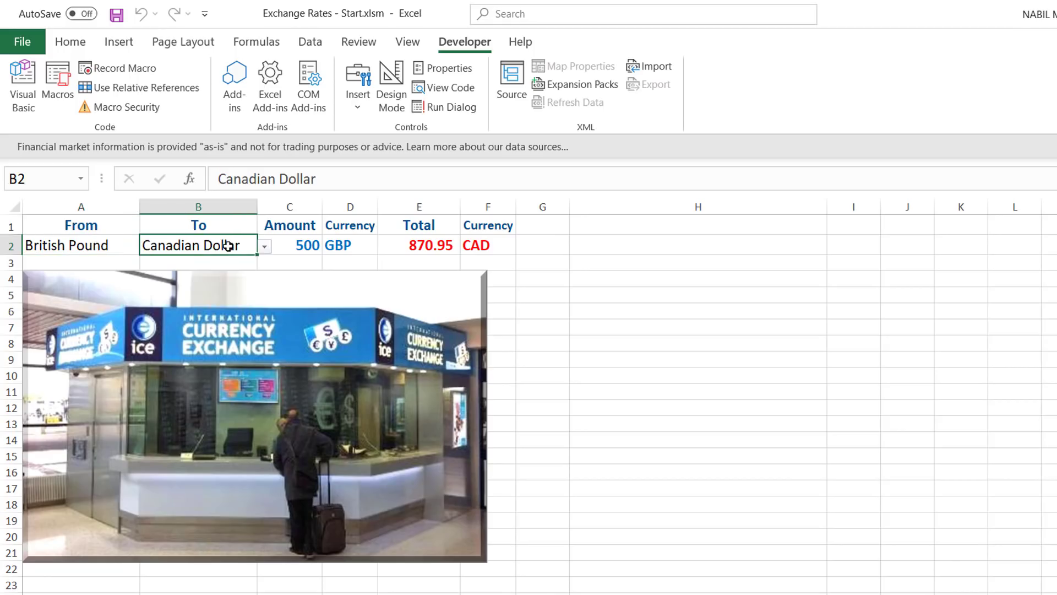
click(292, 245)
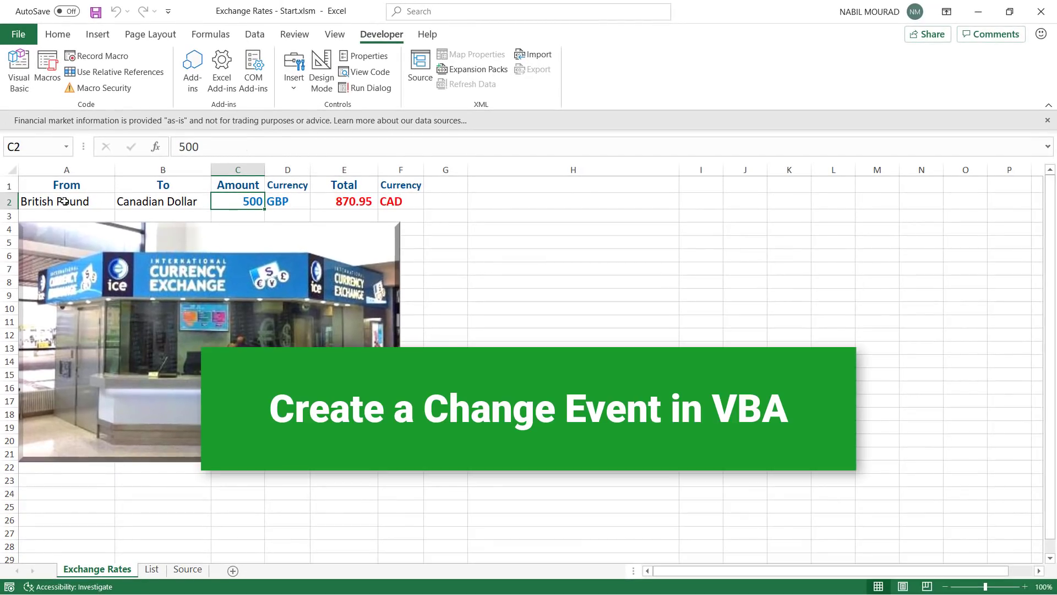
click(64, 201)
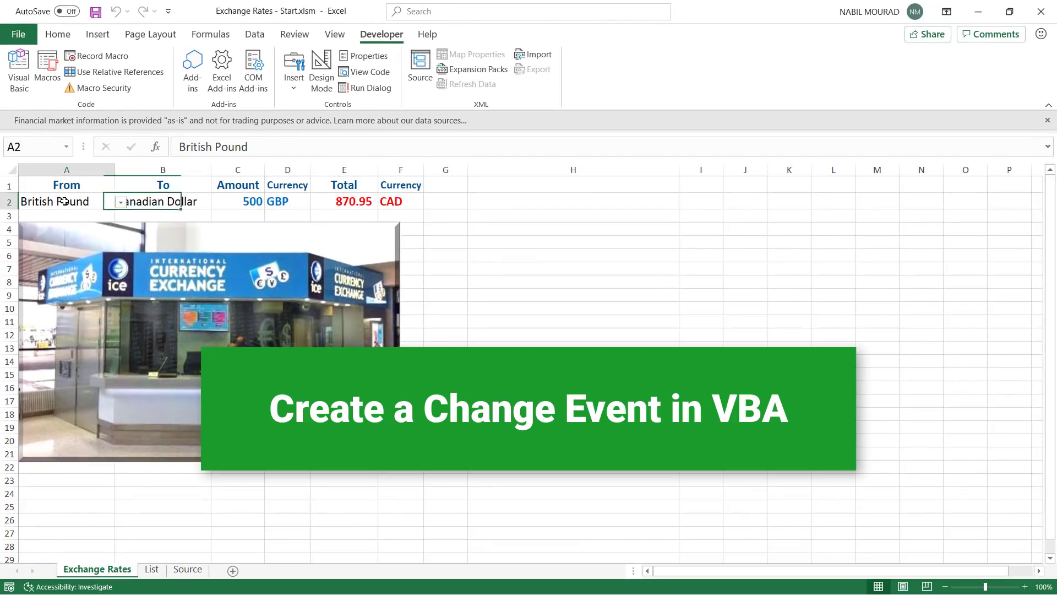
click(154, 201)
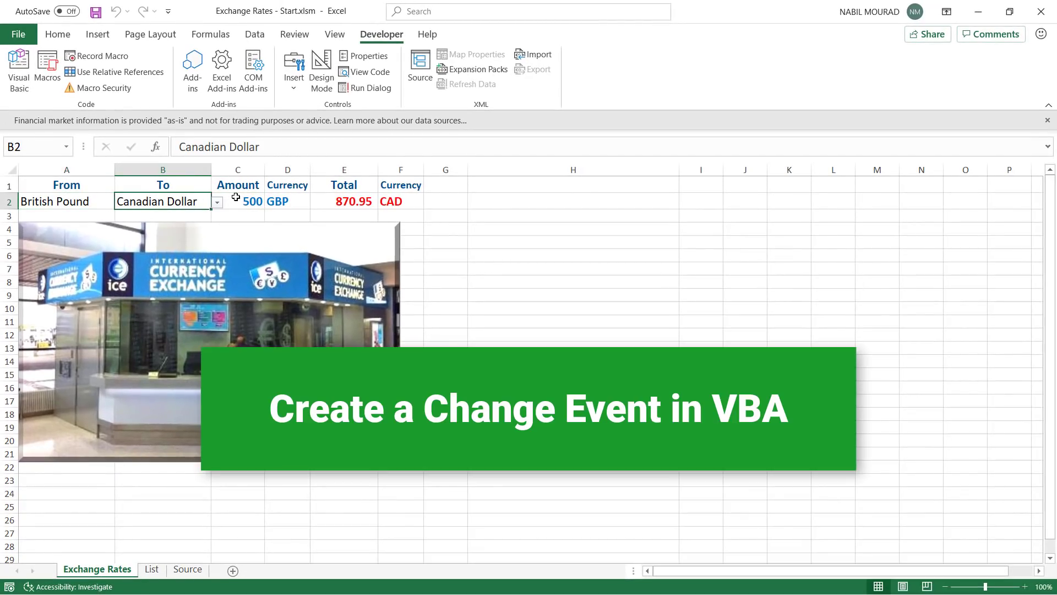
click(238, 200)
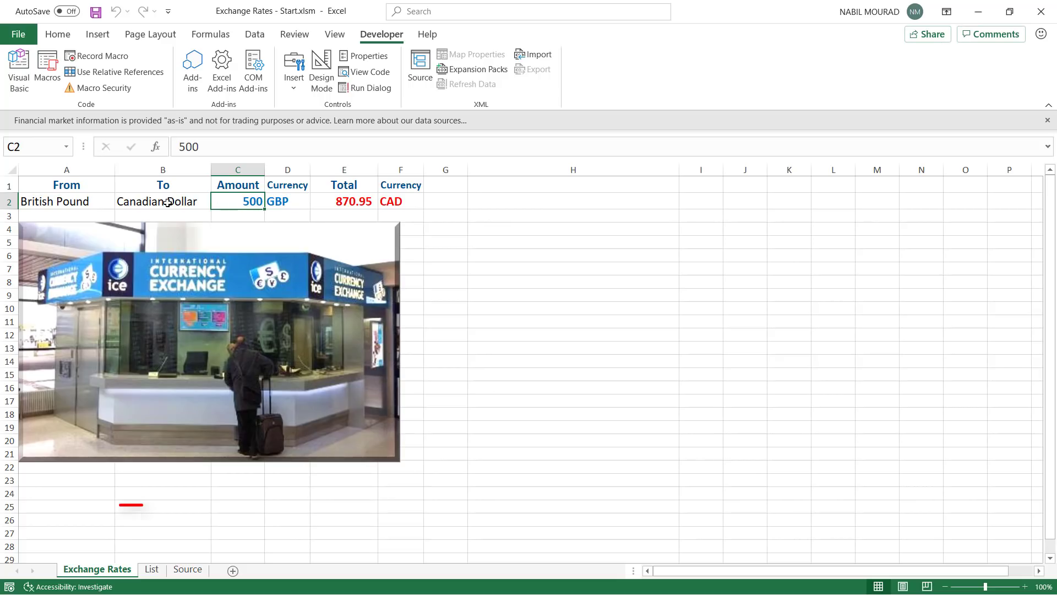
- Open the Exchange Rates sheet's code module in the VBA editor and add a Worksheet Change event procedure
right_click(93, 575)
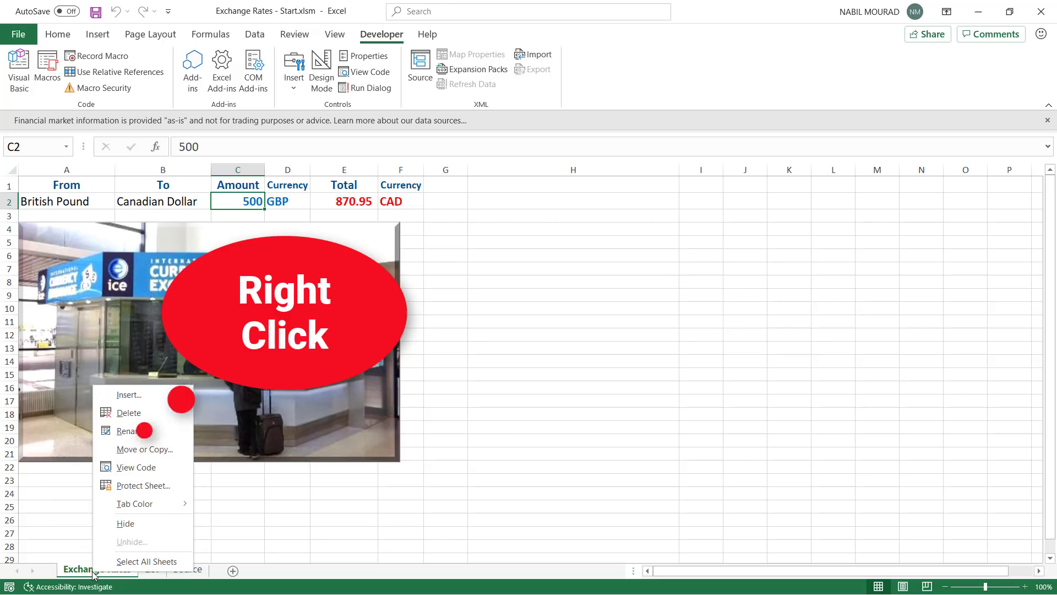
click(136, 468)
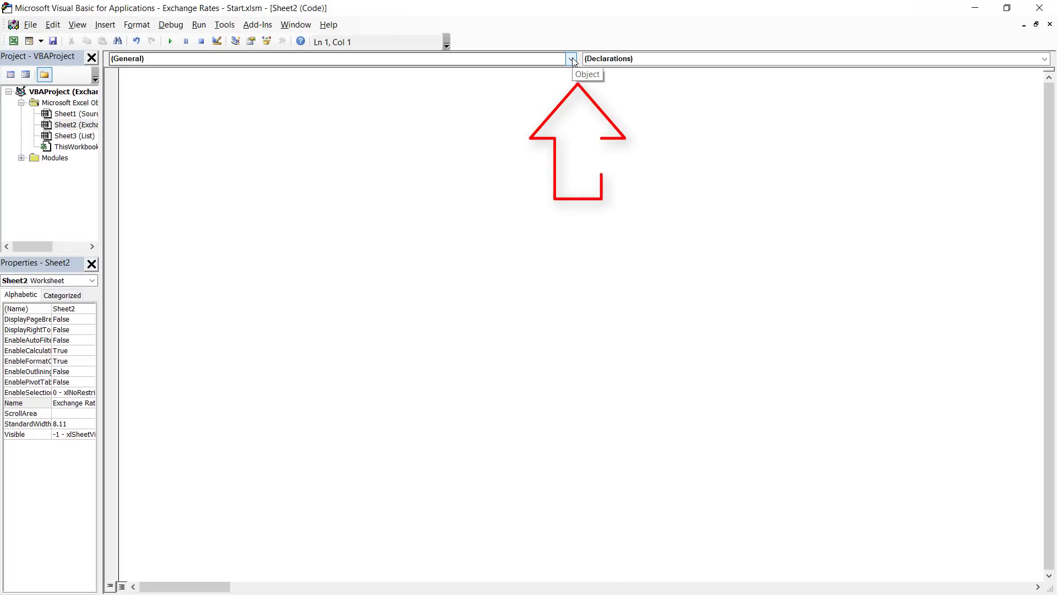
click(571, 58)
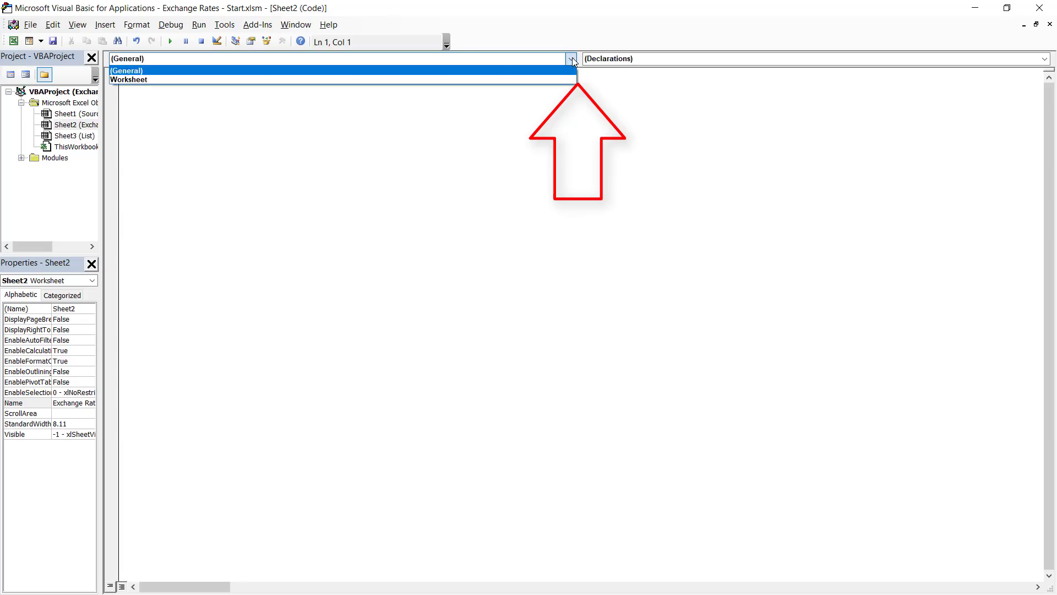
click(138, 80)
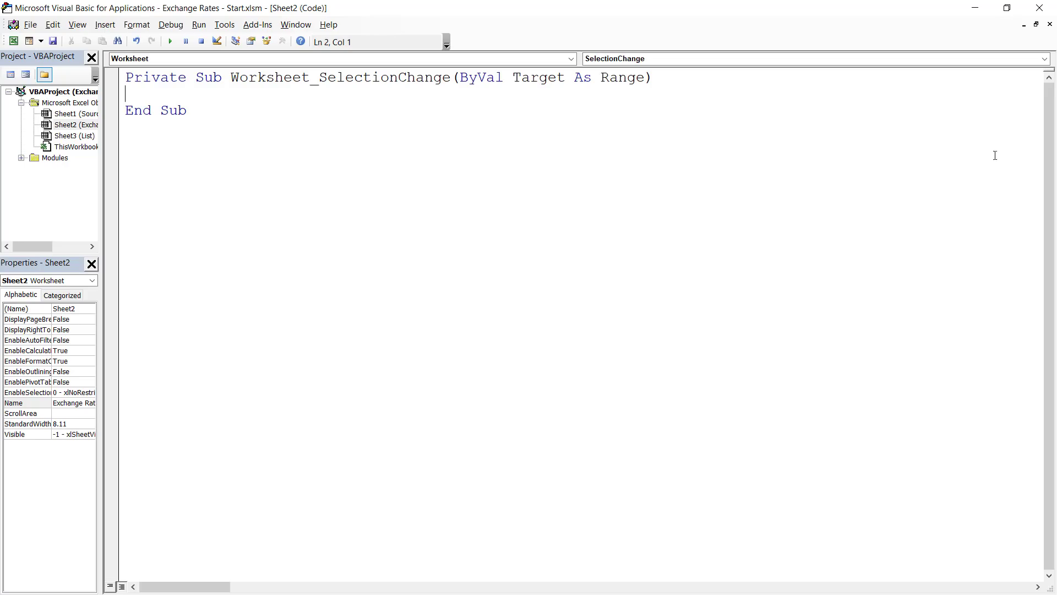
click(1044, 58)
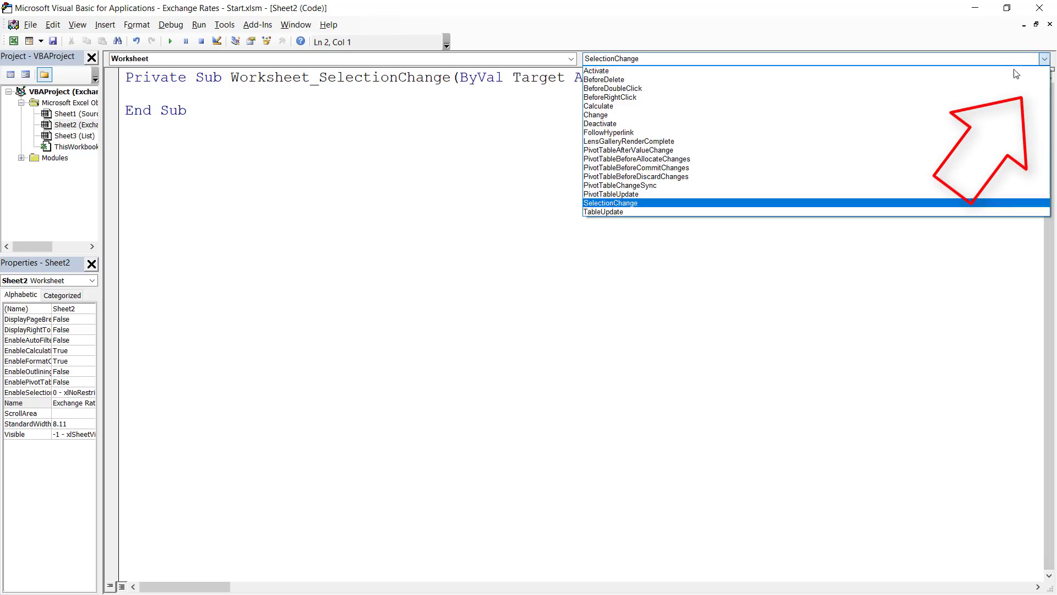
click(655, 115)
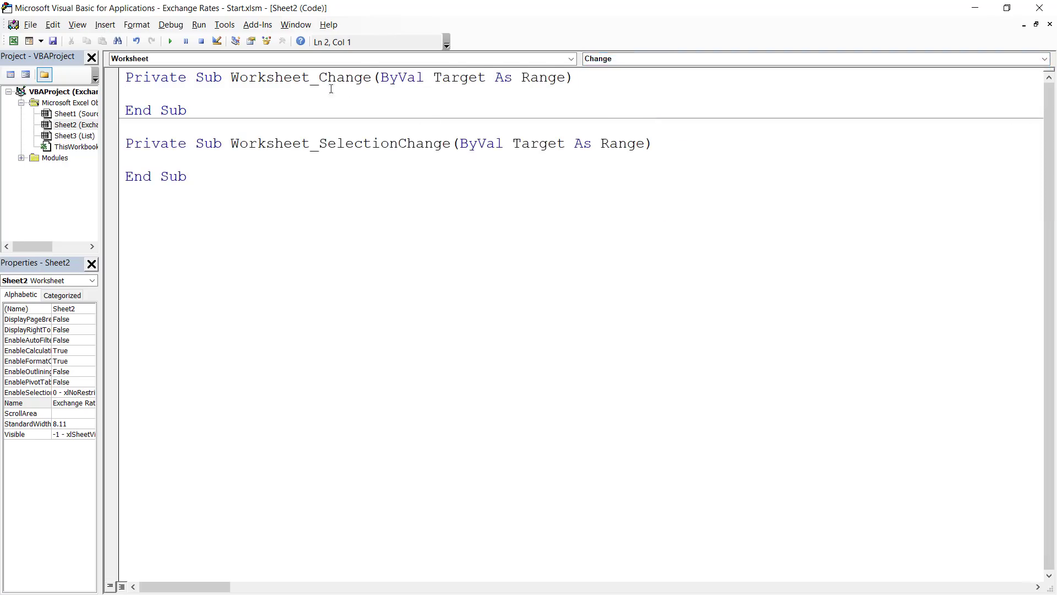
- Delete the unneeded Worksheet_SelectionChange procedure below the Worksheet_Change procedure
click(188, 173)
drag(187, 176, 134, 128)
drag(330, 144, 125, 128)
click(173, 94)
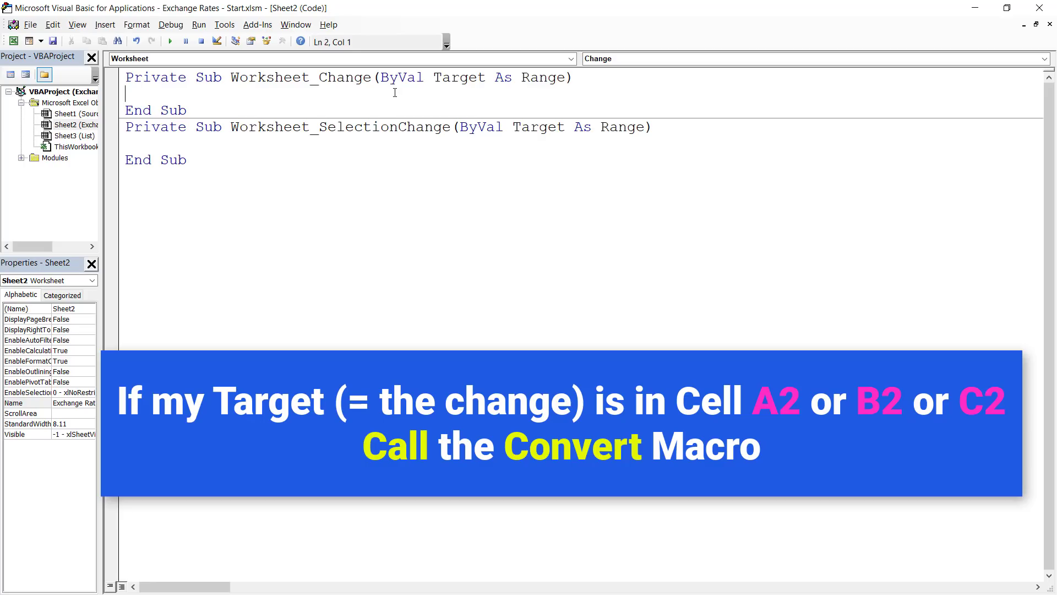
click(126, 126)
key(Return)
drag(125, 124, 116, 160)
key(Delete)
key(Delete)
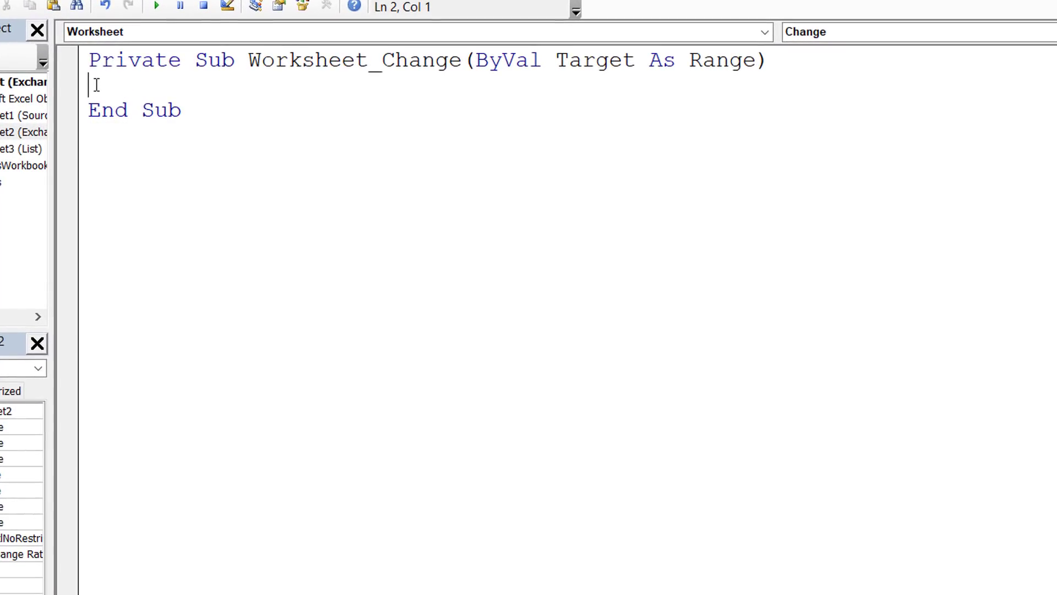
- Paste an If block into Worksheet_Change that calls Convert when Target.Address matches cell A2, B2 or C2
key(ctrl+v)
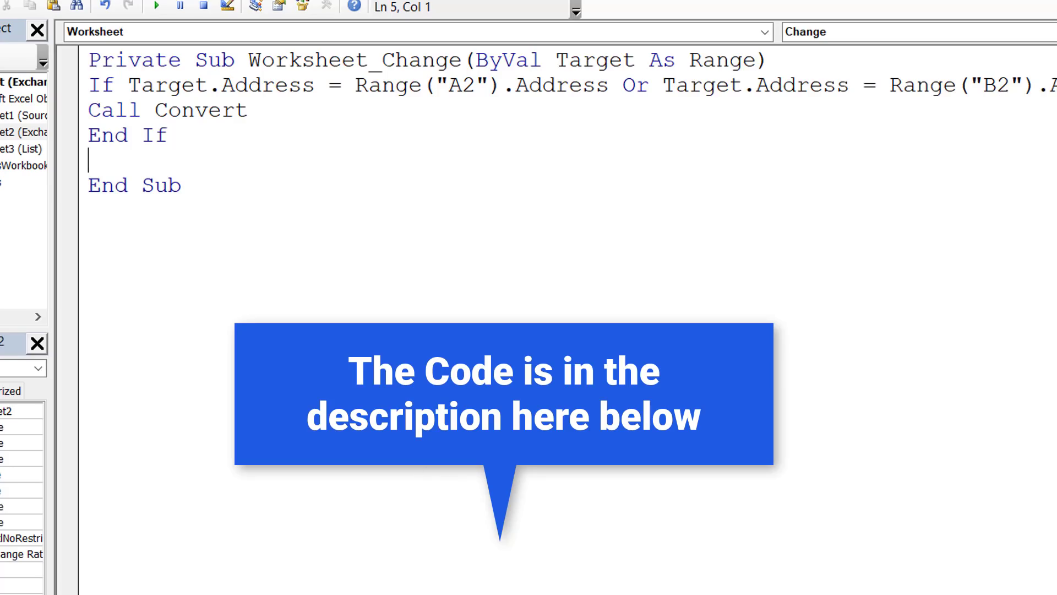
scroll(551, 165, right, 10)
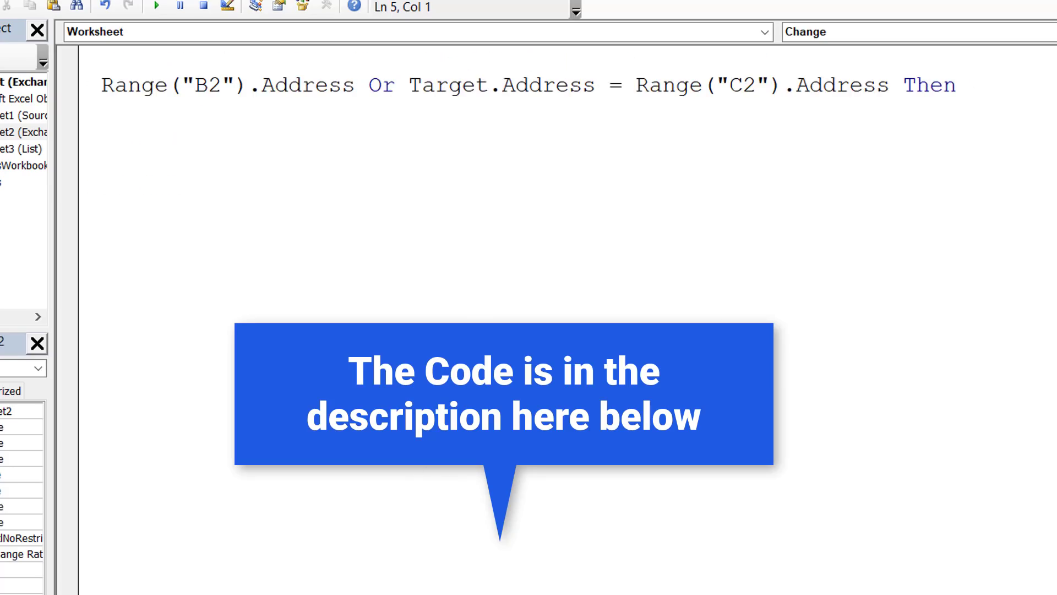
scroll(551, 165, left, 10)
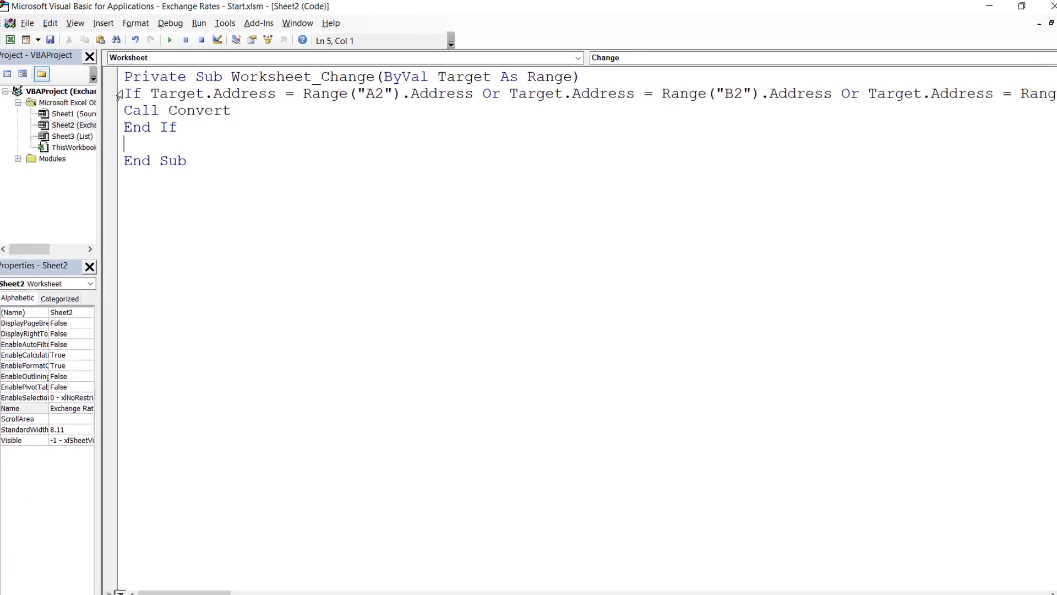
- Indent the If block one level and its Call Convert line one further, and remove the blank line before End Sub
drag(126, 93, 185, 136)
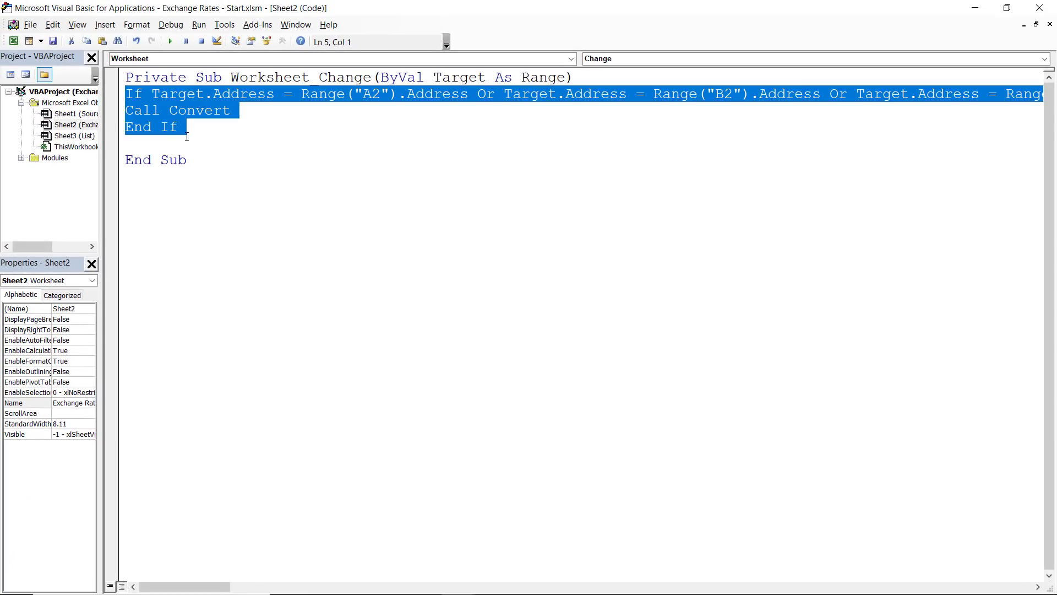
key(Tab)
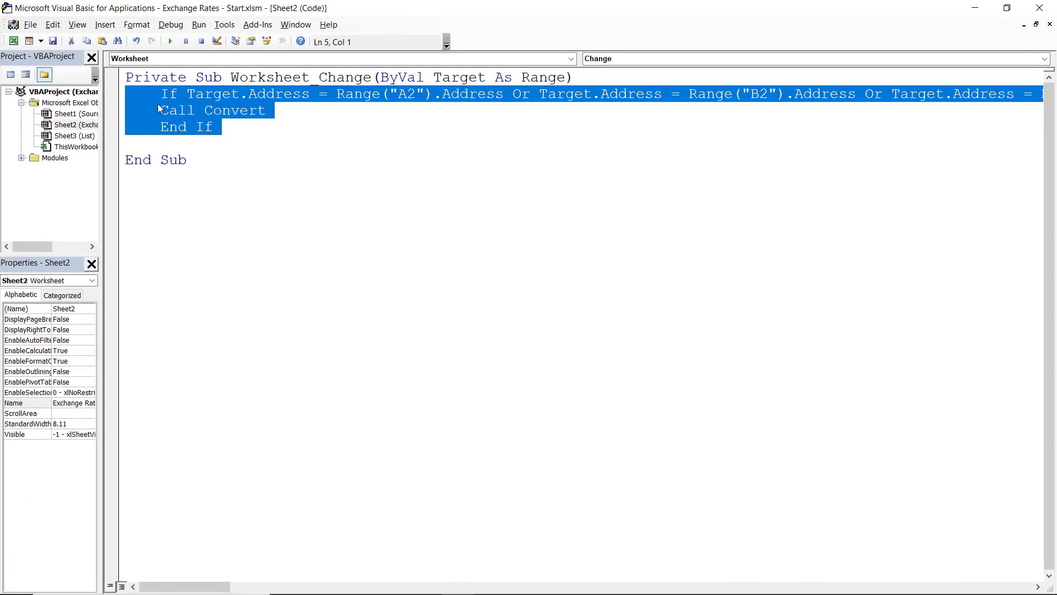
click(278, 191)
click(160, 110)
key(Tab)
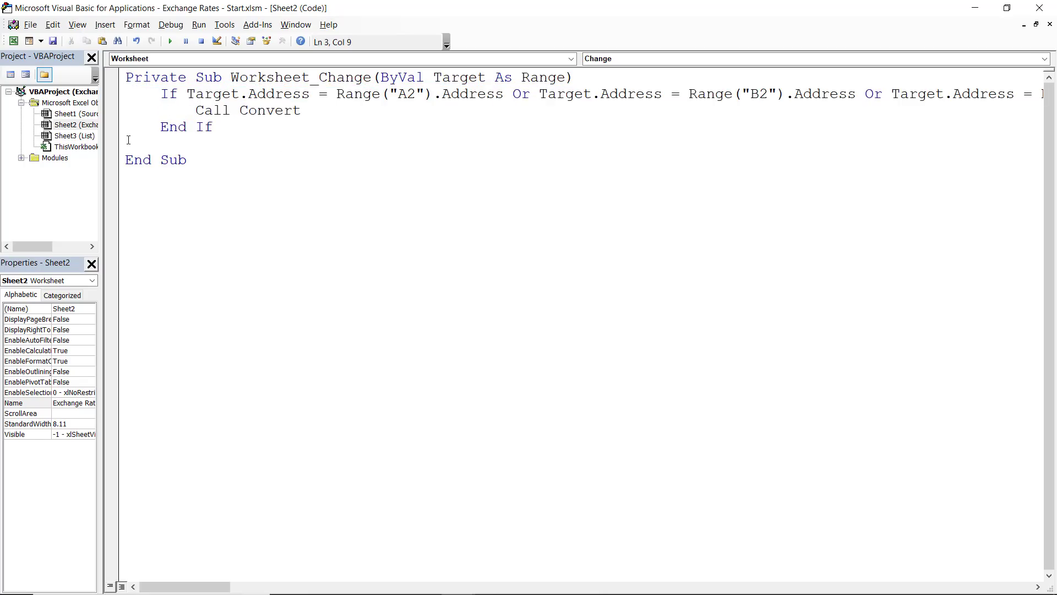
click(152, 143)
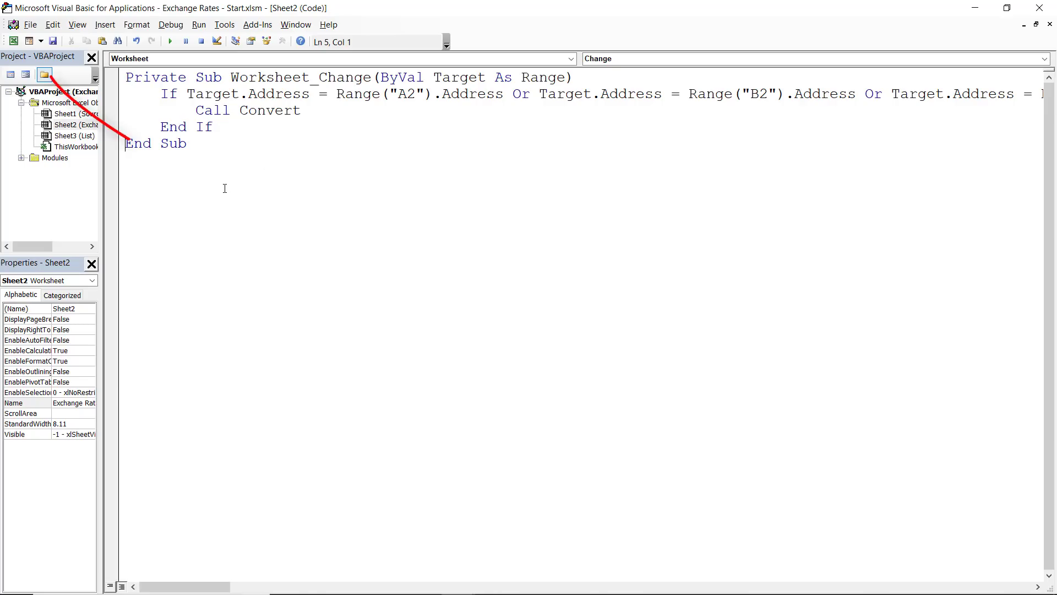
- Return to the Excel workbook and set the From currency in A2 to Australian Dollar
click(14, 41)
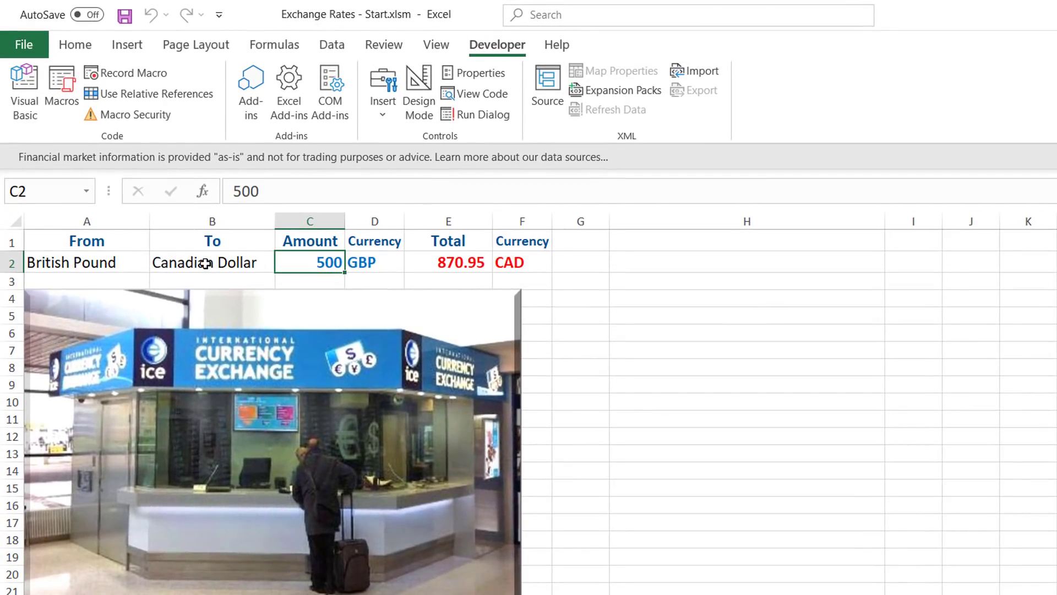
click(110, 263)
click(158, 265)
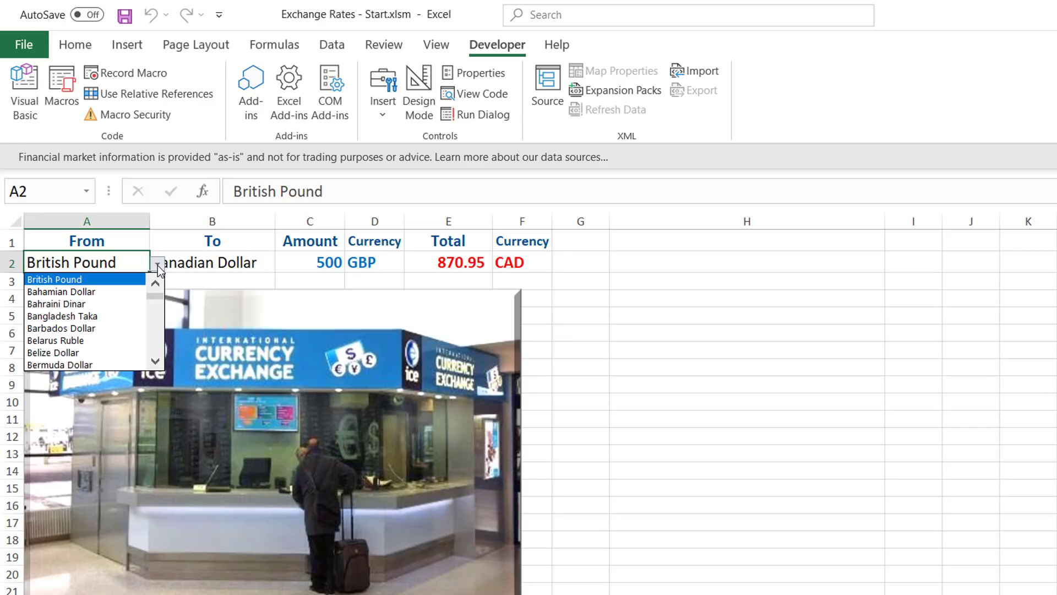
click(156, 284)
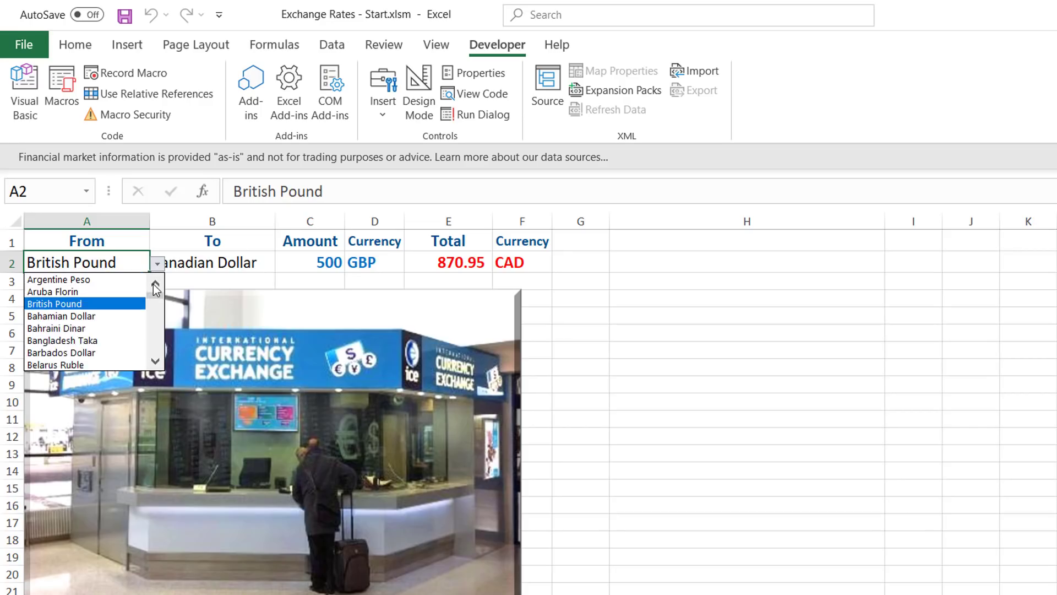
click(113, 281)
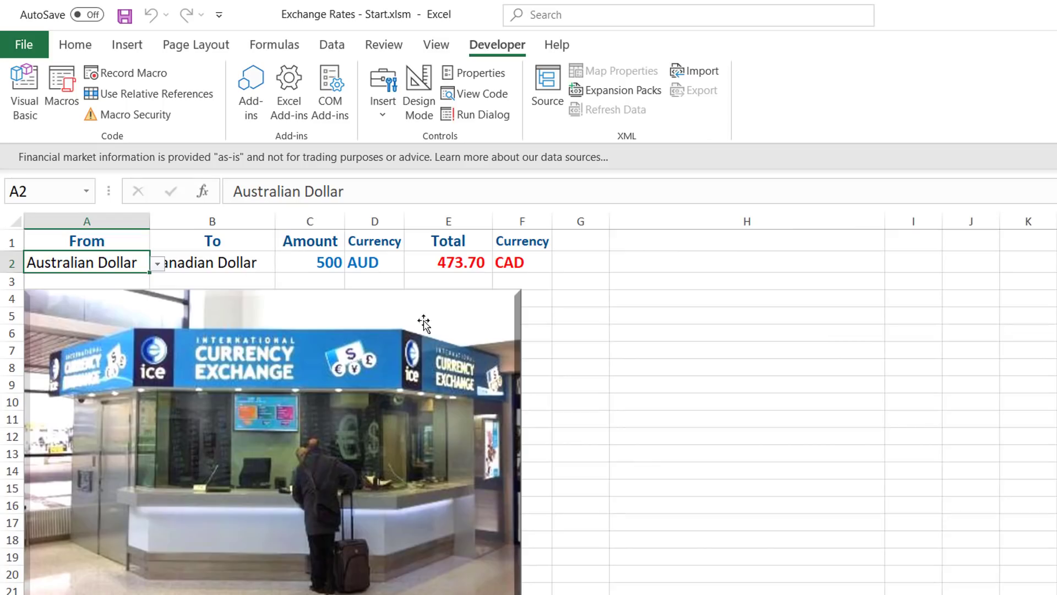
- Set the To currency in B2 to Chinese Yuan
click(247, 263)
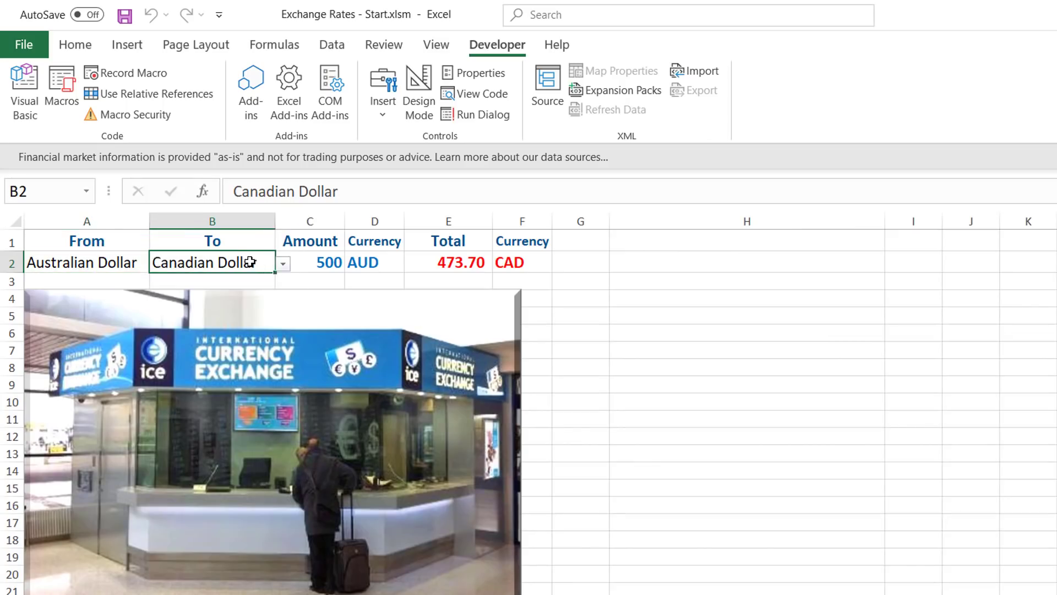
click(284, 265)
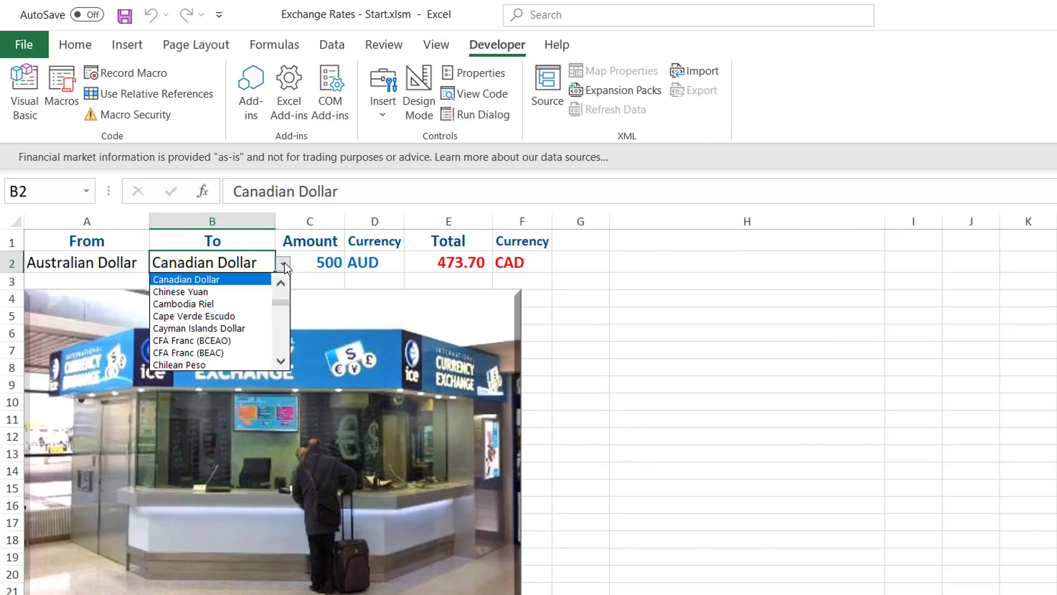
click(200, 292)
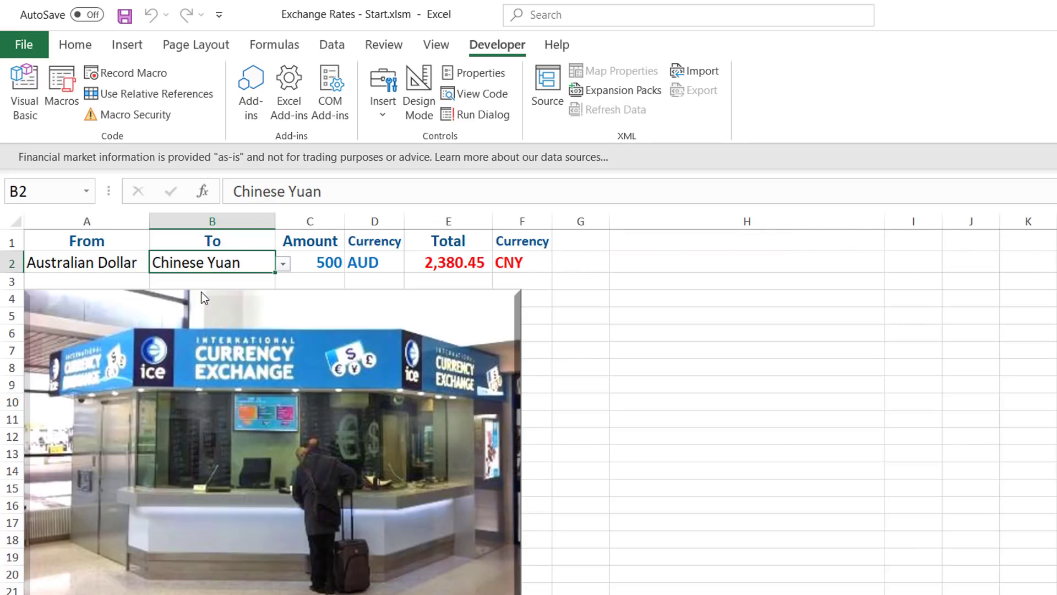
- Set the amount in C2 to 600
click(312, 260)
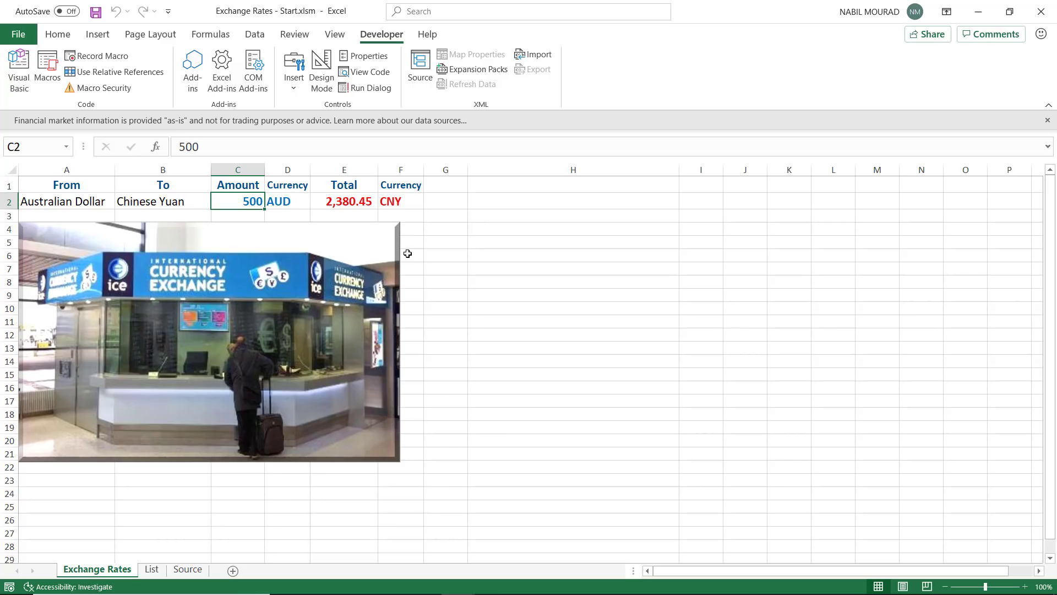
text(600)
key(Return)
- Open the Convert macro's code and insert Application.ScreenUpdating = False on its own line before Sheets("List").Select
click(48, 66)
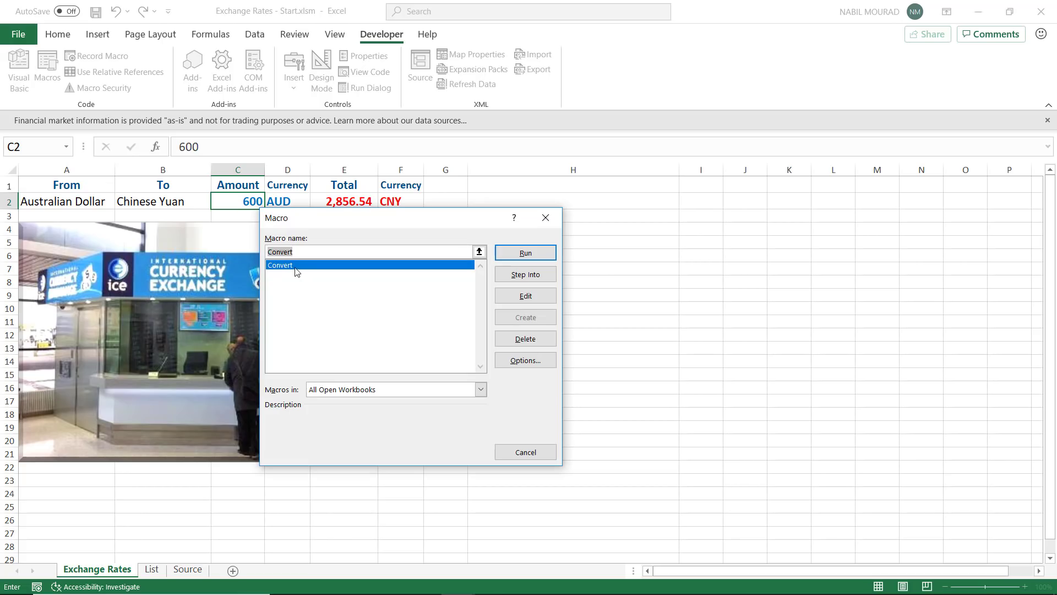
click(532, 298)
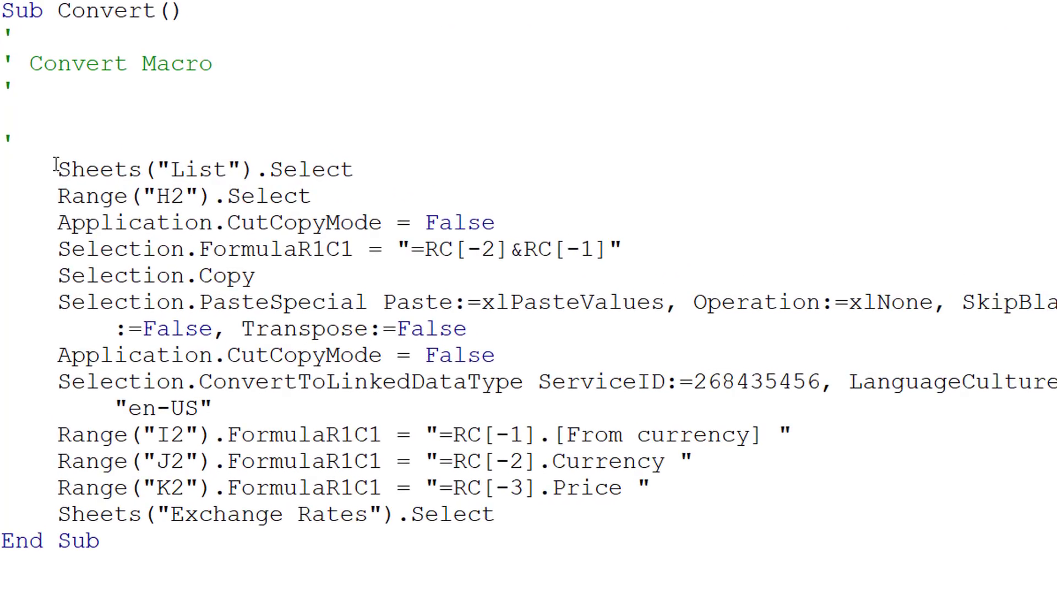
click(58, 168)
key(Up)
key(Return)
key(Tab)
text(Application.ScreenUpdating = )
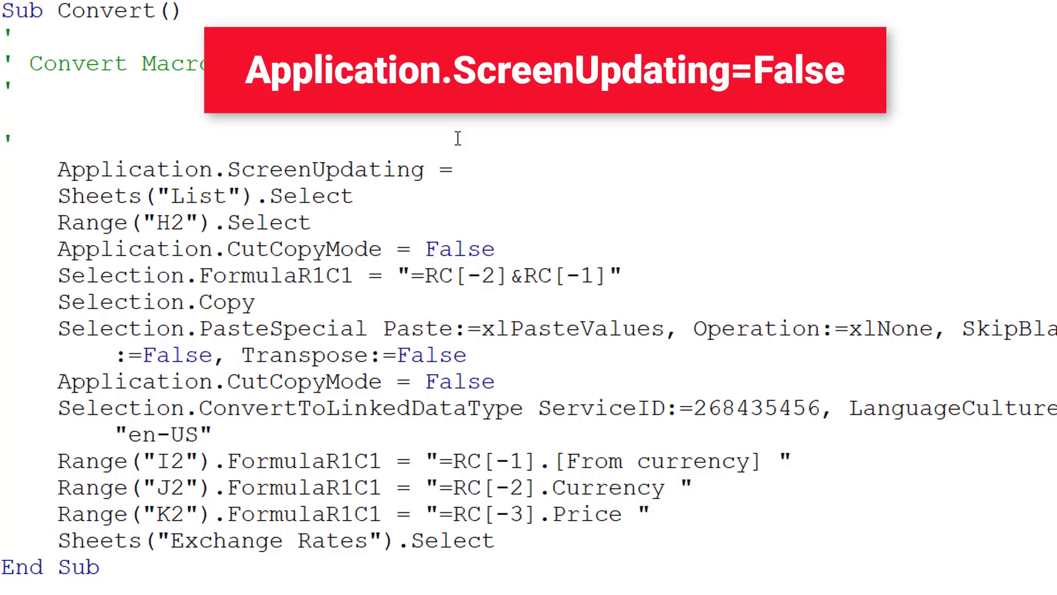
text(Fals)
text(e)
key(Tab)
key(Down)
- Add the line Application.ScreenUpdating = True after Sheets("Exchange Rates").Select, just before End Sub
click(496, 540)
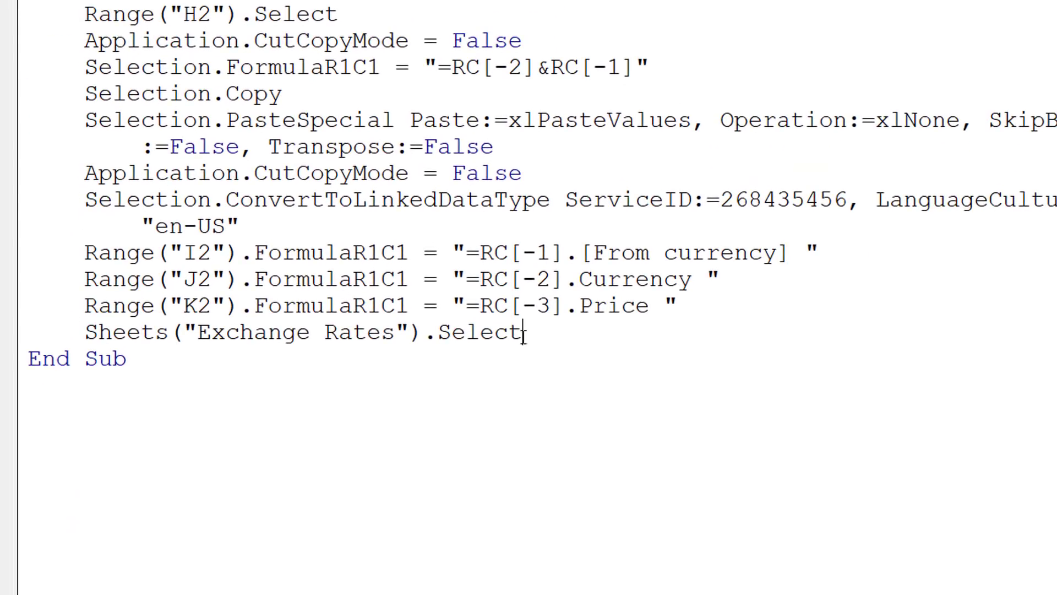
key(Return)
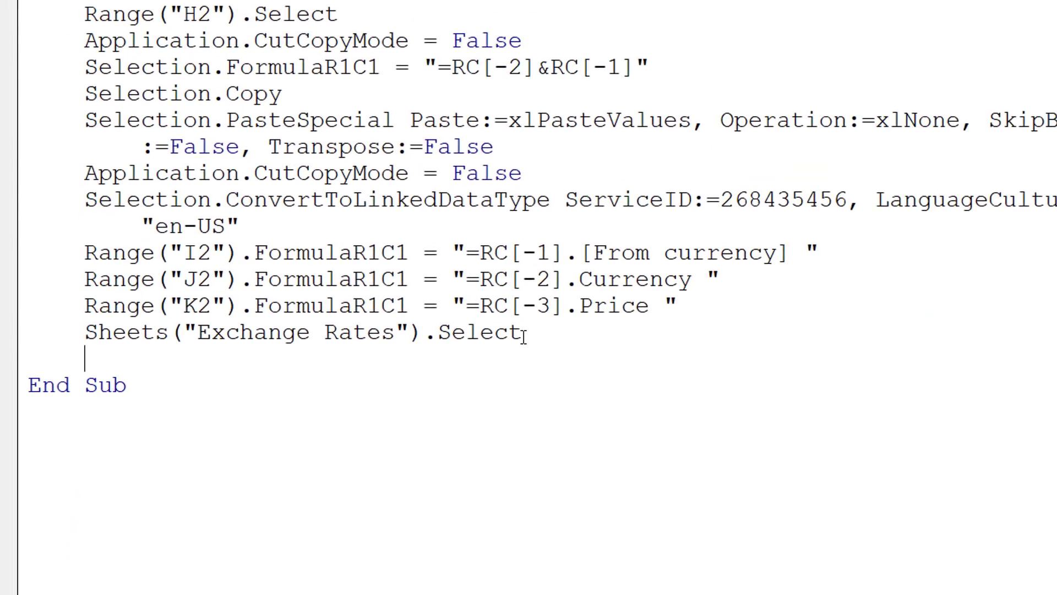
text(Application.ScreenUpdating =)
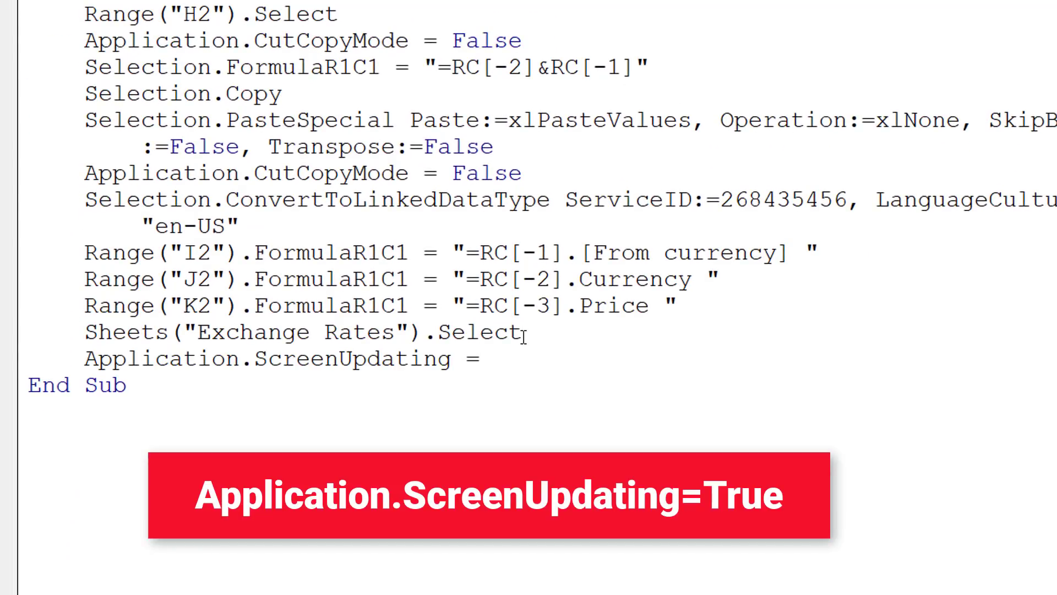
text(true)
key(Down)
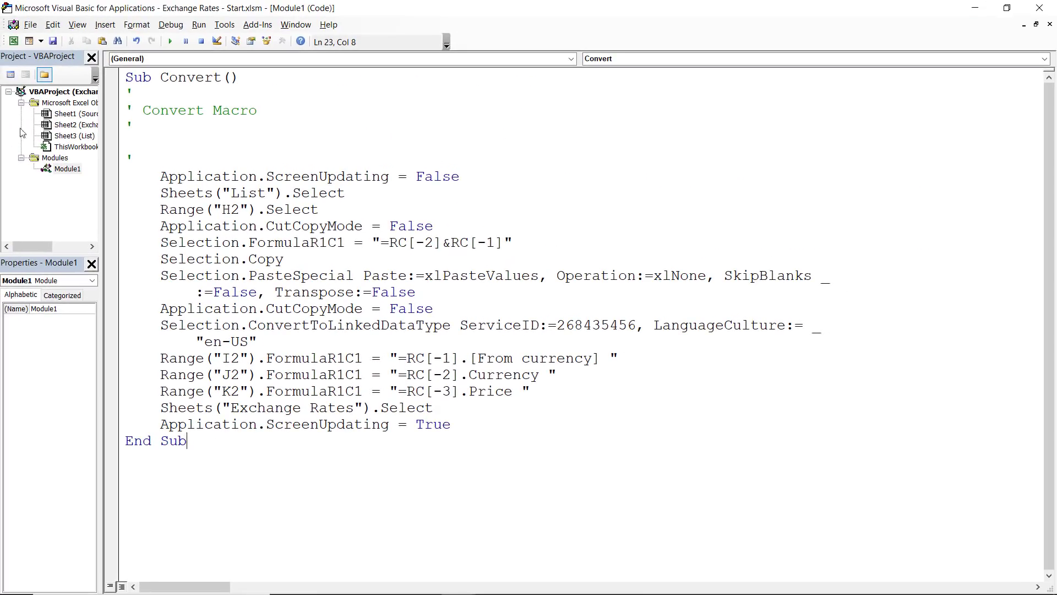
- Return to the Excel workbook and set the From currency in A2 to British Pound
click(14, 41)
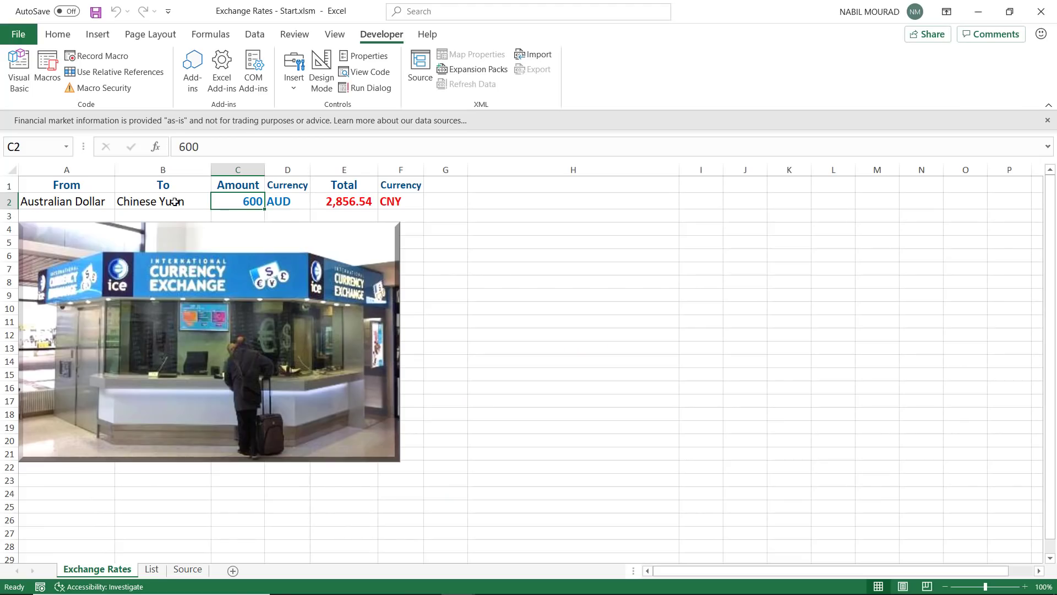
click(84, 203)
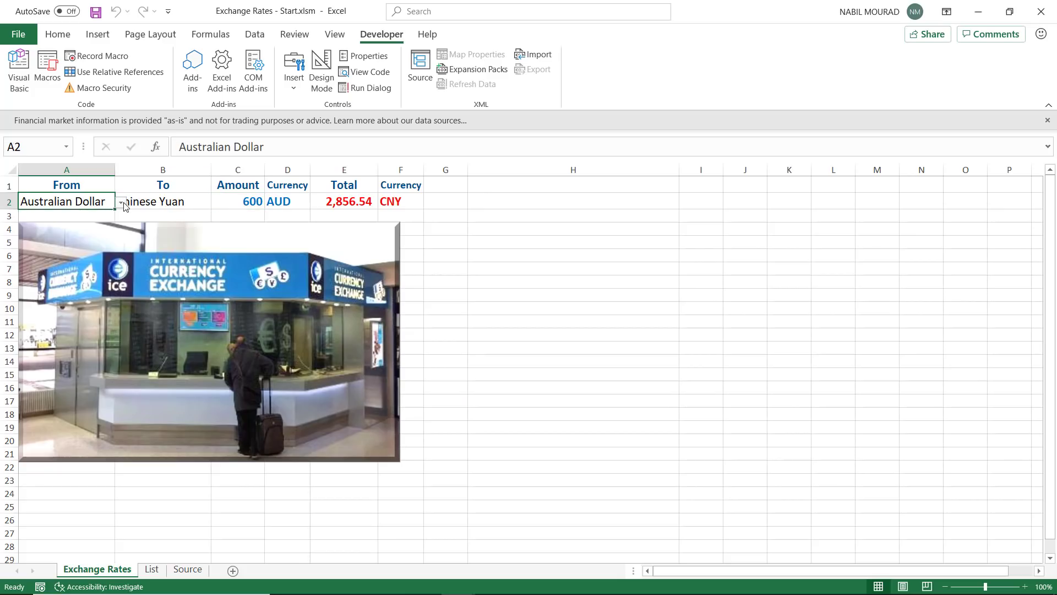
click(121, 203)
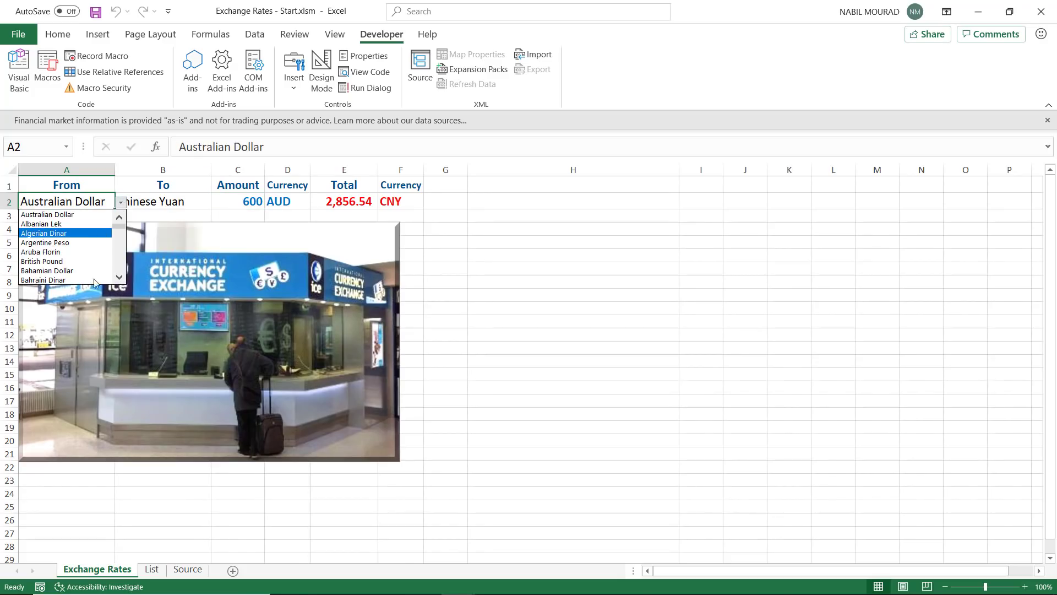
click(64, 262)
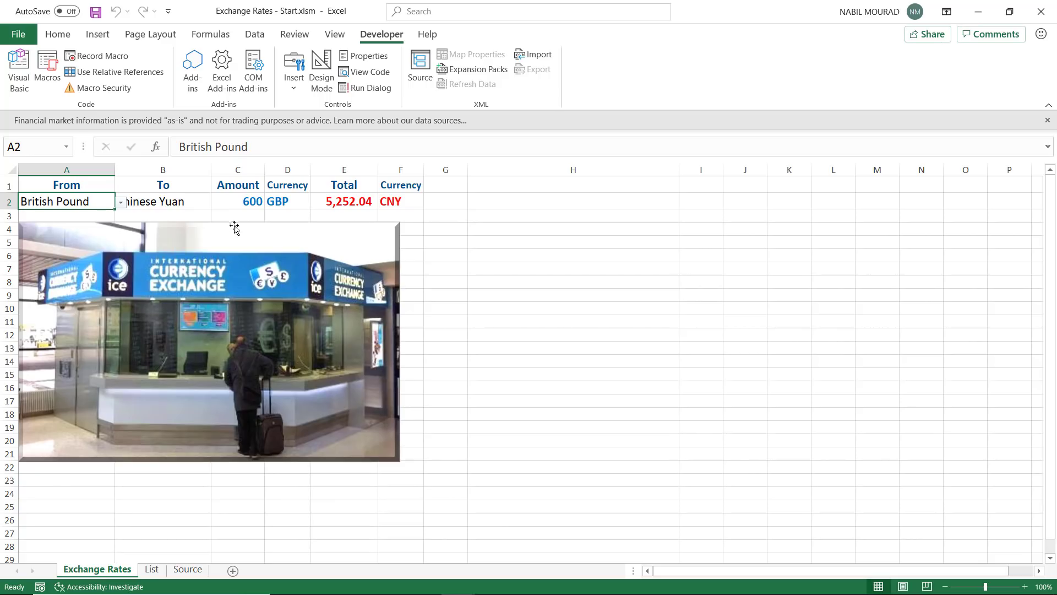
- Set the To currency in B2 to Euro
click(176, 200)
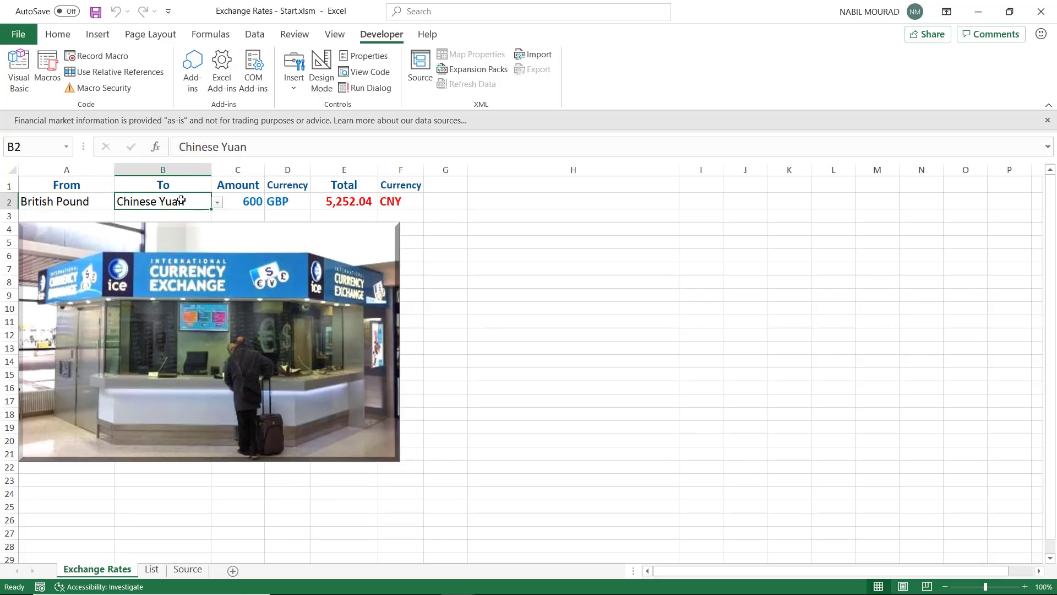
click(218, 202)
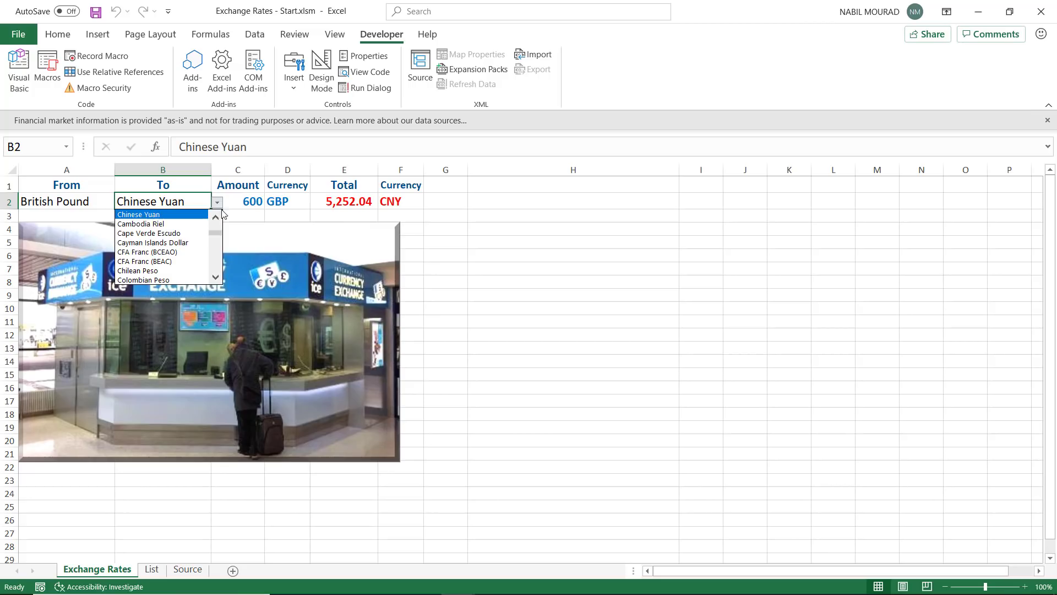
click(215, 278)
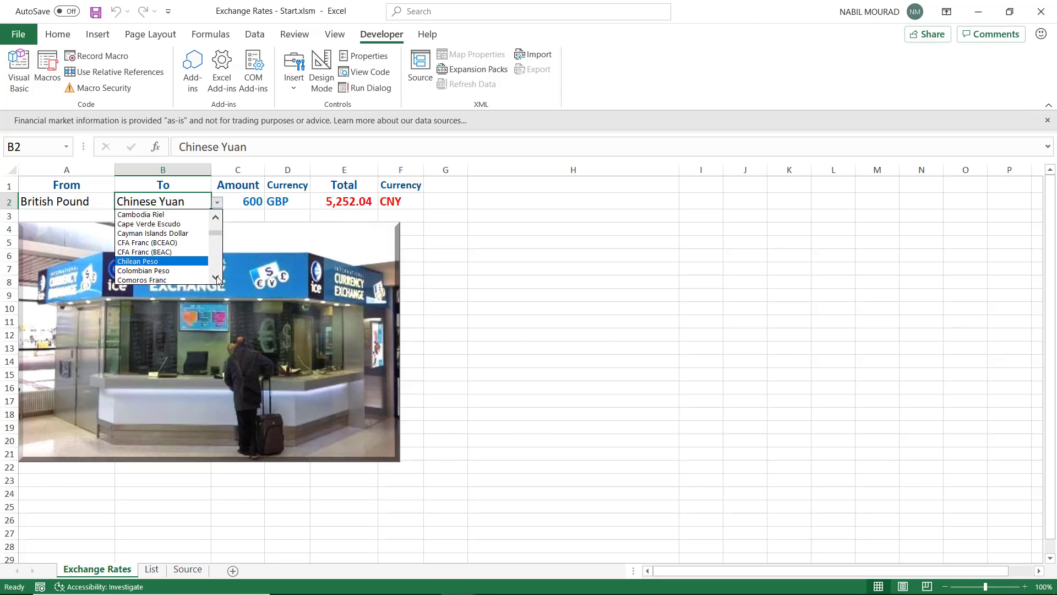
click(216, 278)
click(216, 278)
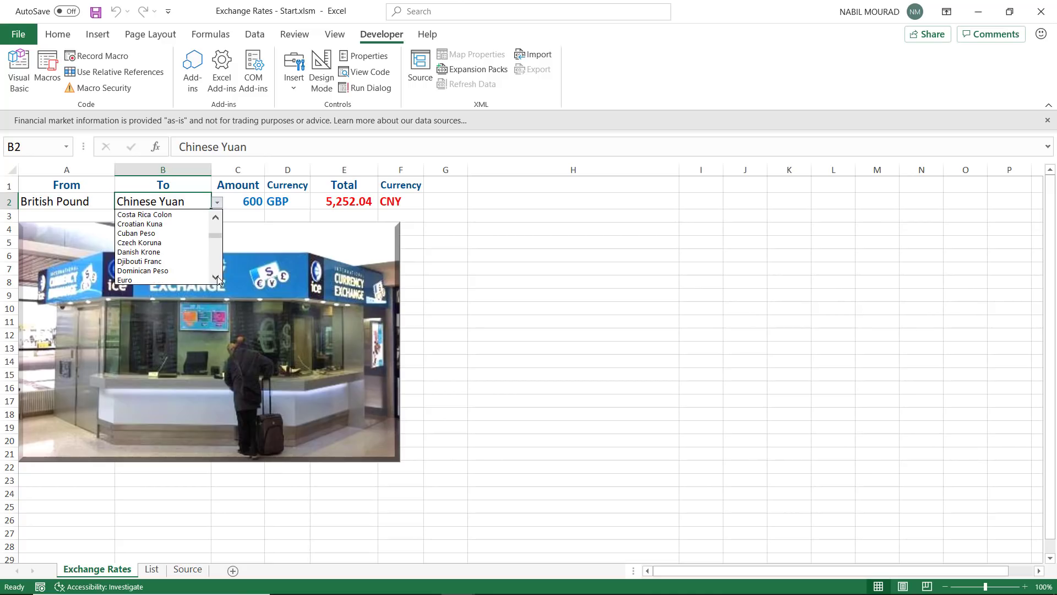
click(137, 277)
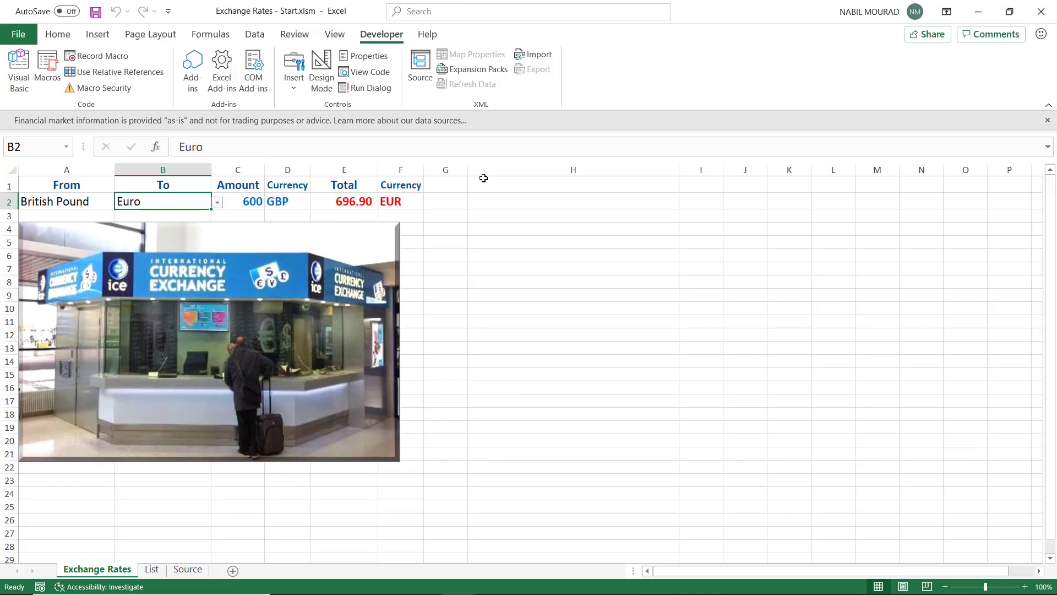
- Enter 468 as the amount in C2
click(243, 201)
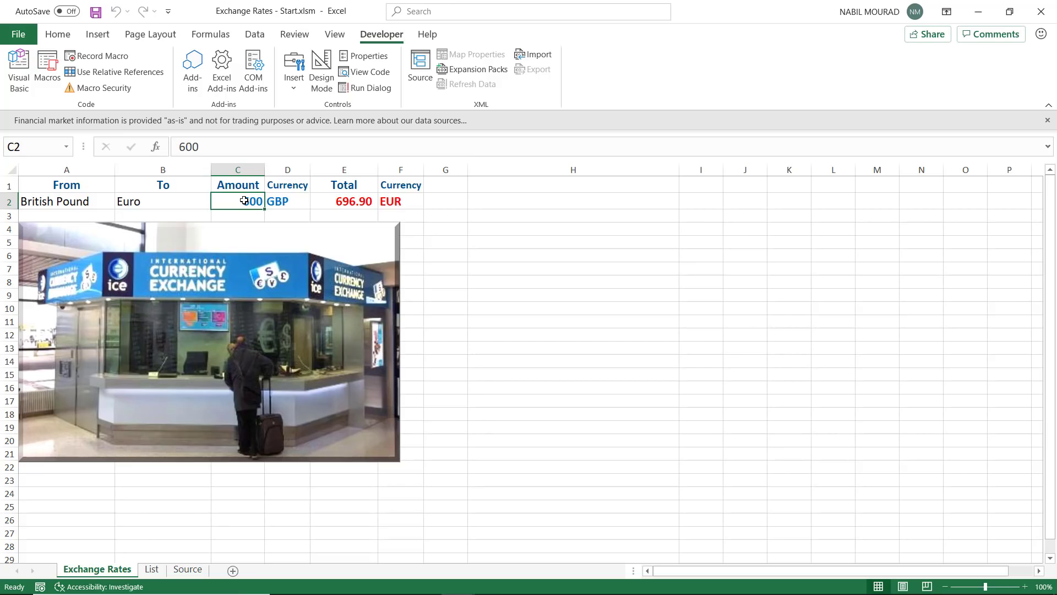
text(468)
key(Return)
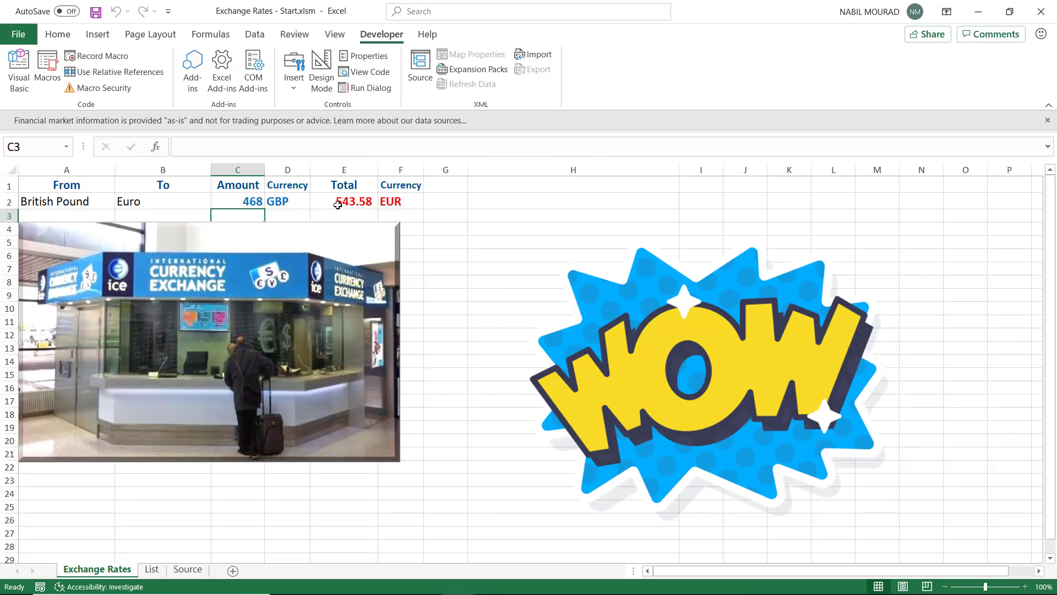
- View the description of the Stocks data type
click(253, 35)
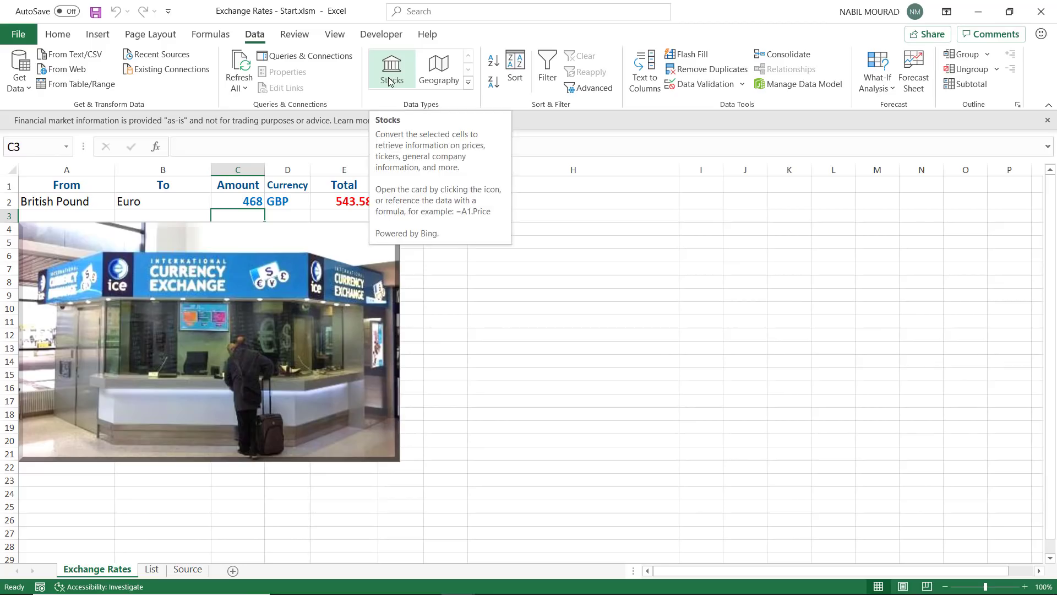